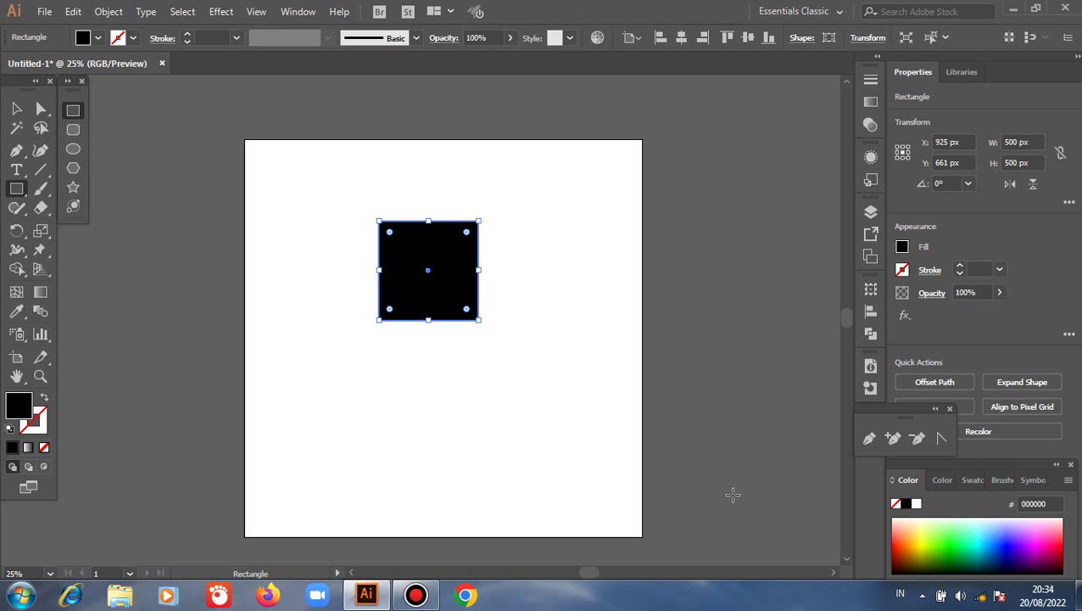
Move the black square so it sits flush in the artboard's upper-left corner.
{"action": "key", "text": "alt"}
{"action": "key", "text": "alt"}
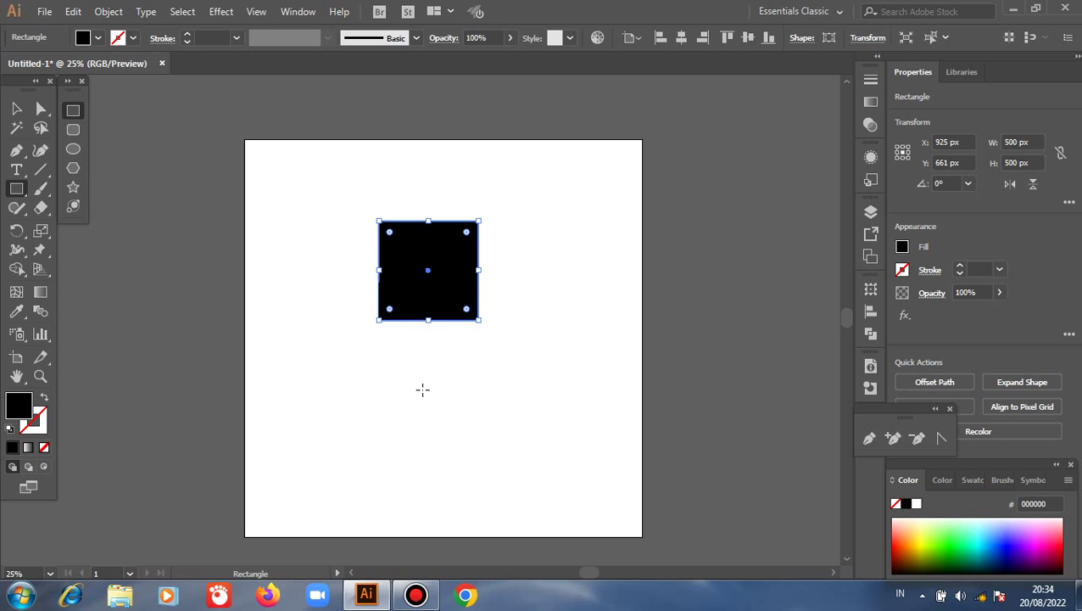
{"action": "left_click", "coordinate": [18, 114]}
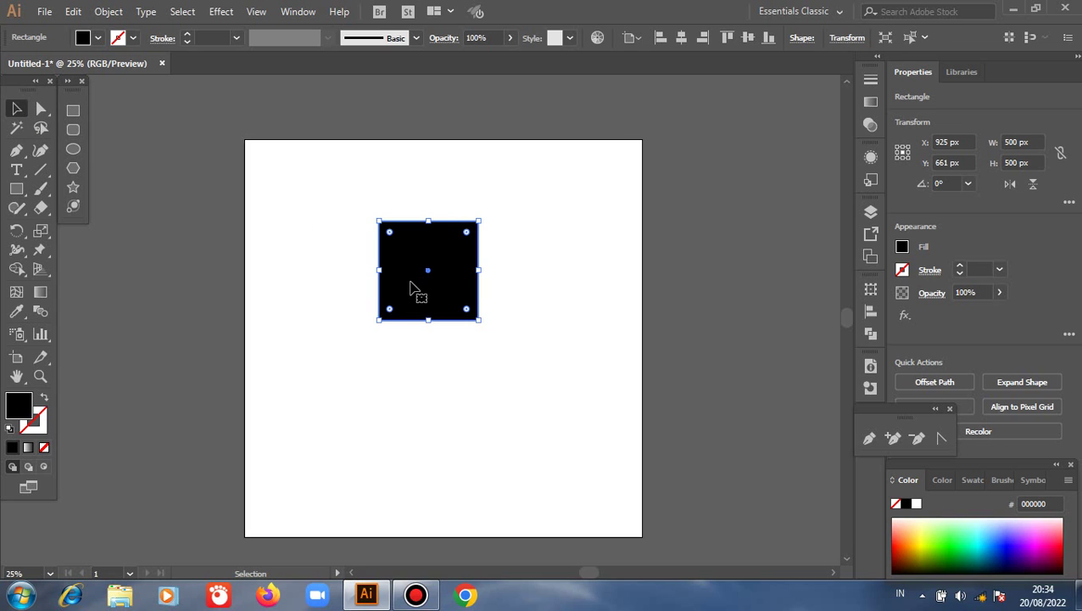
{"action": "left_click_drag", "start_coordinate": [409, 282], "coordinate": [276, 203]}
{"action": "left_click", "coordinate": [189, 263]}
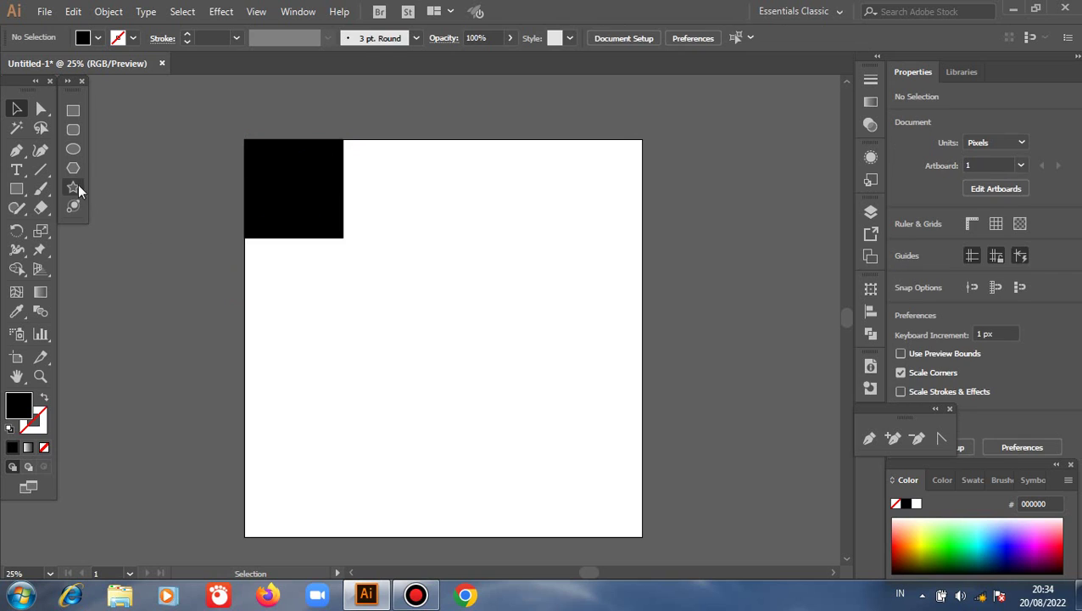
Draw a circle about 610 px in diameter centred on the black square's lower-right corner.
{"action": "left_click", "coordinate": [73, 150]}
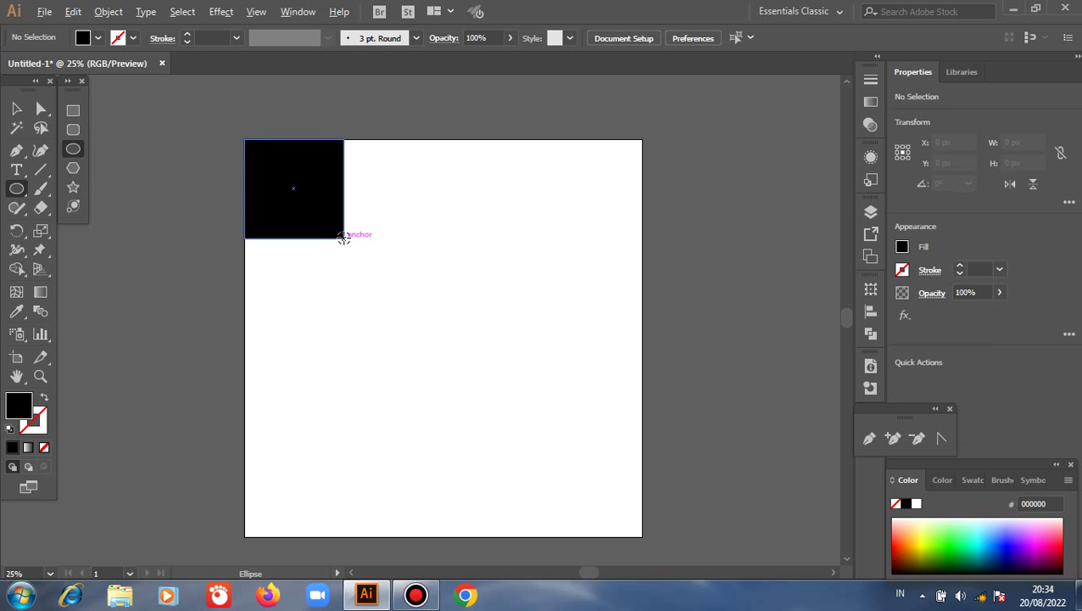
{"action": "left_click_drag", "start_coordinate": [344, 238], "coordinate": [403, 300]}
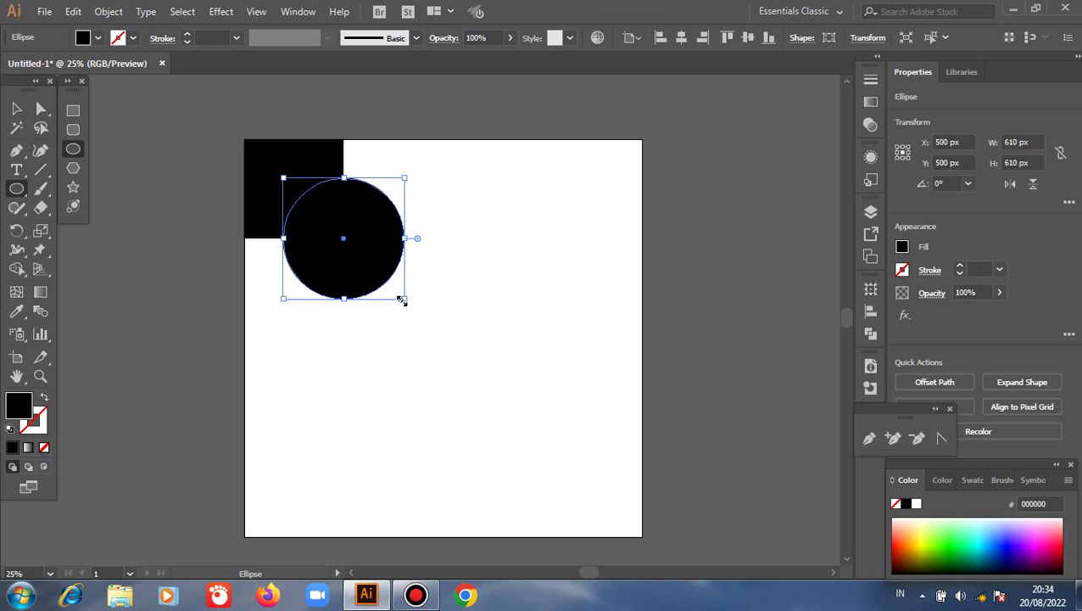
{"action": "left_click", "coordinate": [18, 110]}
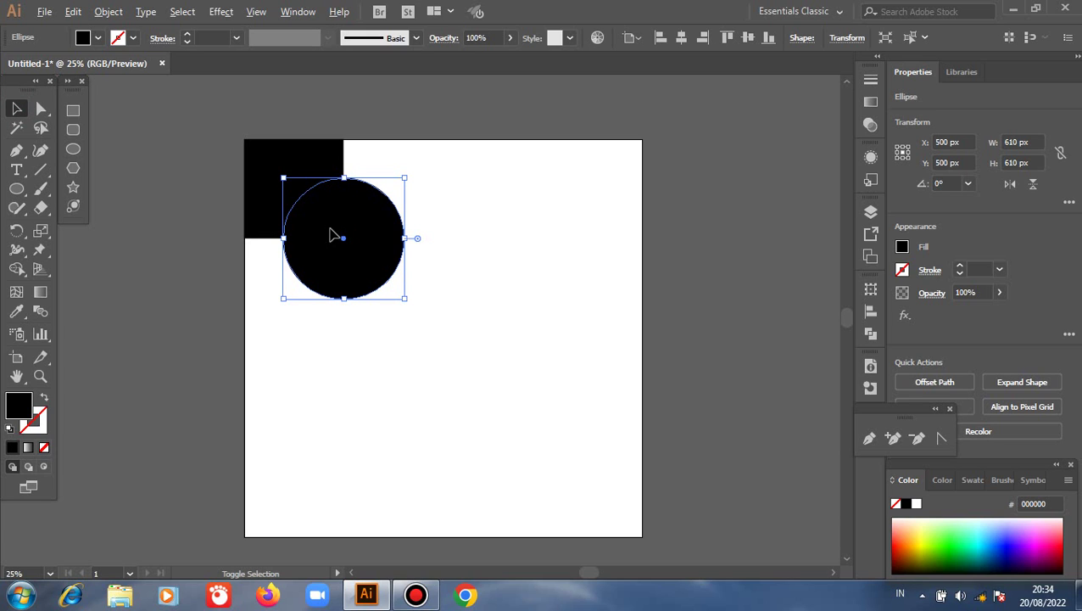
{"action": "left_click", "coordinate": [412, 291]}
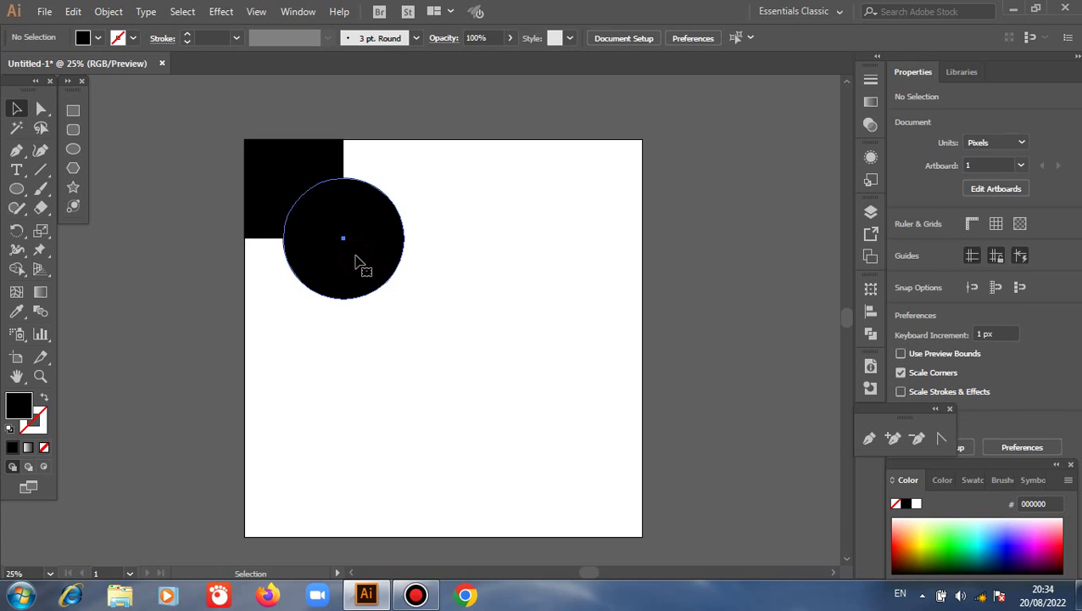
Enlarge the circle about its centre to about 762 px and fill it with dark red 8d0003.
{"action": "left_click", "coordinate": [352, 255]}
{"action": "left_click", "coordinate": [297, 188], "text": "shift"}
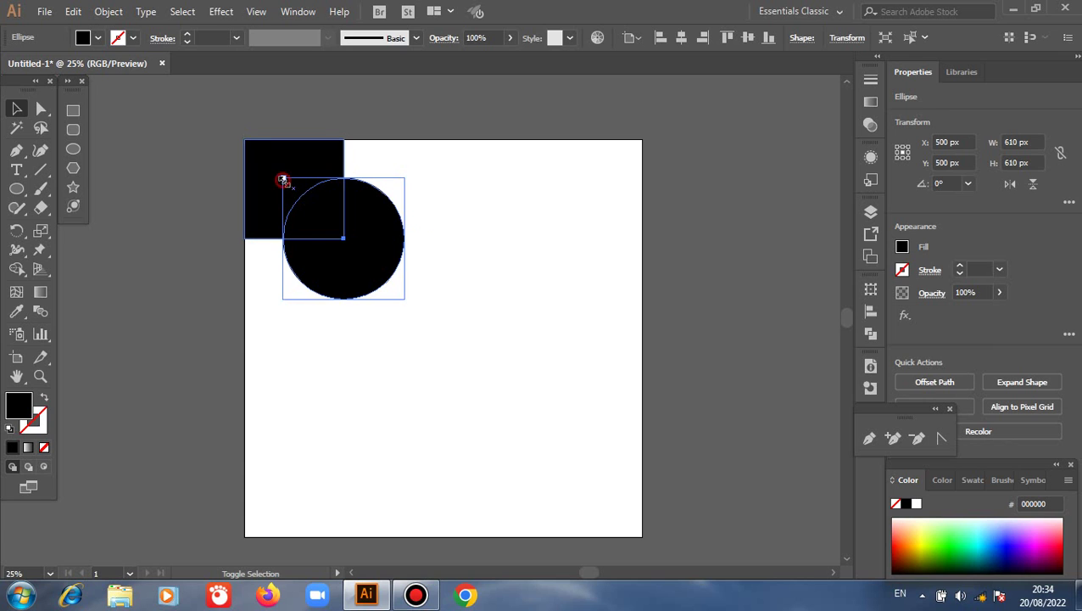
{"action": "left_click_drag", "start_coordinate": [283, 178], "coordinate": [268, 162]}
{"action": "left_click", "coordinate": [460, 291]}
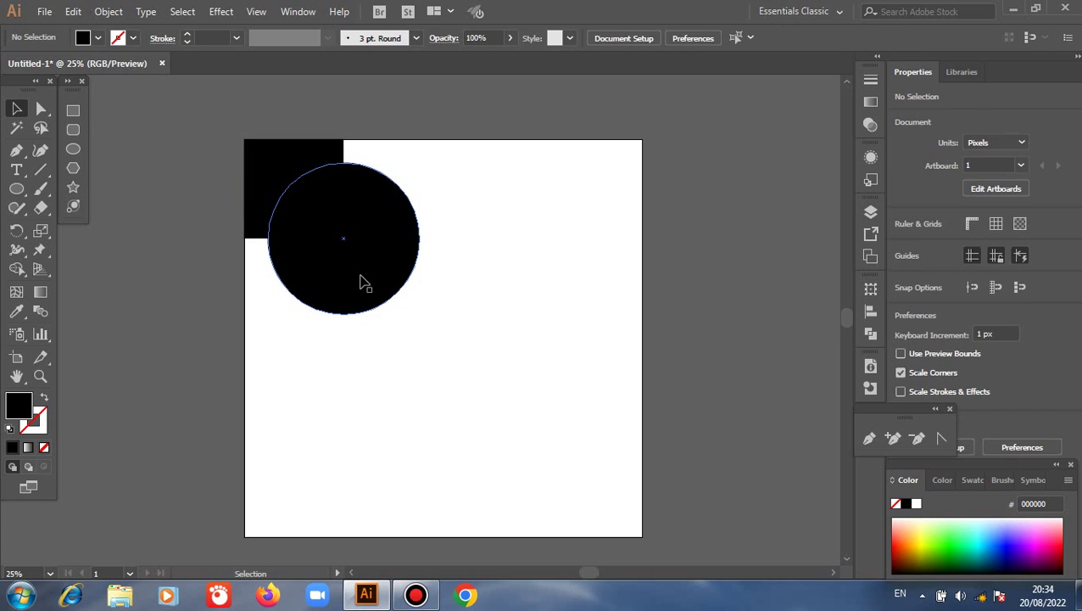
{"action": "key", "text": "ctrl+z"}
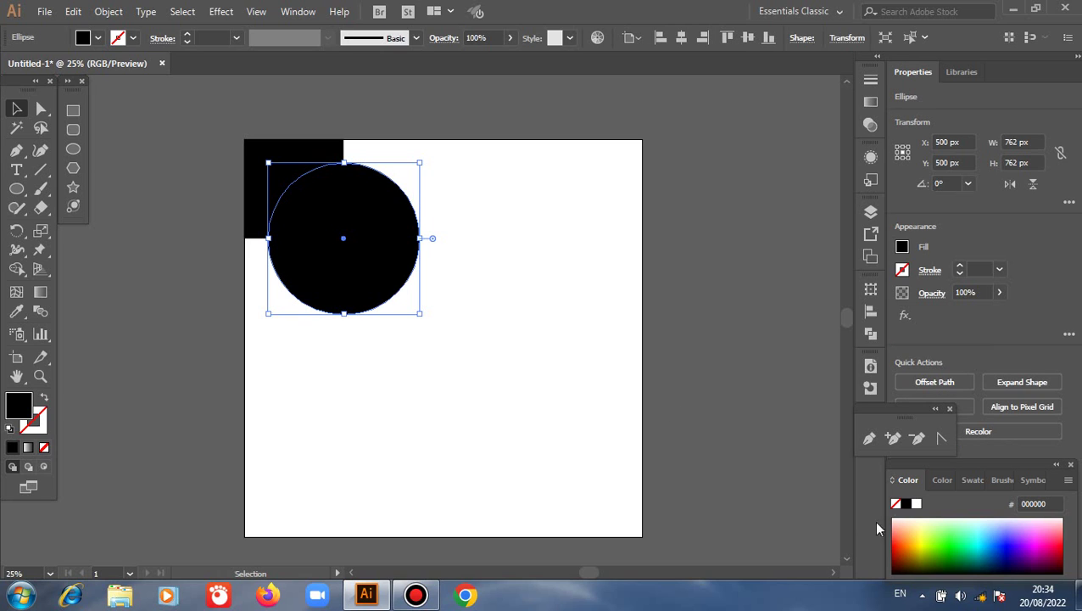
{"action": "left_click", "coordinate": [1067, 551]}
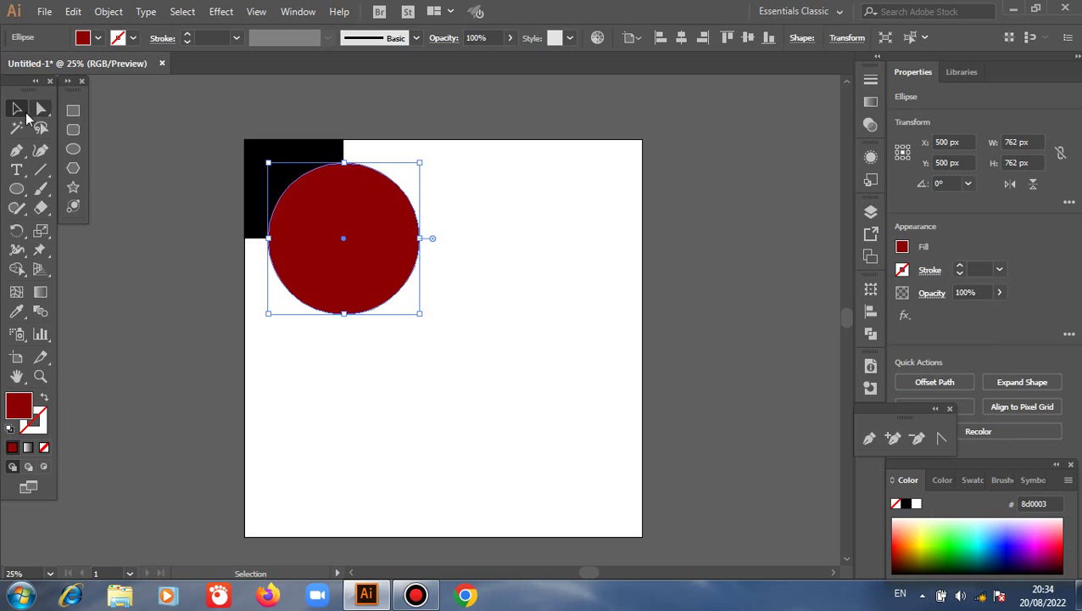
{"action": "left_click", "coordinate": [273, 278]}
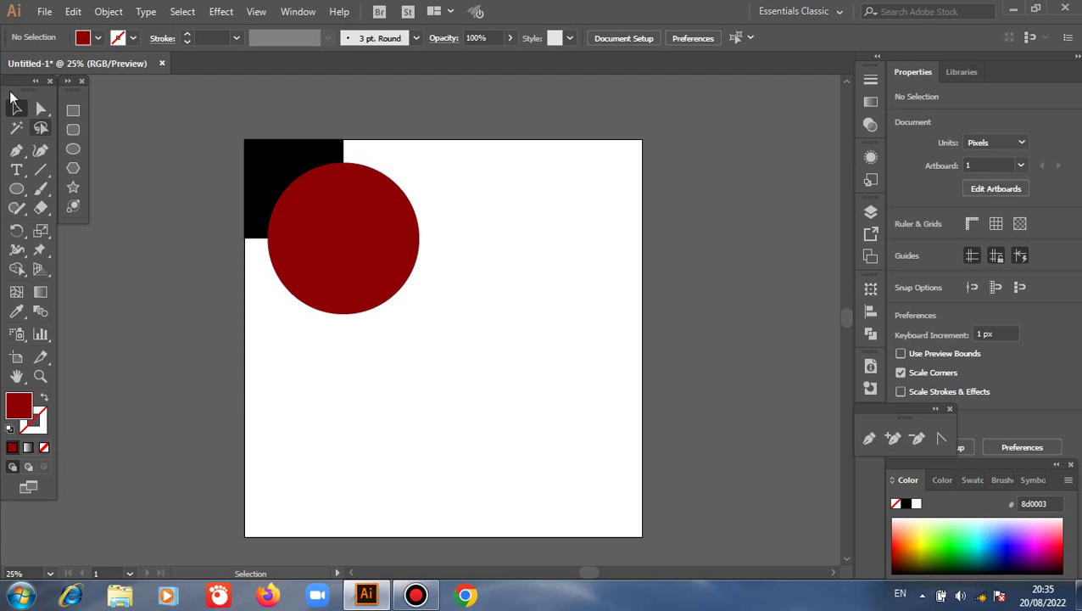
Paste a copy of the red circle in front and shrink it about its centre to about 500 px.
{"action": "left_click", "coordinate": [275, 225]}
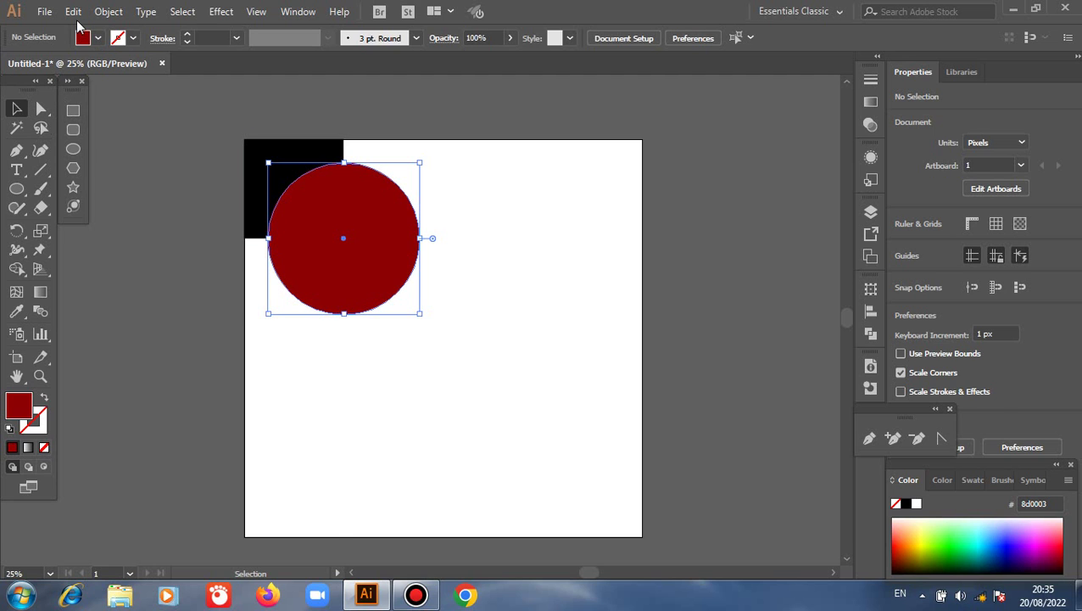
{"action": "left_click", "coordinate": [73, 11]}
{"action": "left_click", "coordinate": [98, 89]}
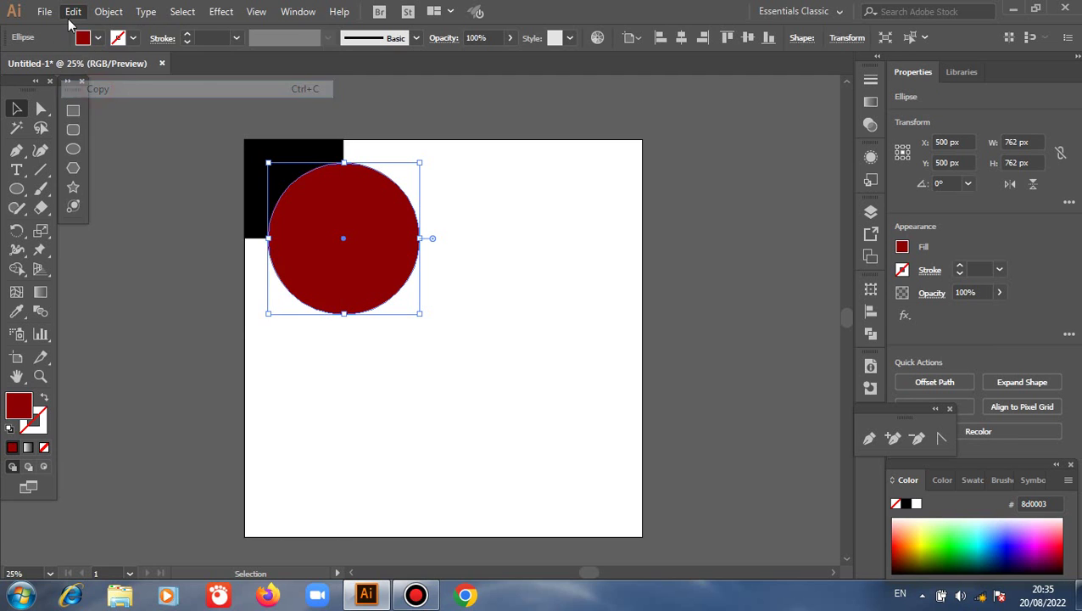
{"action": "left_click", "coordinate": [73, 11]}
{"action": "left_click", "coordinate": [135, 125]}
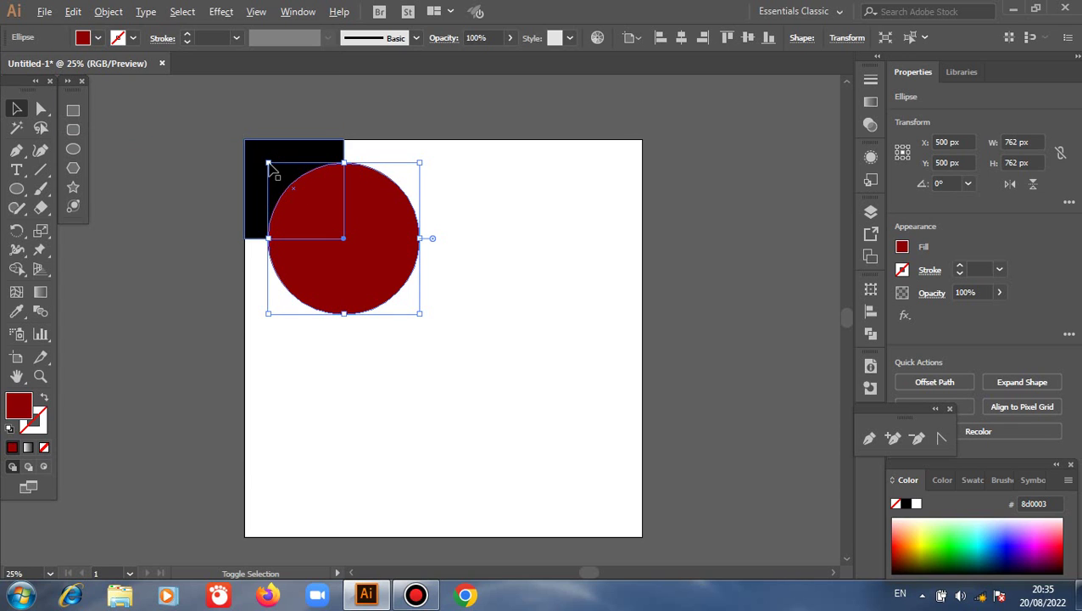
{"action": "left_click_drag", "start_coordinate": [268, 162], "coordinate": [286, 189]}
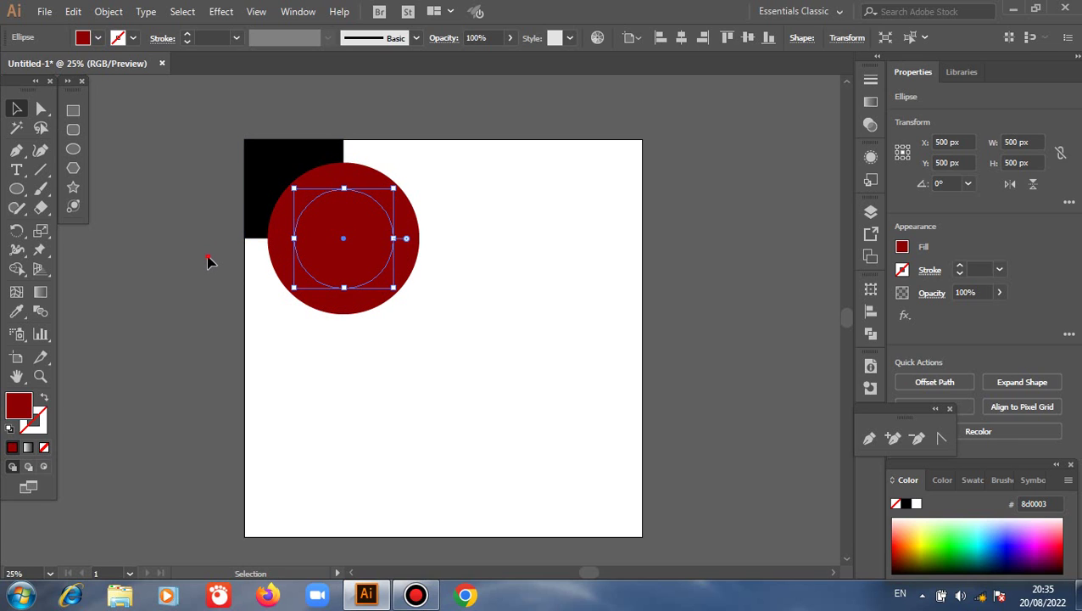
Remove the parts of both circles outside the black square with the Shape Builder tool.
{"action": "left_click_drag", "start_coordinate": [217, 152], "coordinate": [438, 267]}
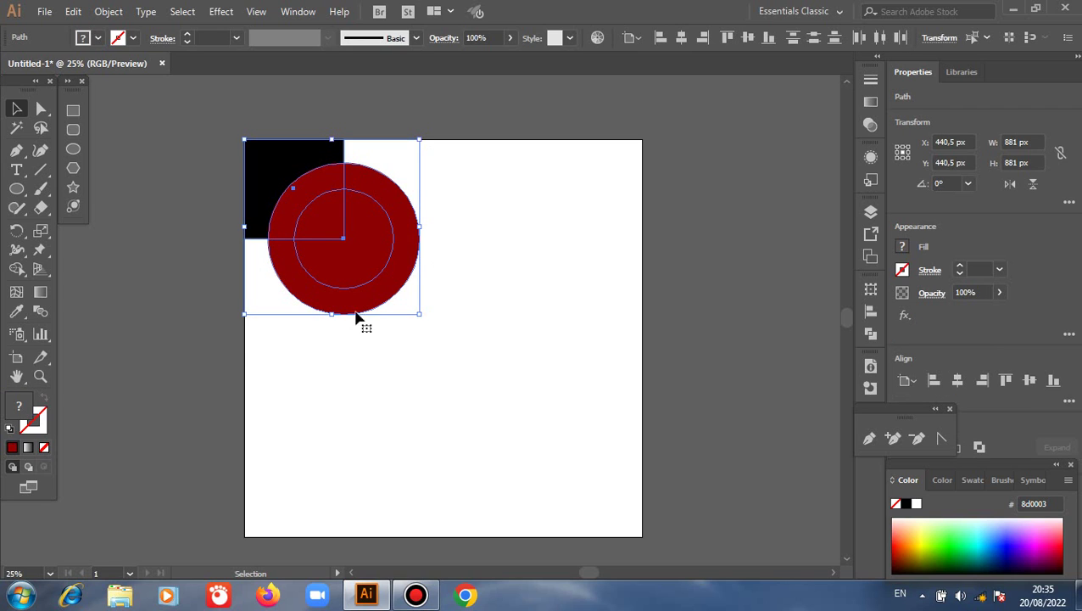
{"action": "left_click", "coordinate": [16, 269]}
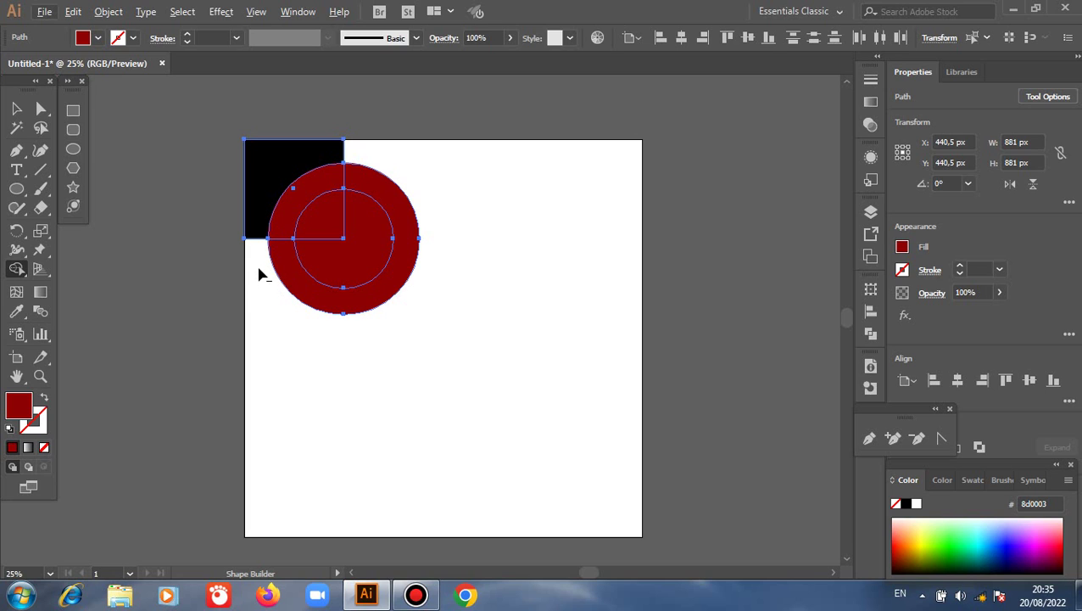
{"action": "mouse_move", "coordinate": [278, 270]}
{"action": "left_mouse_down"}
{"action": "mouse_move", "coordinate": [338, 275]}
{"action": "mouse_move", "coordinate": [357, 287]}
{"action": "mouse_move", "coordinate": [348, 299]}
{"action": "left_mouse_up"}
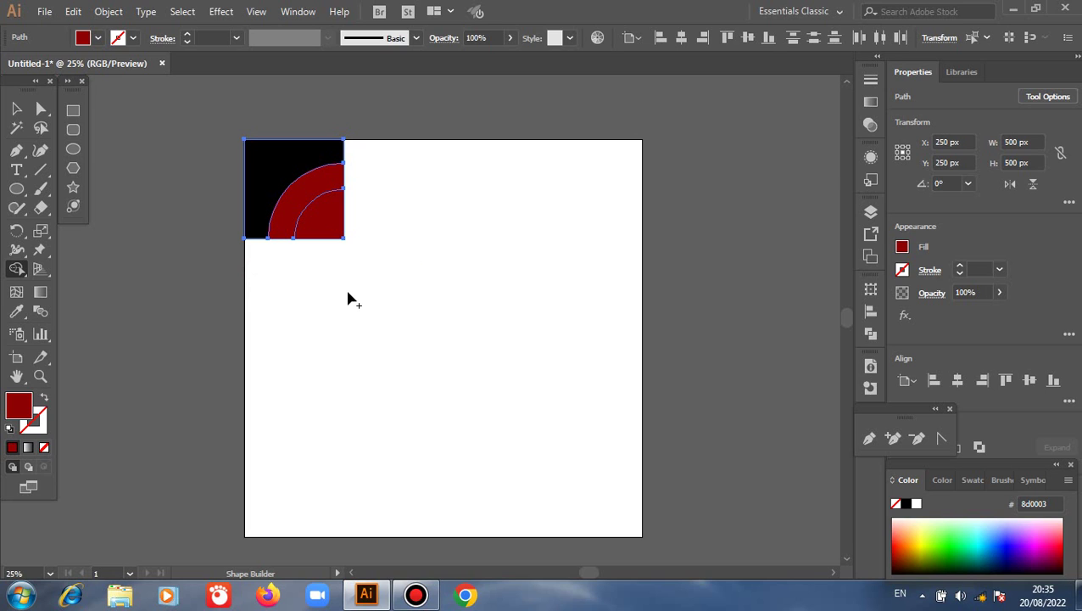
{"action": "key", "text": "v"}
{"action": "left_click", "coordinate": [204, 272]}
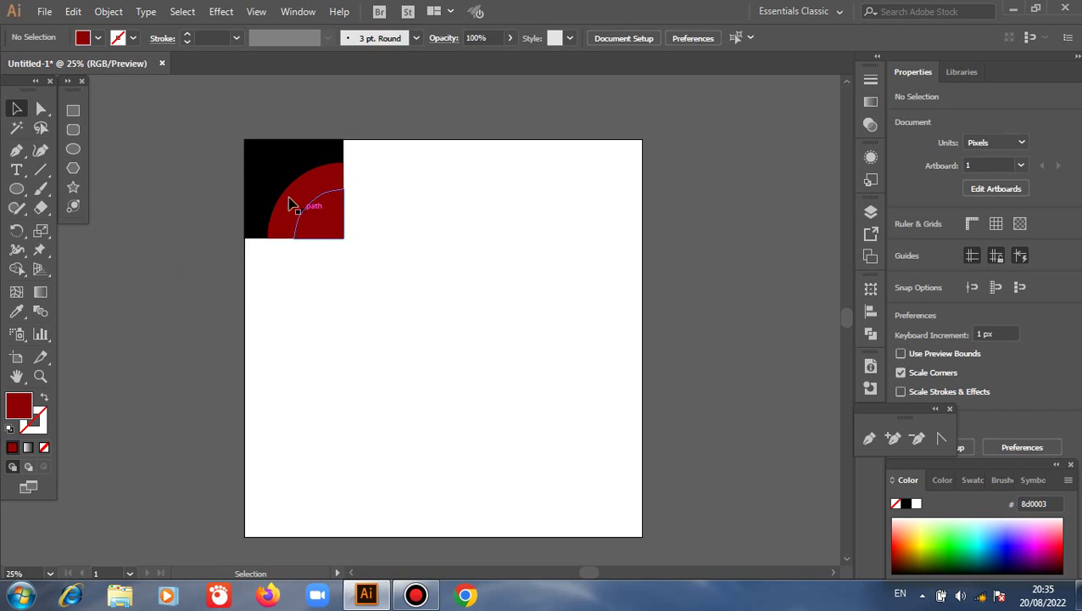
Fill the inner quarter circle with blue 1700b1.
{"action": "left_click", "coordinate": [318, 213]}
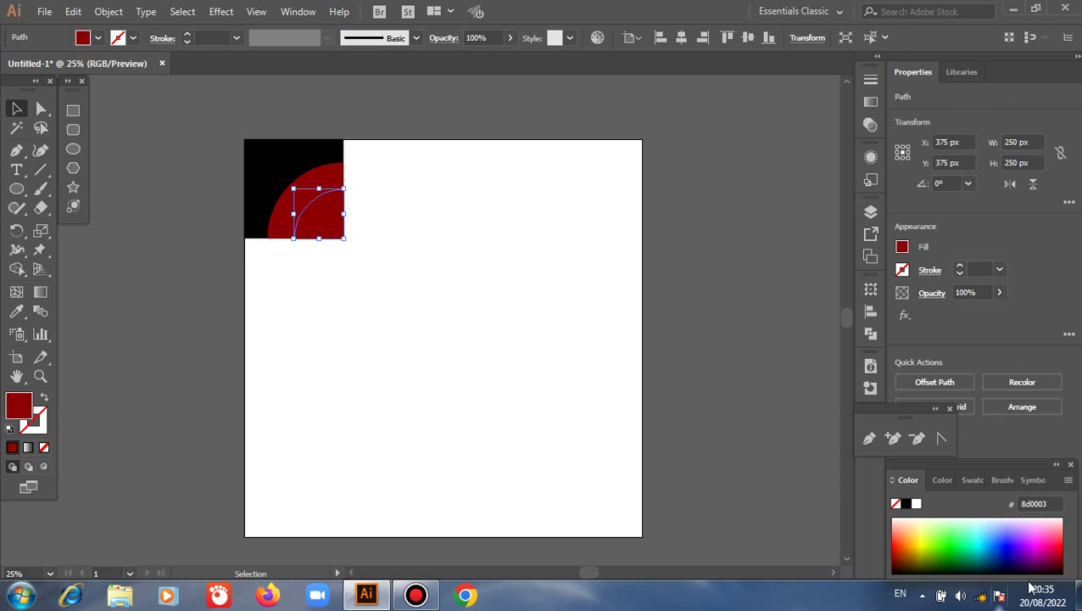
{"action": "left_click", "coordinate": [1010, 541]}
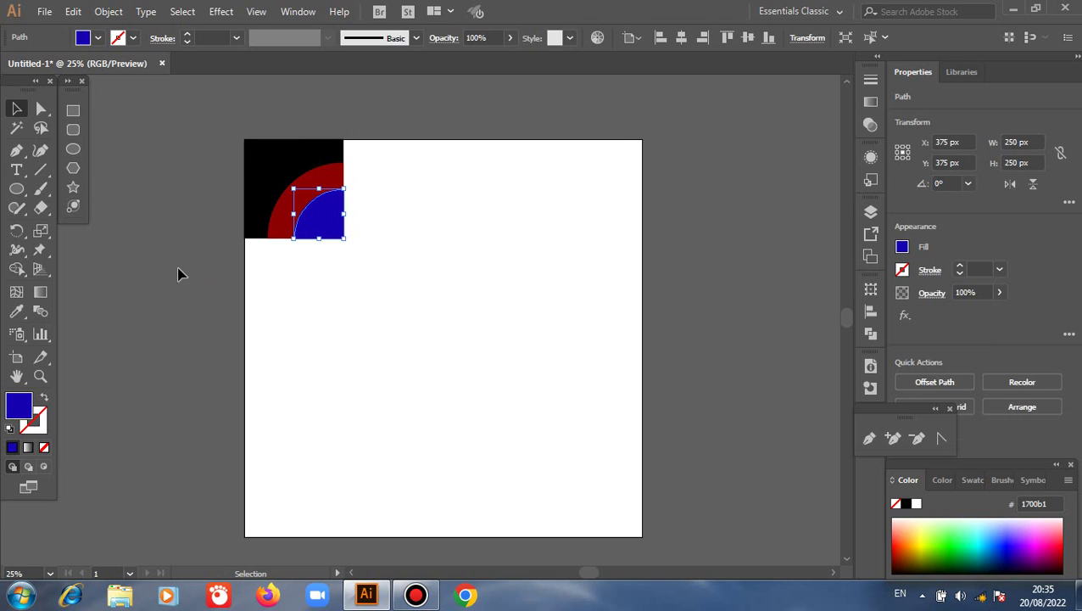
{"action": "left_click", "coordinate": [276, 335]}
Duplicate the whole tile directly to its right and reflect the copy across the vertical axis.
{"action": "left_click_drag", "start_coordinate": [194, 171], "coordinate": [416, 279]}
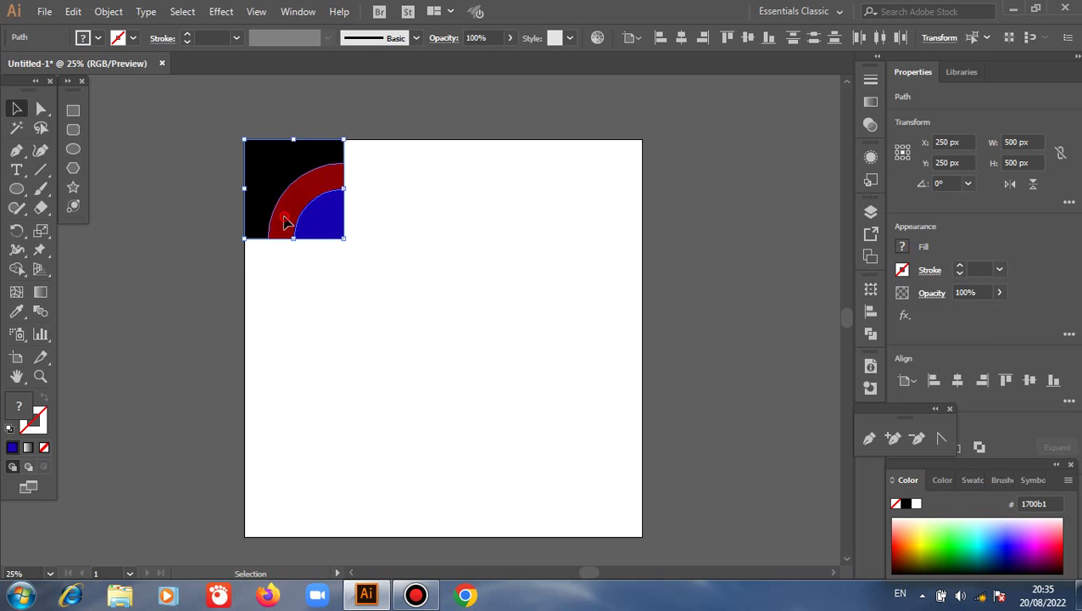
{"action": "left_click_drag", "start_coordinate": [285, 222], "coordinate": [430, 275]}
{"action": "right_click", "coordinate": [441, 265]}
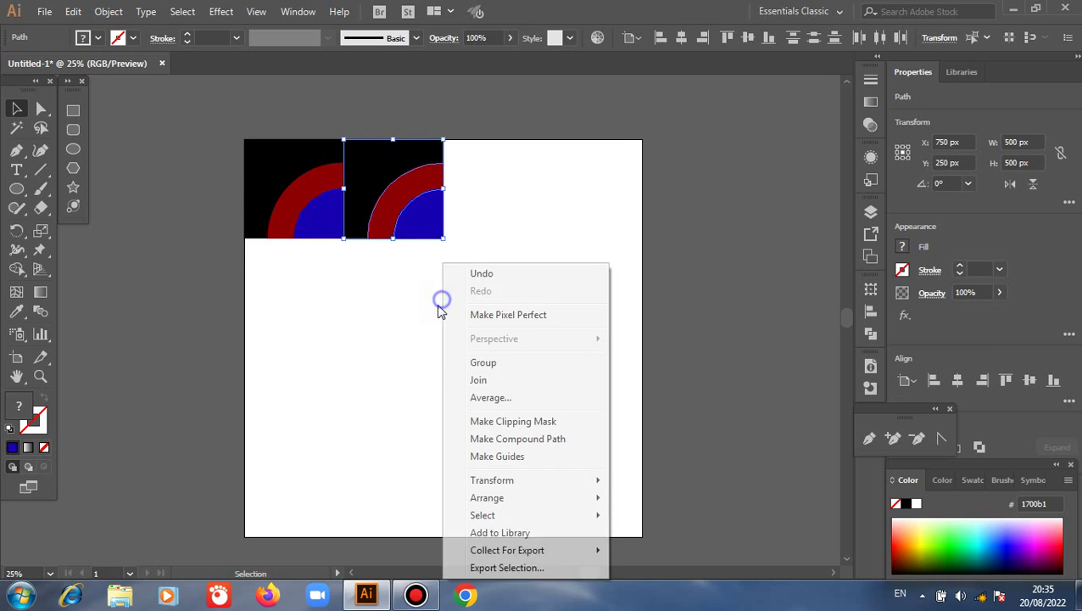
{"action": "mouse_move", "coordinate": [594, 480]}
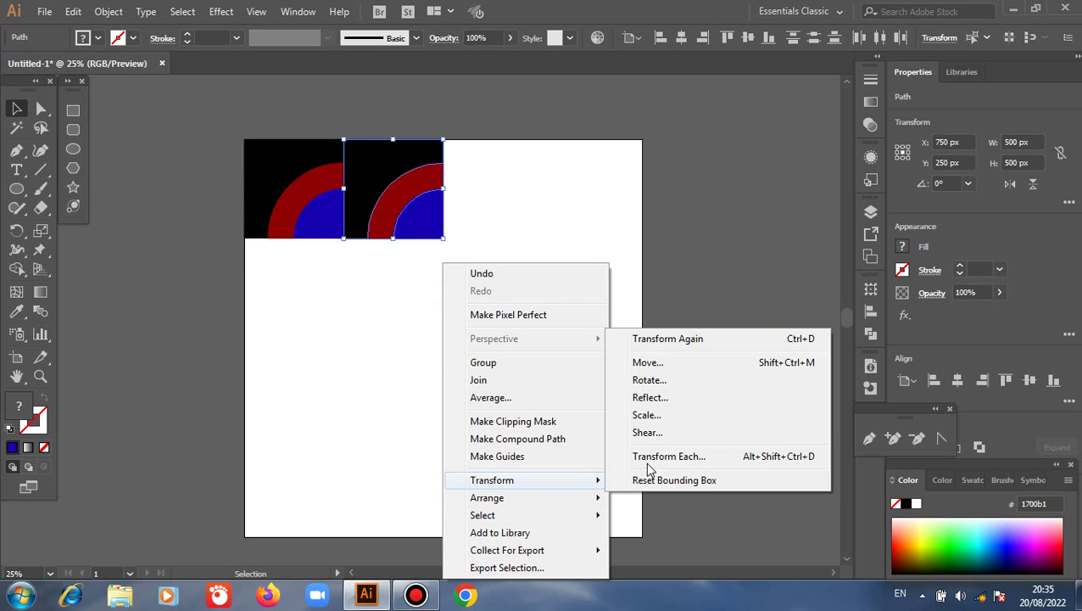
{"action": "left_click", "coordinate": [650, 397]}
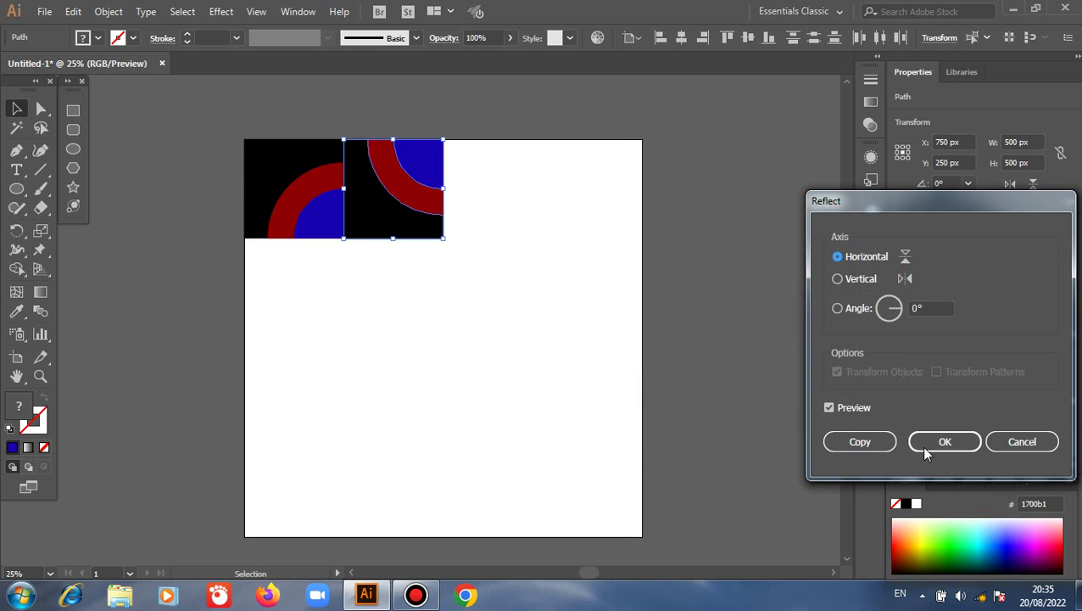
{"action": "left_click", "coordinate": [838, 280]}
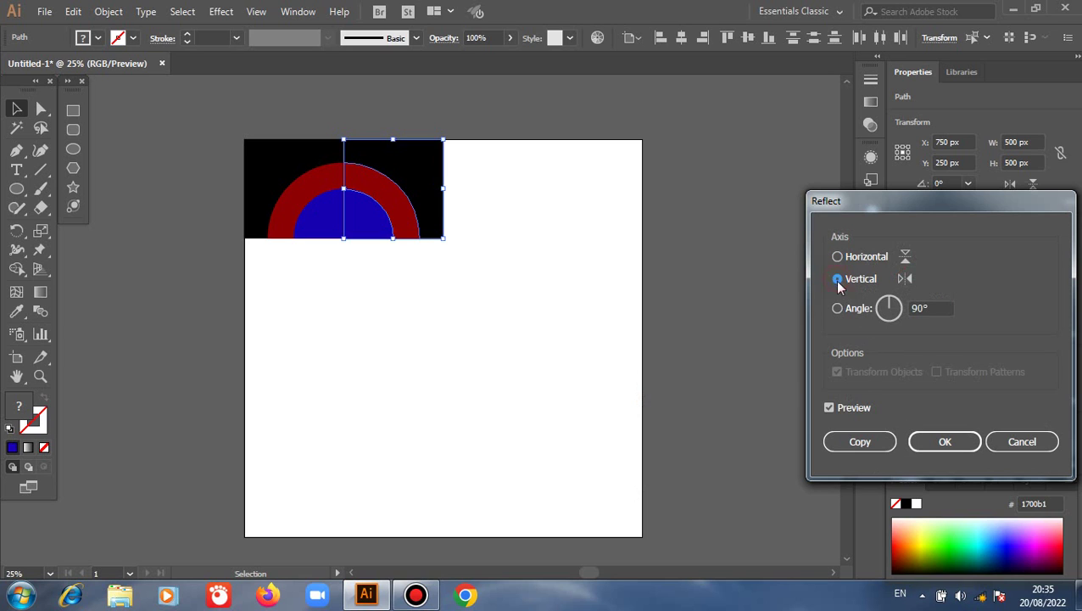
{"action": "left_click", "coordinate": [943, 444]}
{"action": "left_click", "coordinate": [443, 341]}
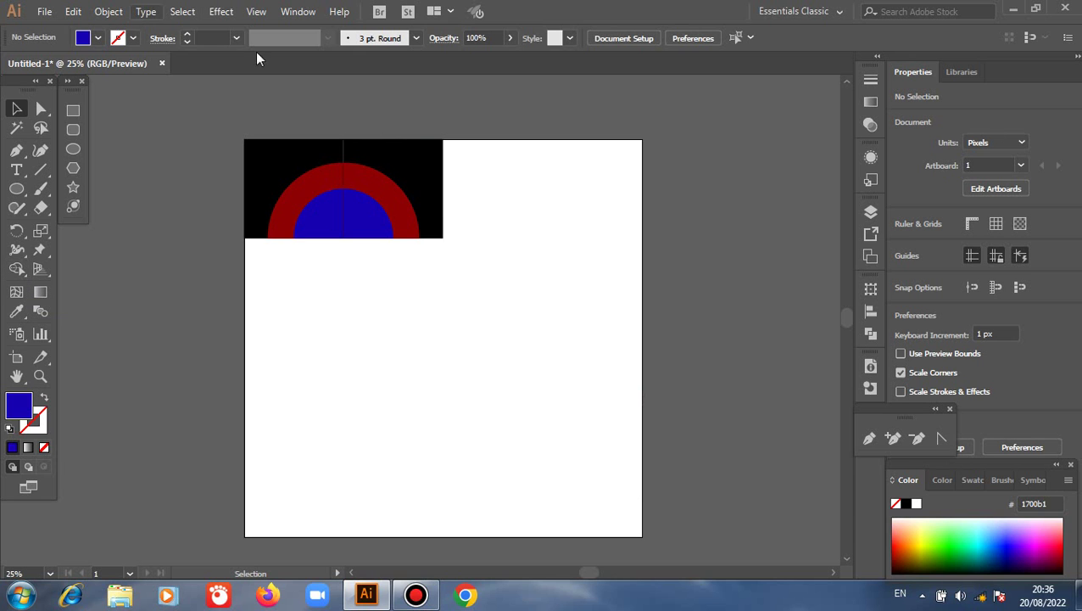
Fill the mirrored tile's black background square with the bright red swatch.
{"action": "left_click", "coordinate": [413, 159]}
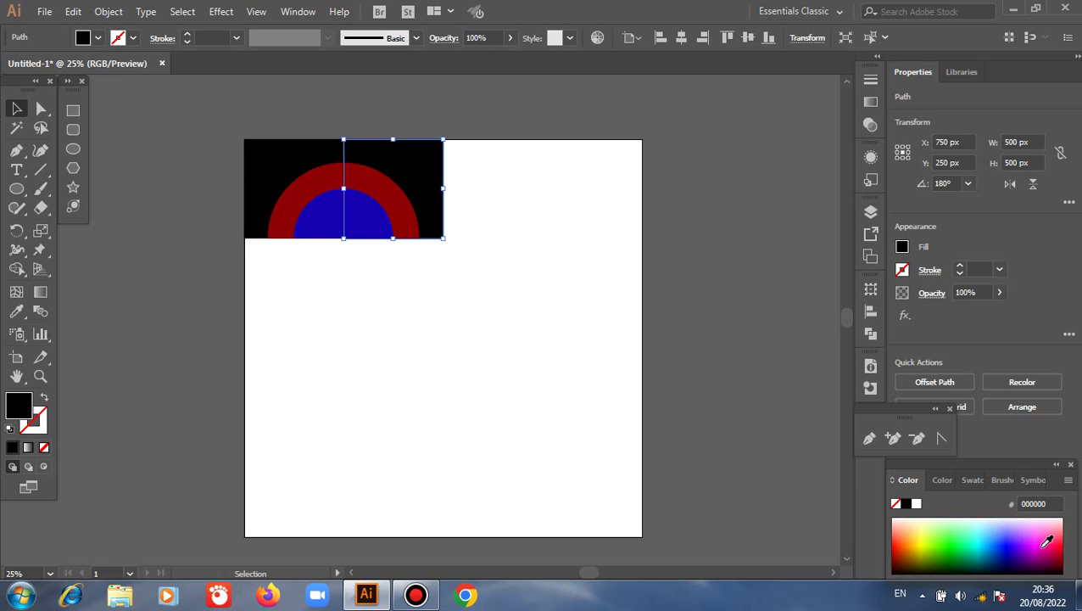
{"action": "left_click", "coordinate": [1062, 552]}
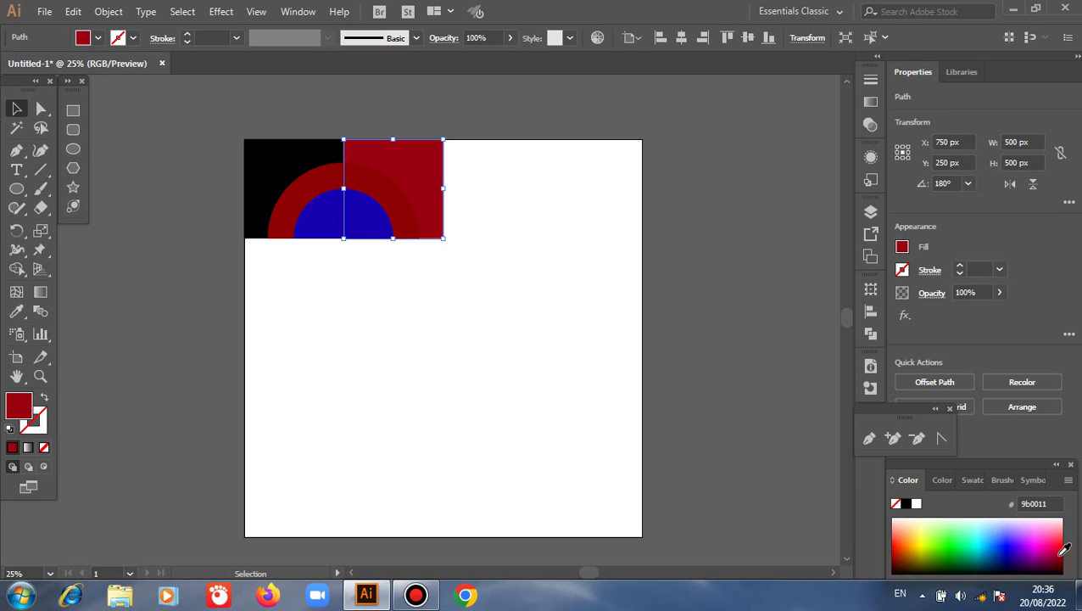
{"action": "left_click", "coordinate": [974, 480]}
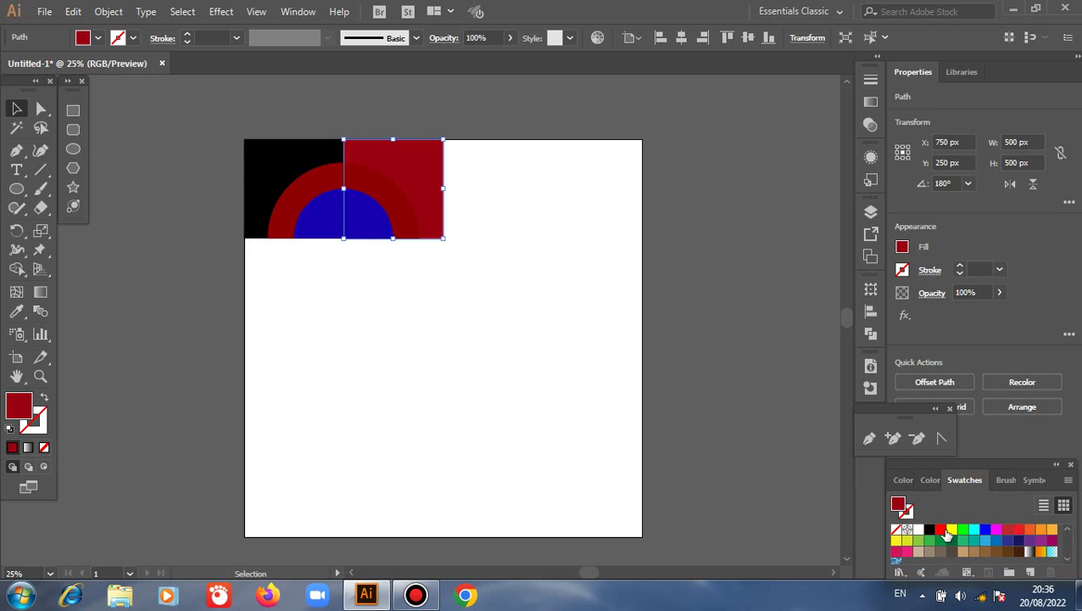
{"action": "left_click", "coordinate": [942, 530]}
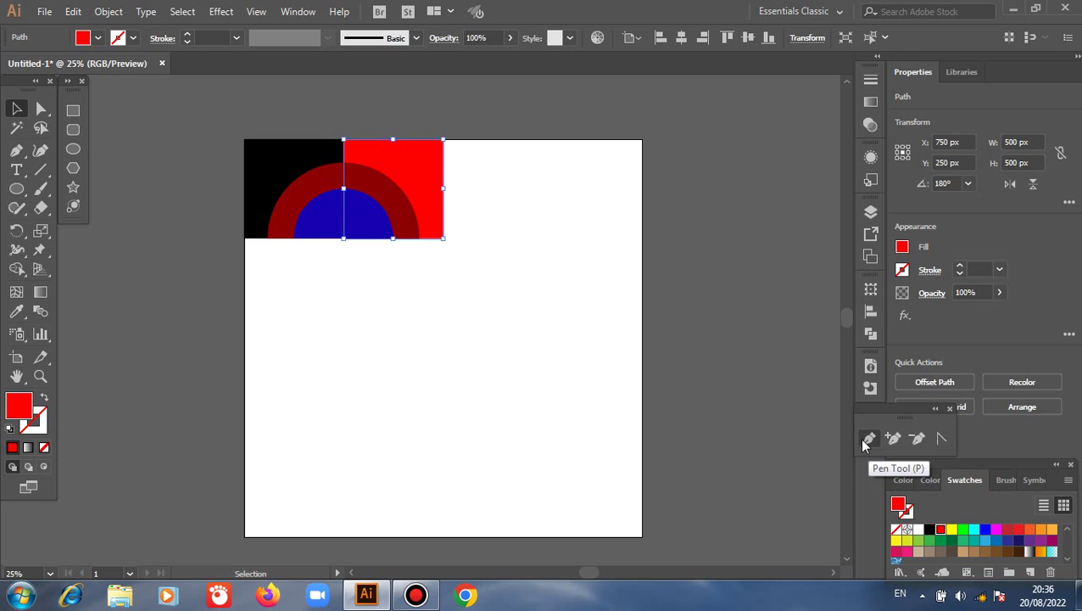
Fill the mirrored tile's quarter ring with cyan and its inner quarter circle with yellow.
{"action": "left_click", "coordinate": [403, 218]}
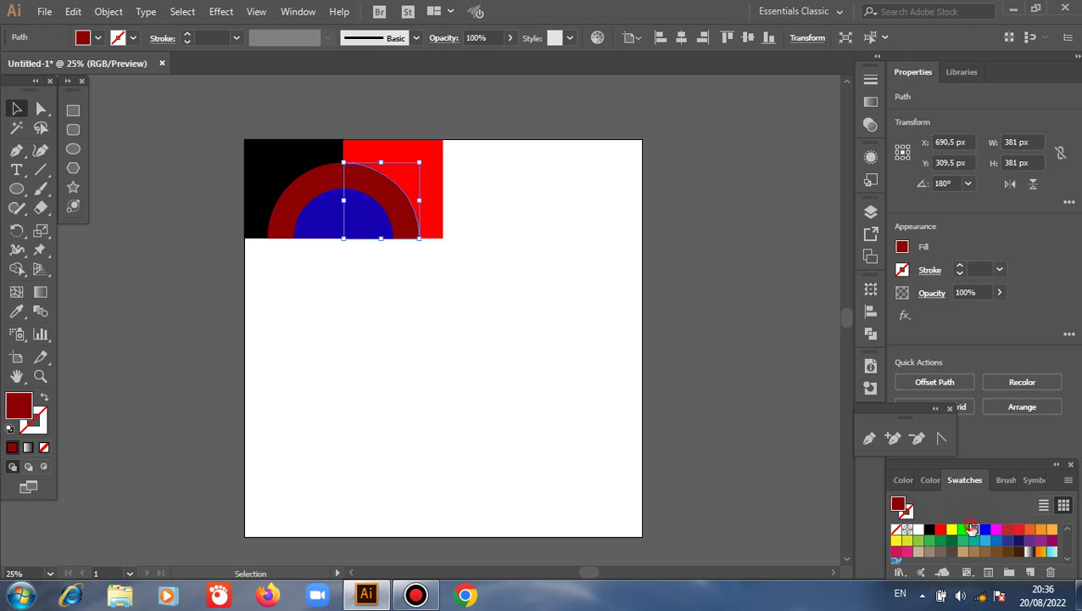
{"action": "left_click", "coordinate": [977, 531]}
{"action": "left_click", "coordinate": [447, 307]}
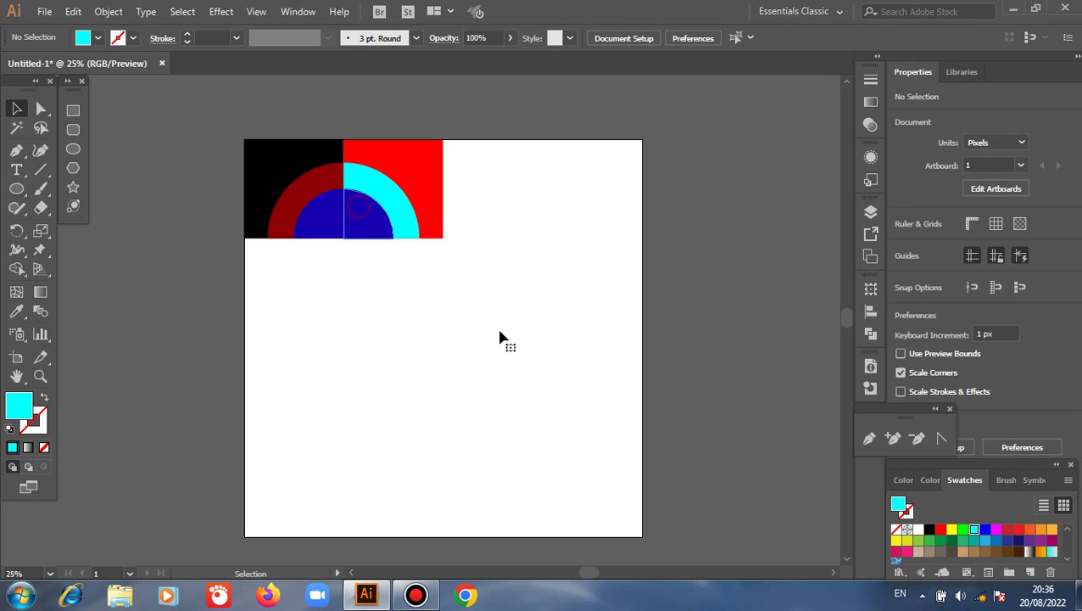
{"action": "left_click", "coordinate": [366, 216]}
{"action": "left_click", "coordinate": [951, 530]}
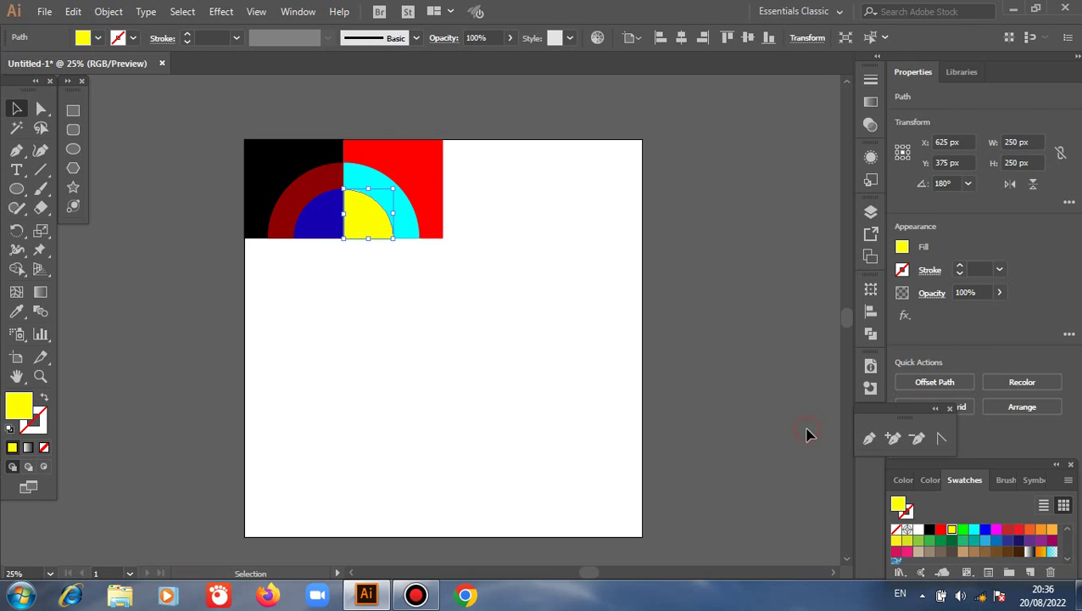
Reflect the pair of tiles in place across the horizontal axis so their arcs curve downward.
{"action": "left_click", "coordinate": [644, 338]}
{"action": "left_click_drag", "start_coordinate": [176, 143], "coordinate": [456, 276]}
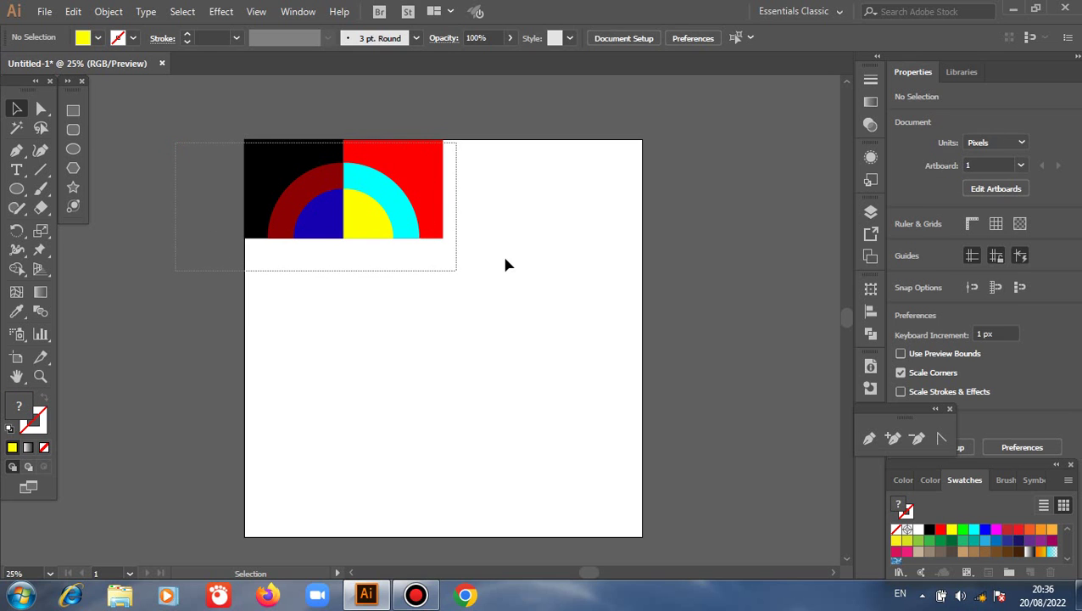
{"action": "right_click", "coordinate": [509, 255]}
{"action": "mouse_move", "coordinate": [664, 500]}
{"action": "mouse_move", "coordinate": [670, 473]}
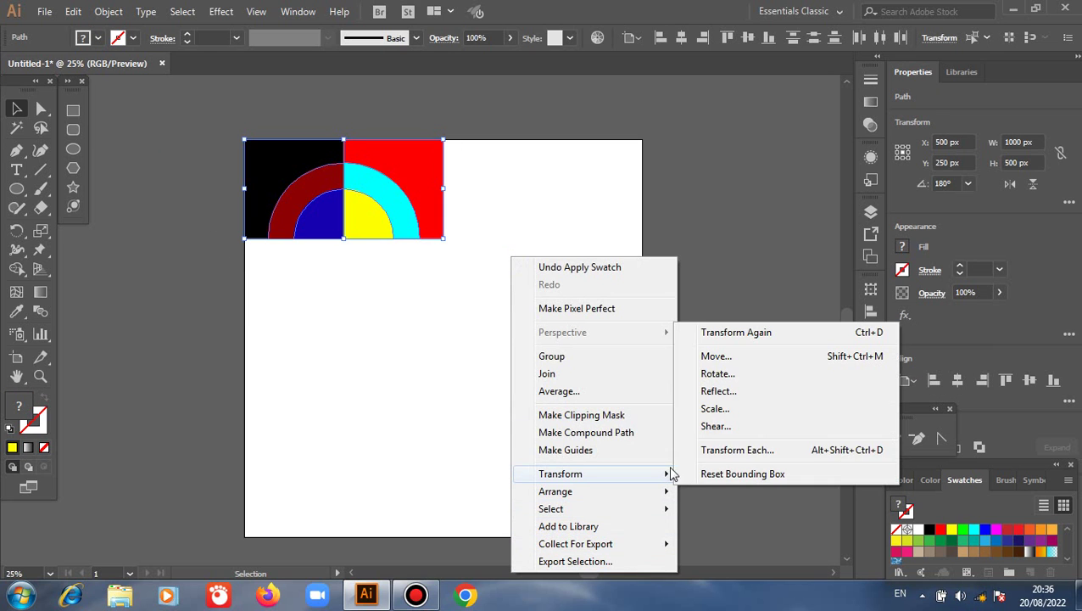
{"action": "left_click", "coordinate": [718, 391]}
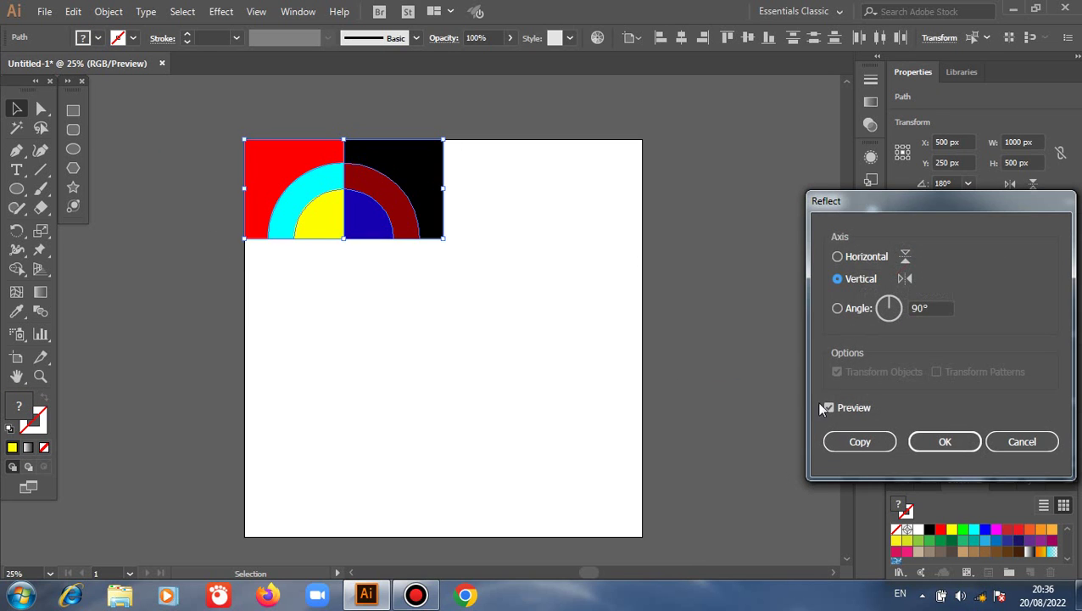
{"action": "left_click", "coordinate": [837, 257]}
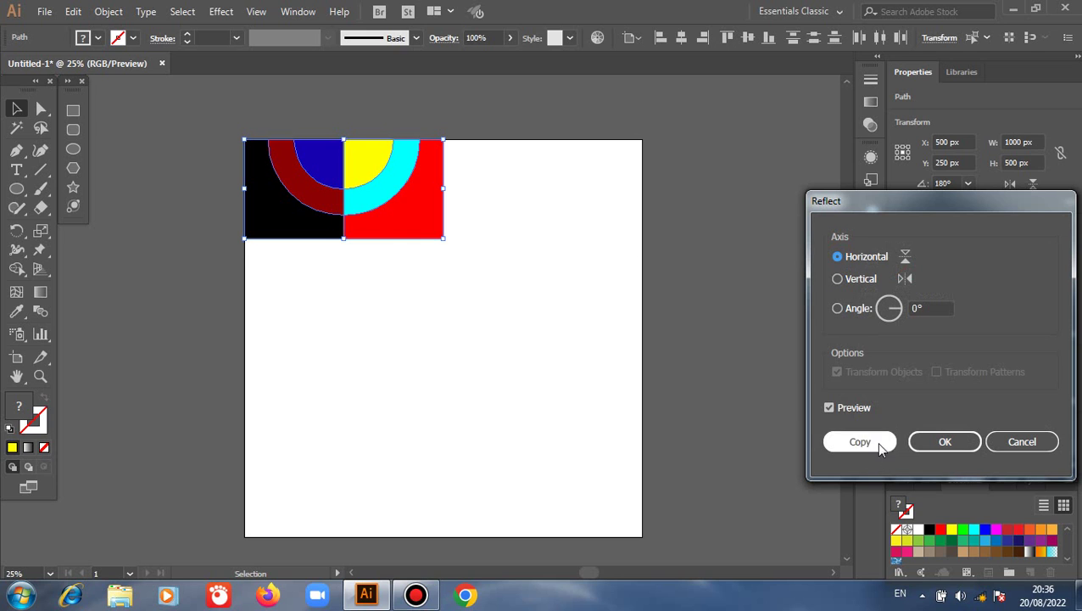
{"action": "left_click", "coordinate": [950, 442]}
Duplicate the flipped pair of tiles directly below the original pair, edges touching.
{"action": "left_click_drag", "start_coordinate": [172, 133], "coordinate": [463, 230]}
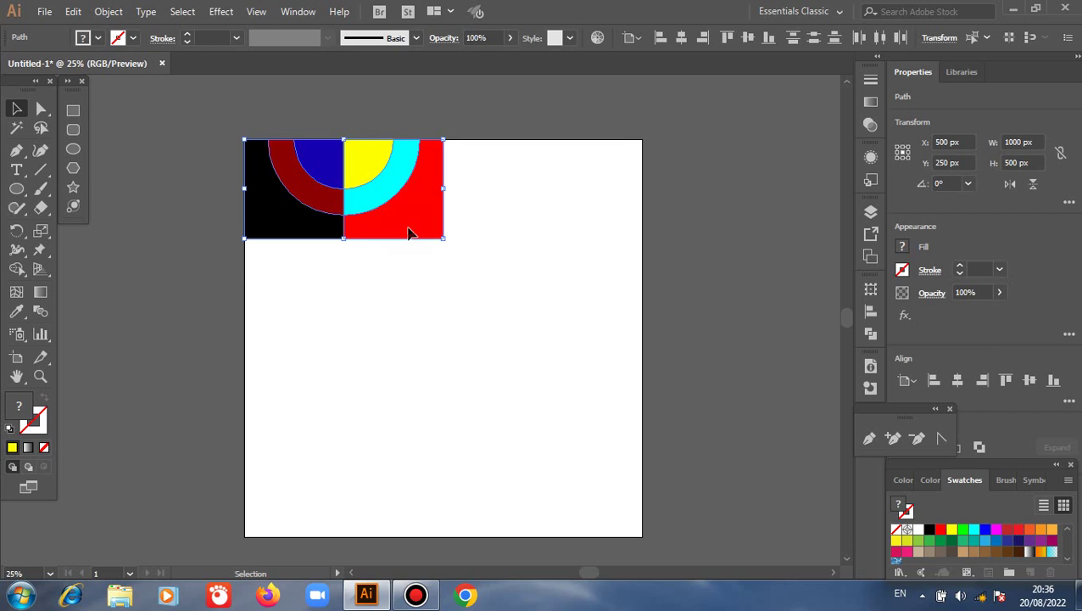
{"action": "left_click_drag", "start_coordinate": [408, 232], "coordinate": [418, 335]}
{"action": "left_click", "coordinate": [169, 338]}
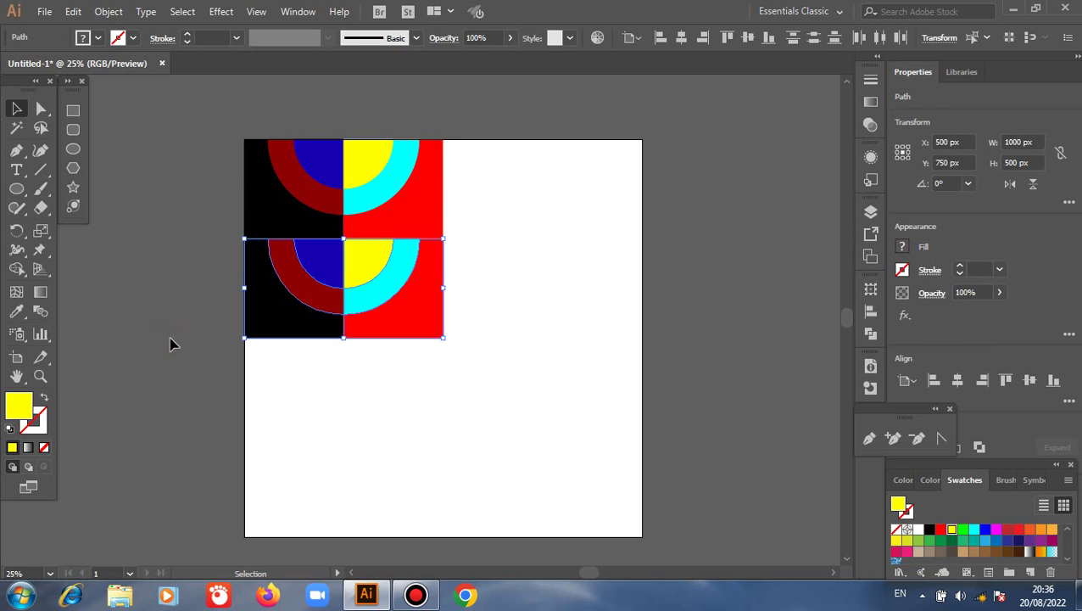
Reflect the black tile in the second row across the vertical axis.
{"action": "left_click_drag", "start_coordinate": [194, 244], "coordinate": [330, 344]}
{"action": "right_click", "coordinate": [298, 412]}
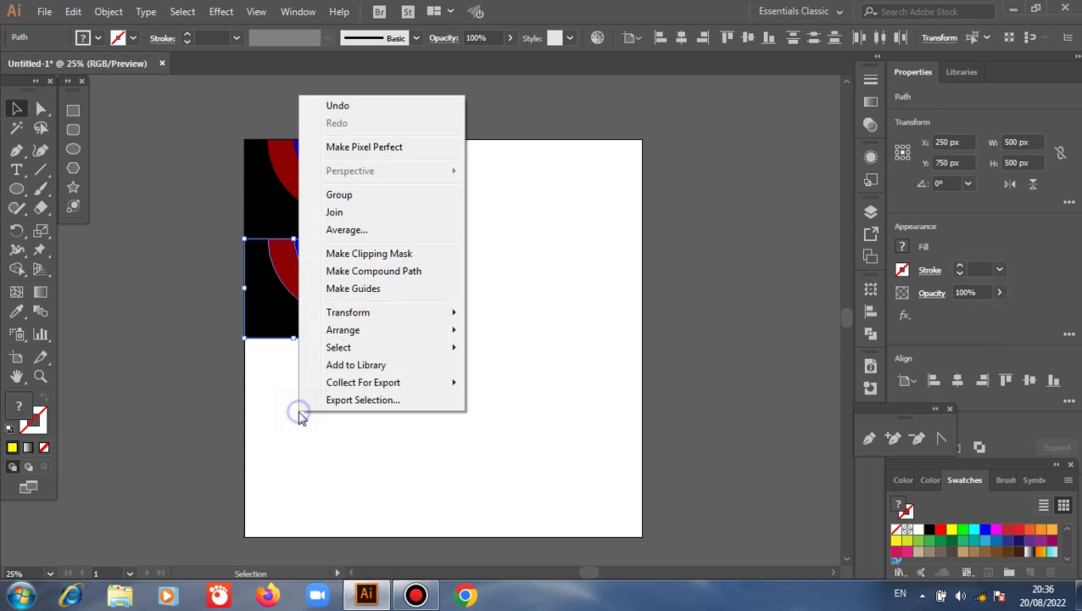
{"action": "mouse_move", "coordinate": [469, 312]}
{"action": "left_click", "coordinate": [536, 371]}
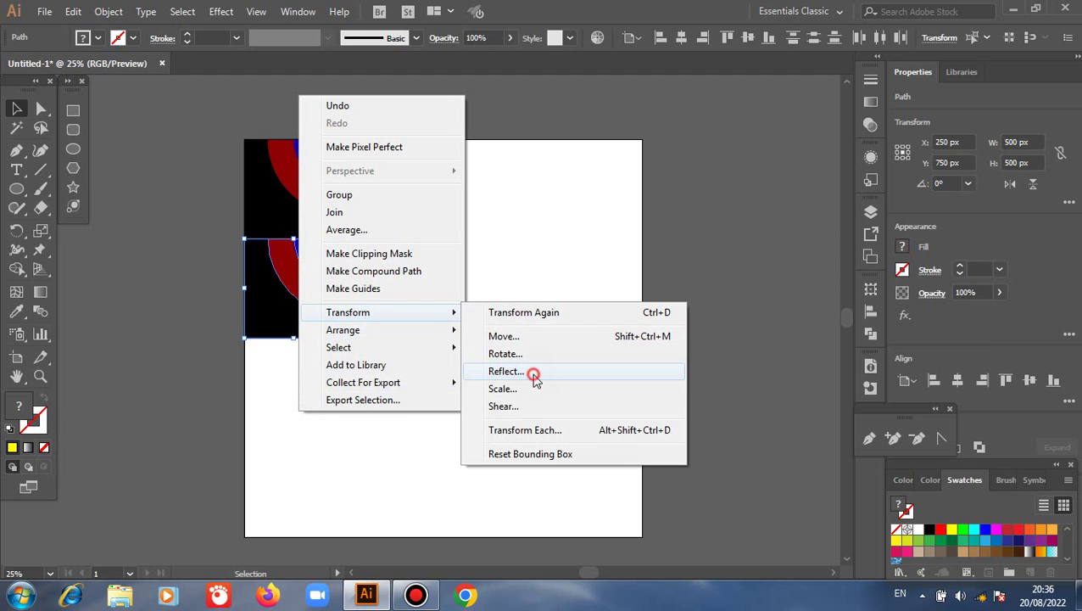
{"action": "left_click", "coordinate": [838, 280]}
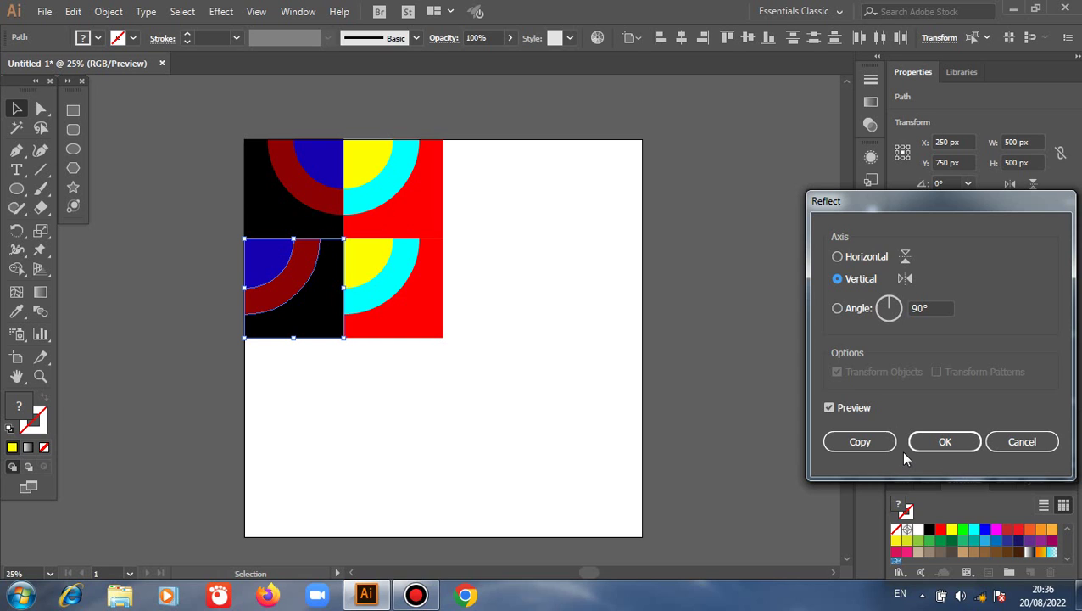
{"action": "left_click", "coordinate": [948, 443]}
{"action": "left_click", "coordinate": [530, 308]}
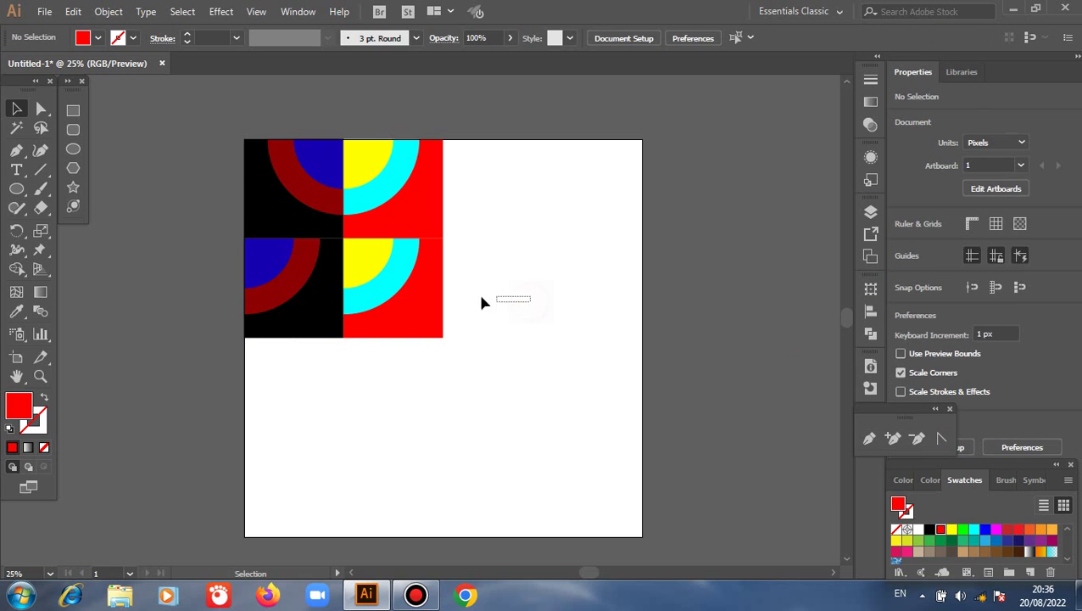
Reflect the red tile in the second row across the vertical axis.
{"action": "left_click_drag", "start_coordinate": [481, 302], "coordinate": [558, 291]}
{"action": "right_click", "coordinate": [558, 291]}
{"action": "mouse_move", "coordinate": [710, 480]}
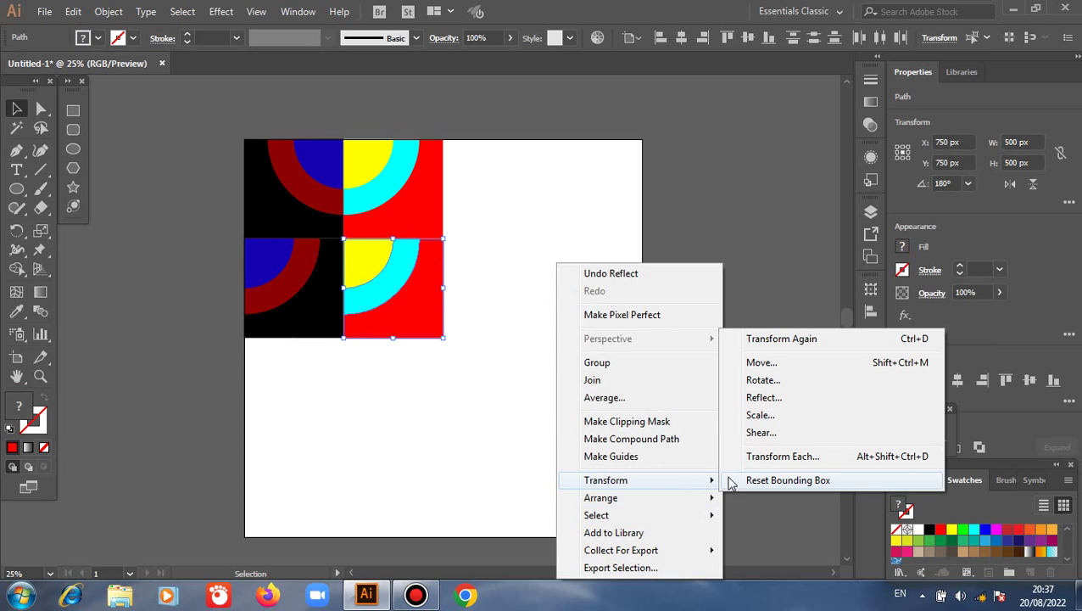
{"action": "left_click", "coordinate": [763, 397]}
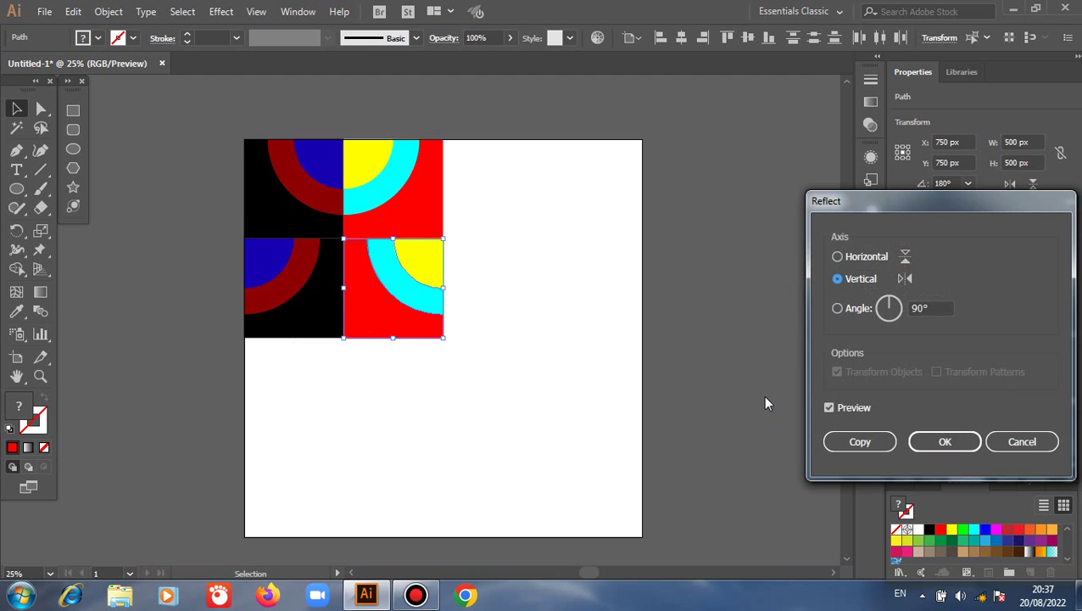
{"action": "left_click", "coordinate": [916, 446]}
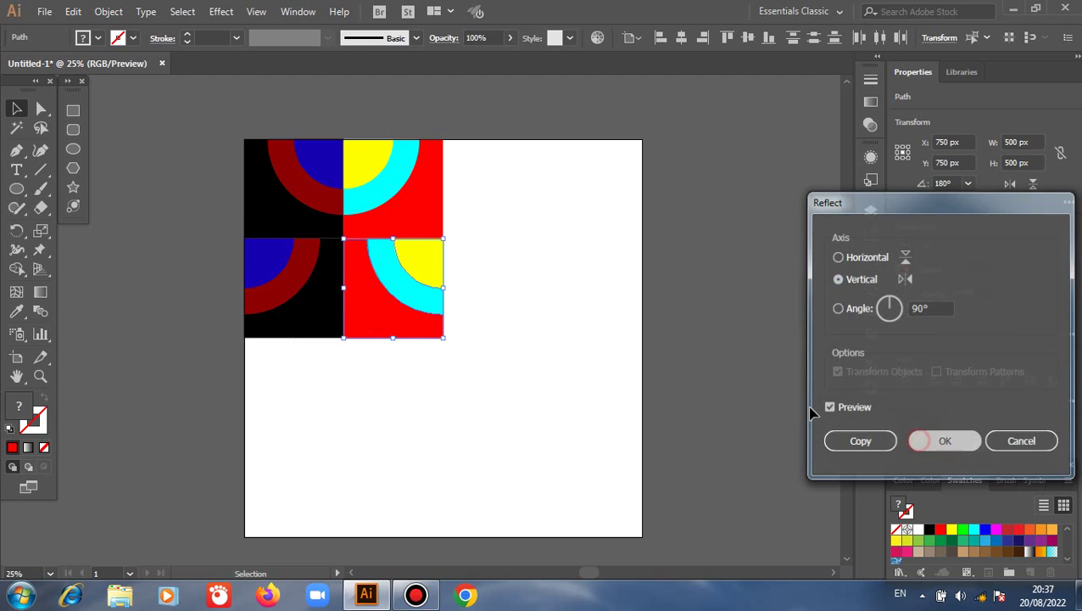
{"action": "left_click", "coordinate": [740, 374]}
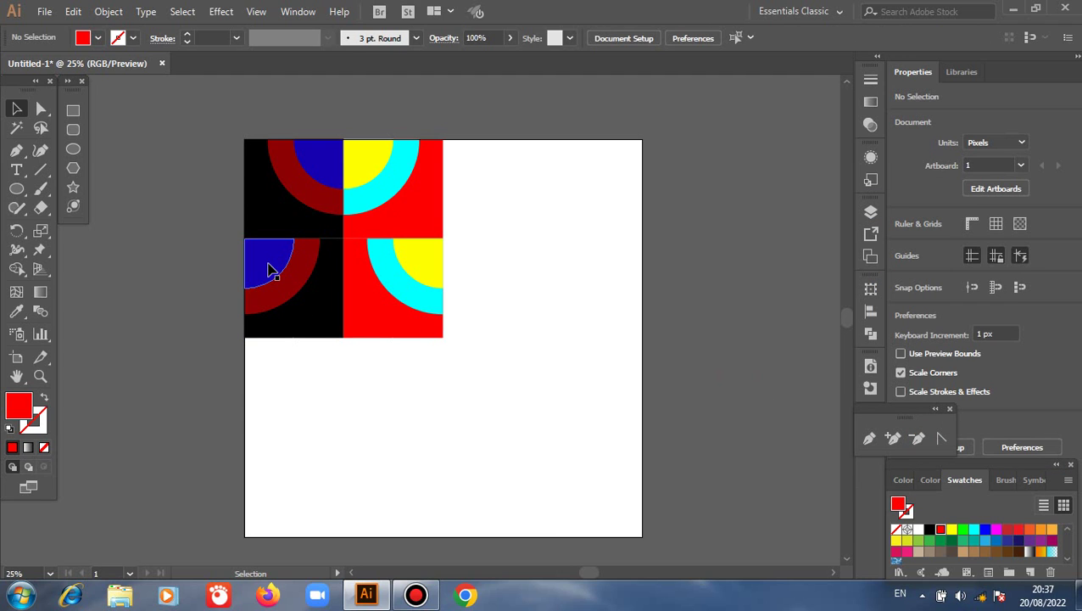
Fill the second-row black tile's inner quarter circle with pink and its quarter ring with yellow.
{"action": "left_click", "coordinate": [268, 268]}
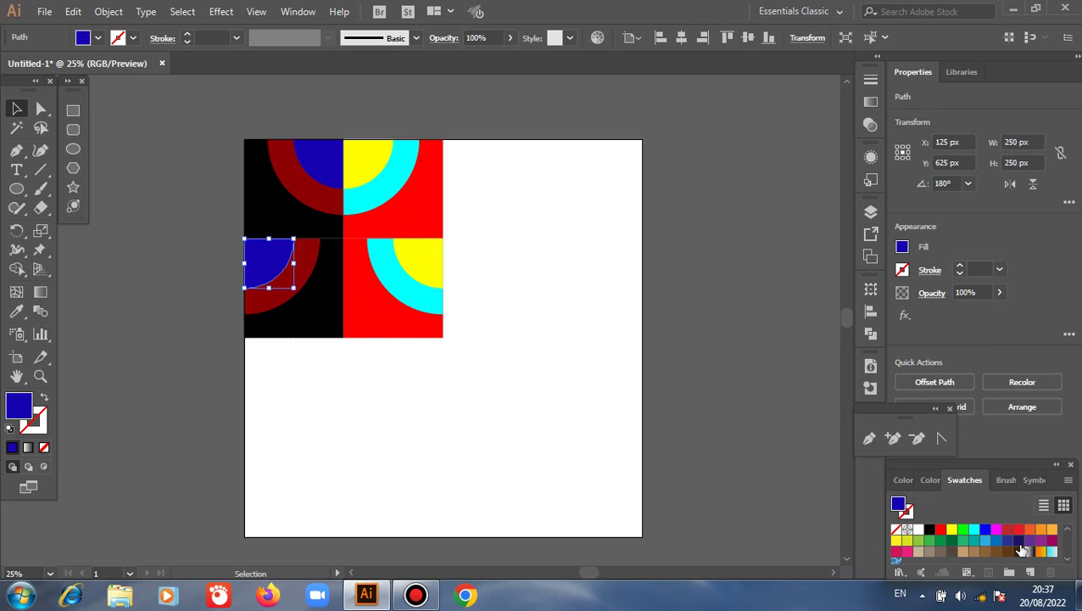
{"action": "left_click", "coordinate": [952, 530]}
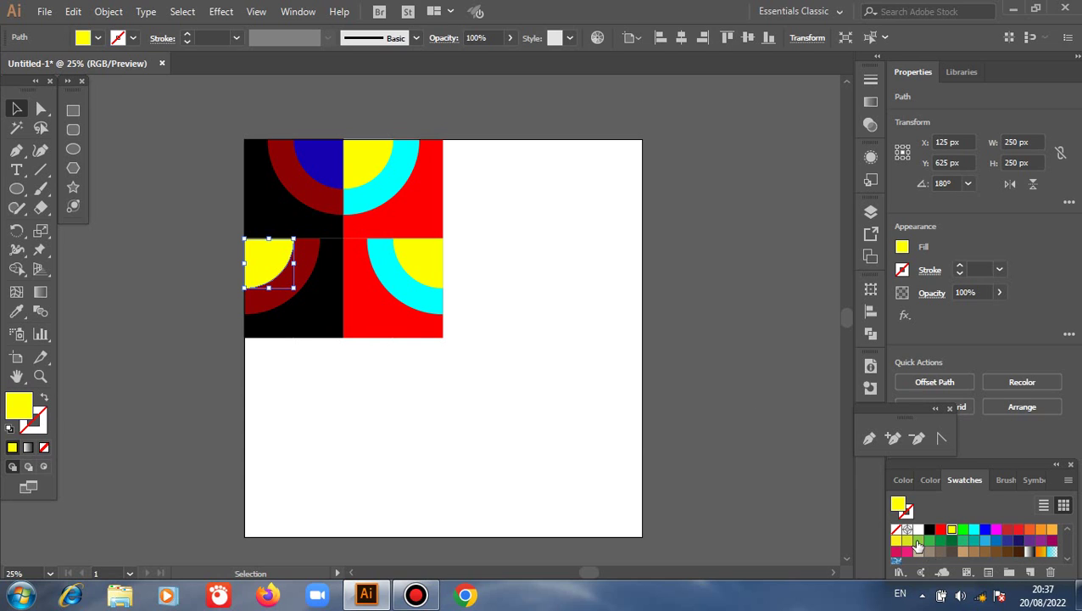
{"action": "left_click", "coordinate": [908, 551]}
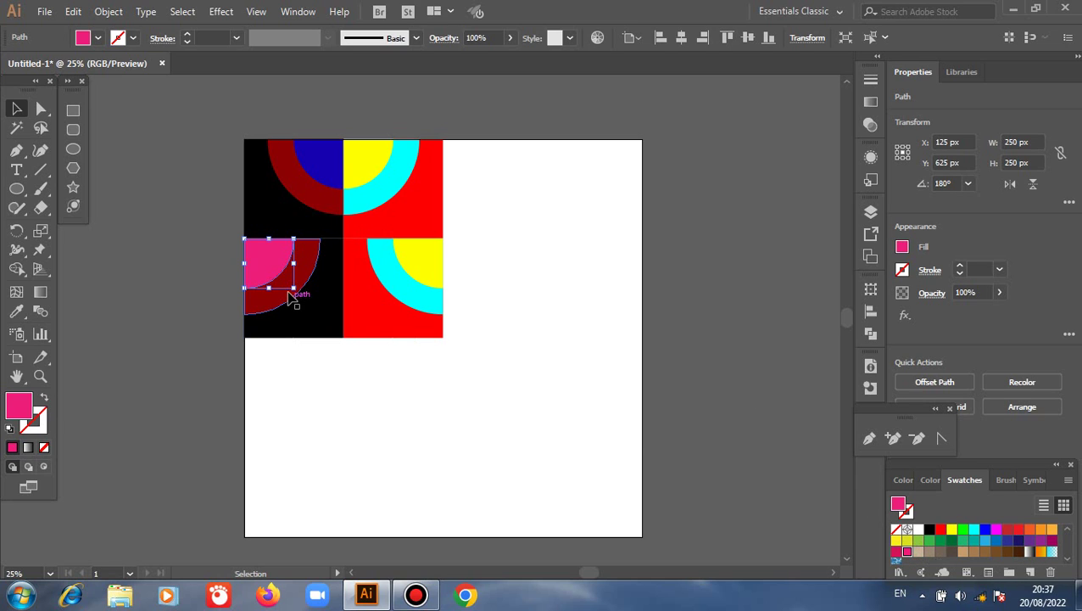
{"action": "left_click", "coordinate": [289, 295]}
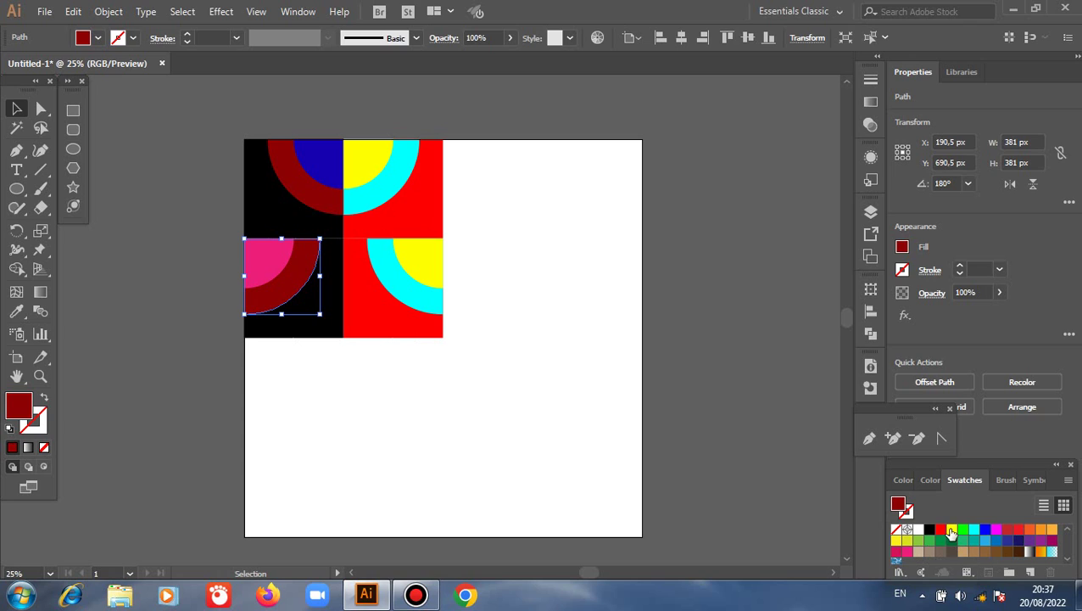
{"action": "left_click", "coordinate": [952, 530]}
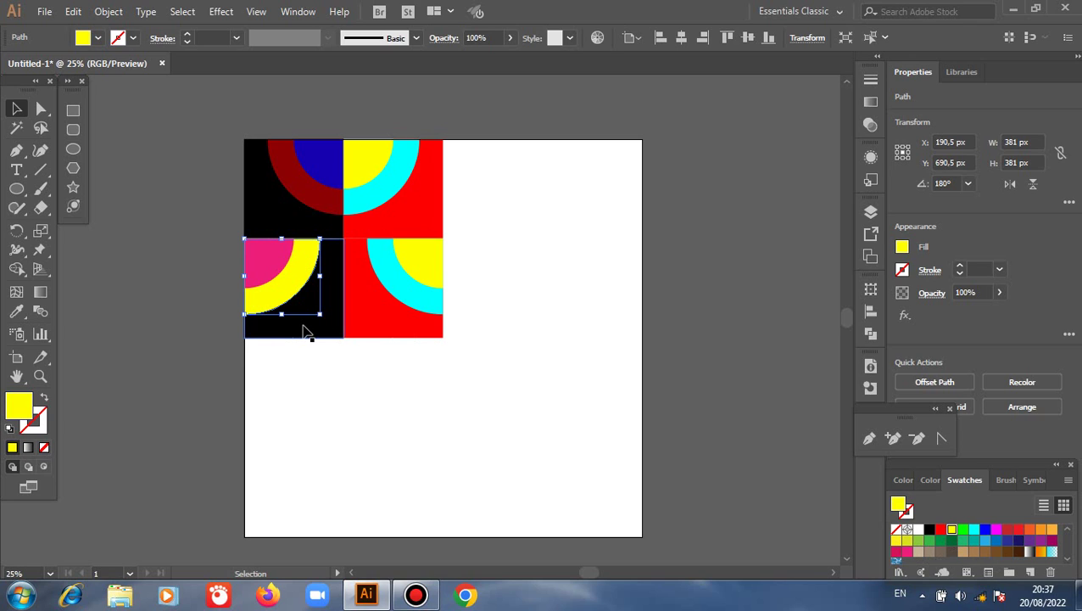
Fill the black background square of the second row's first tile with the pure blue swatch.
{"action": "left_click", "coordinate": [304, 329]}
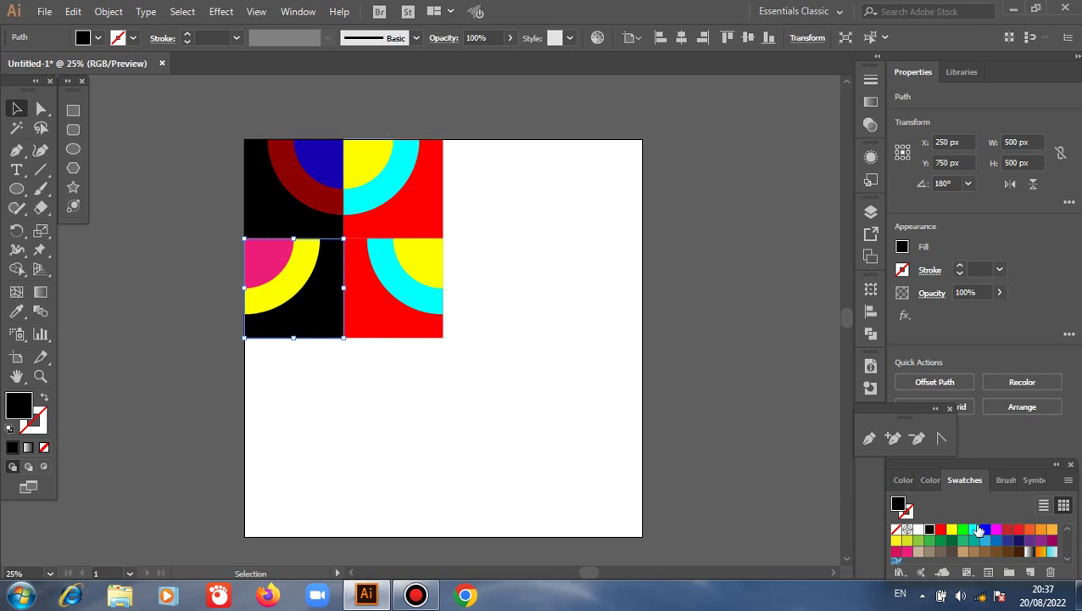
{"action": "left_click", "coordinate": [984, 530]}
{"action": "left_click", "coordinate": [625, 367]}
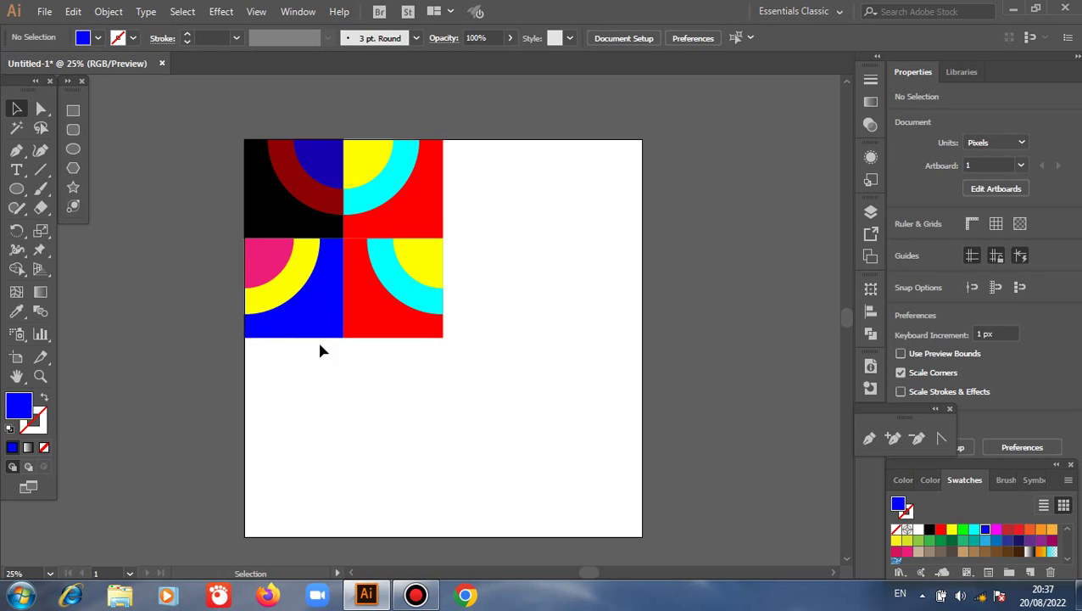
Fill the second-row red tile's background square with cyan and its quarter ring with dark navy.
{"action": "left_click", "coordinate": [382, 329]}
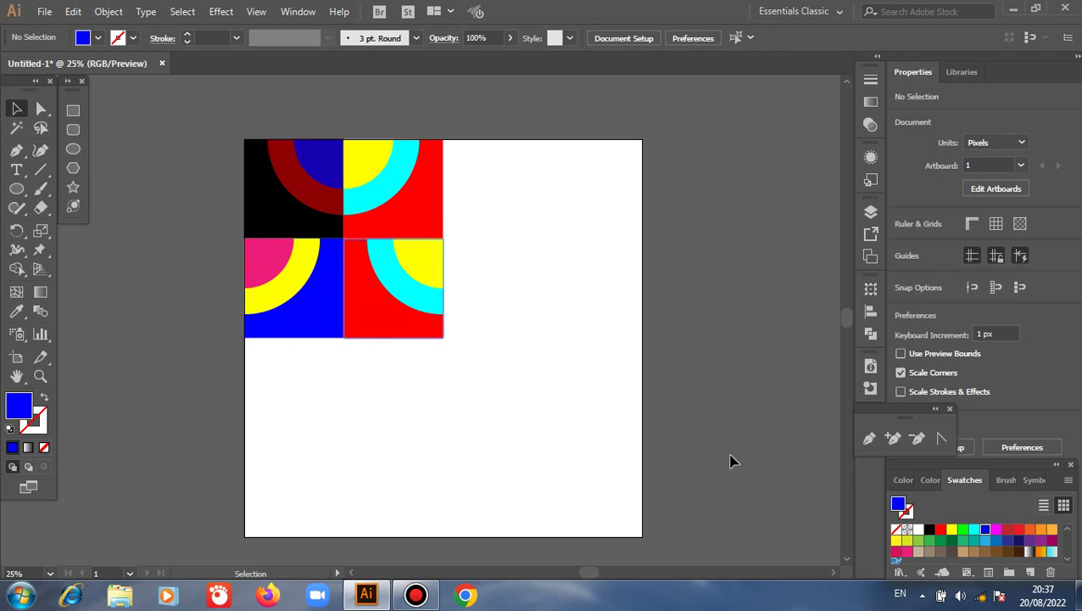
{"action": "left_click", "coordinate": [973, 531]}
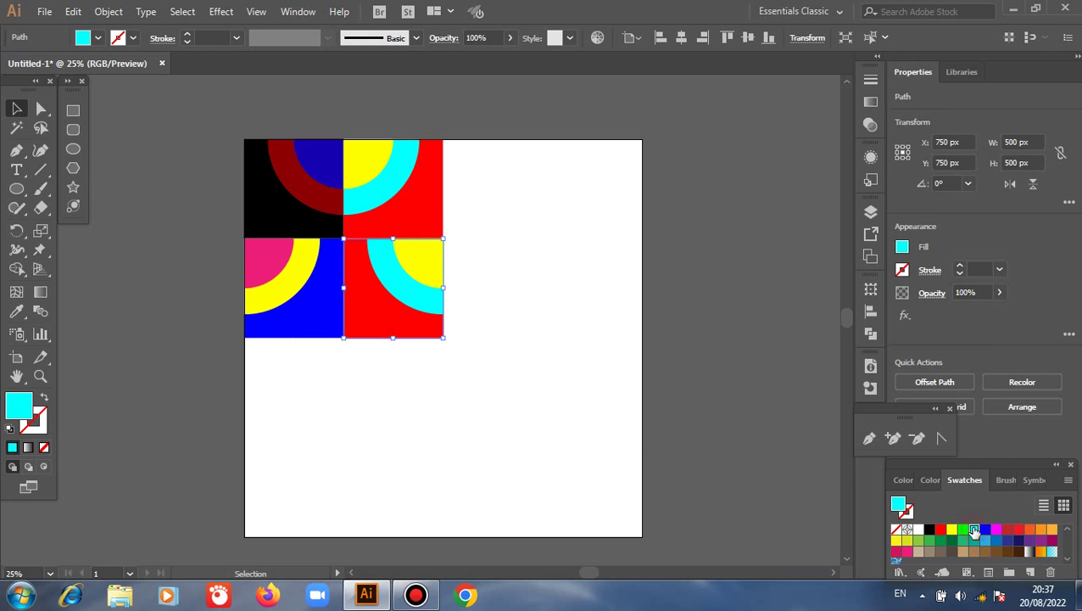
{"action": "left_click", "coordinate": [438, 308]}
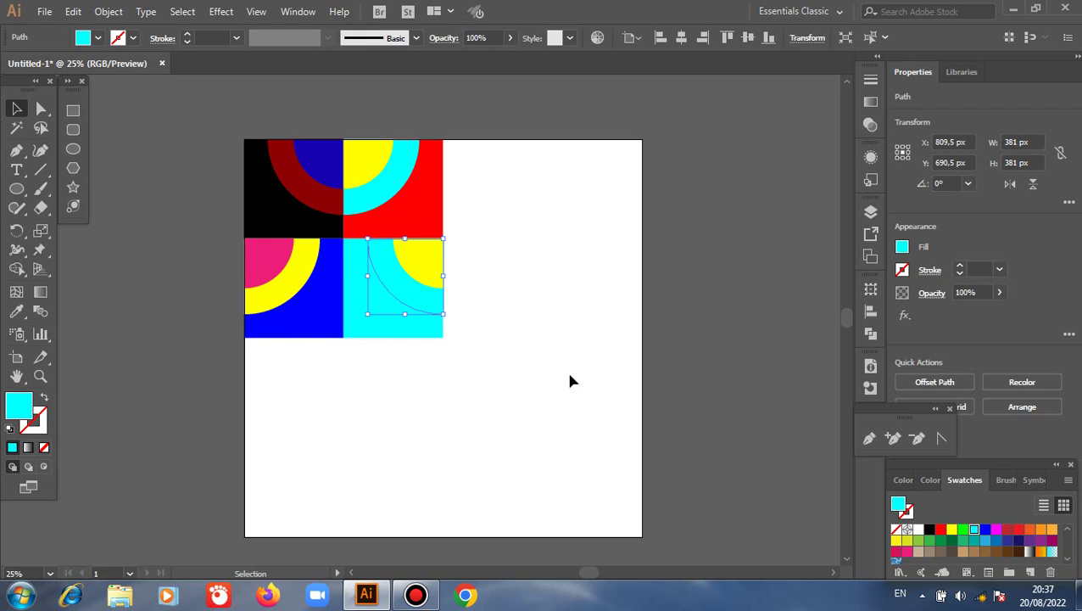
{"action": "left_click", "coordinate": [1019, 541]}
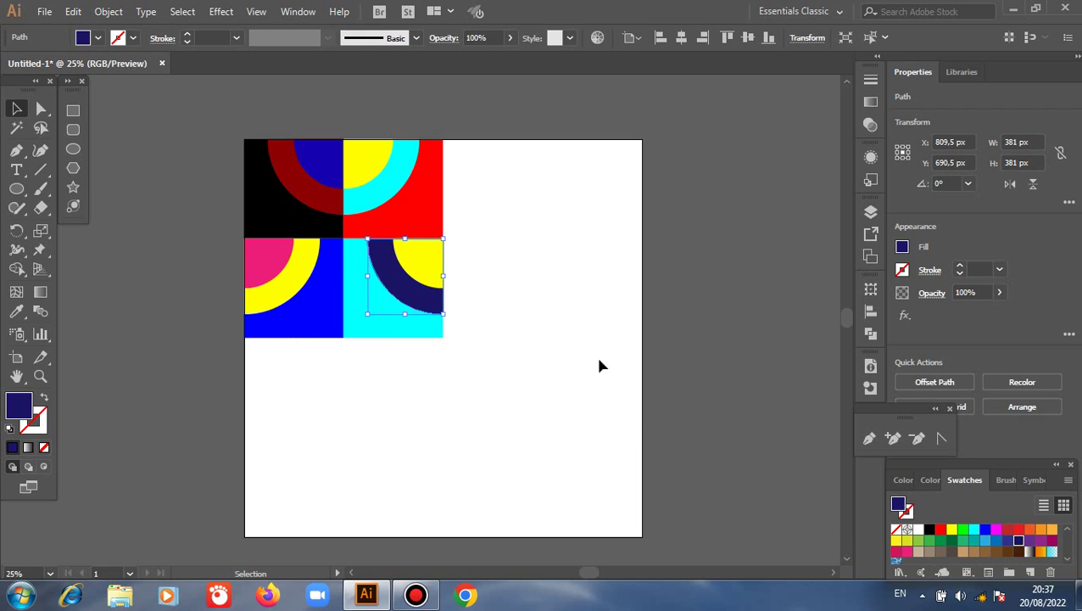
Fill the inner quarter circle of the second row's cyan tile with black.
{"action": "left_click", "coordinate": [427, 265]}
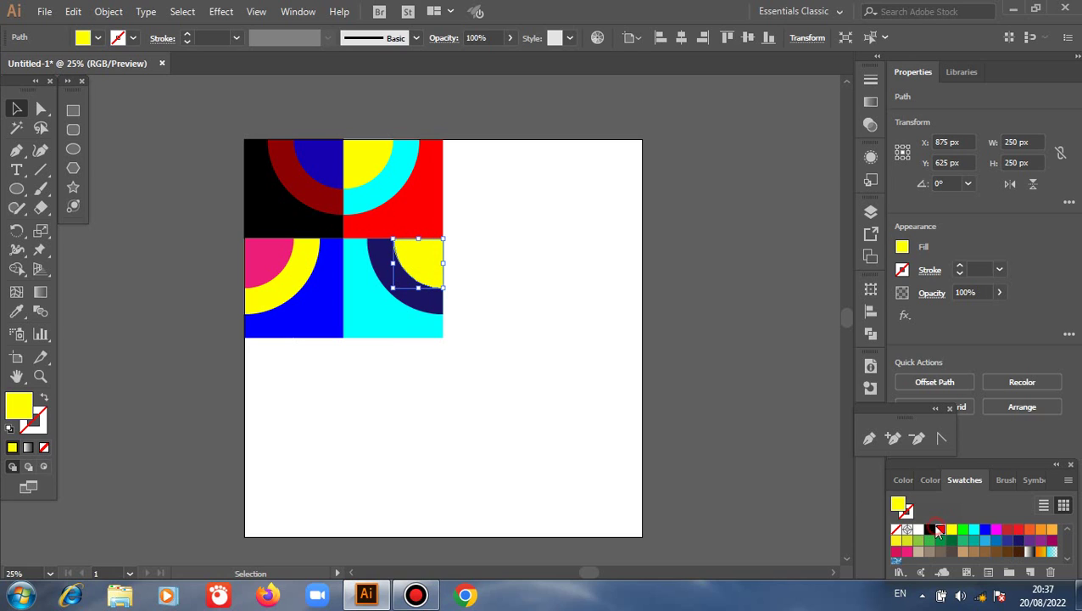
{"action": "left_click", "coordinate": [942, 531]}
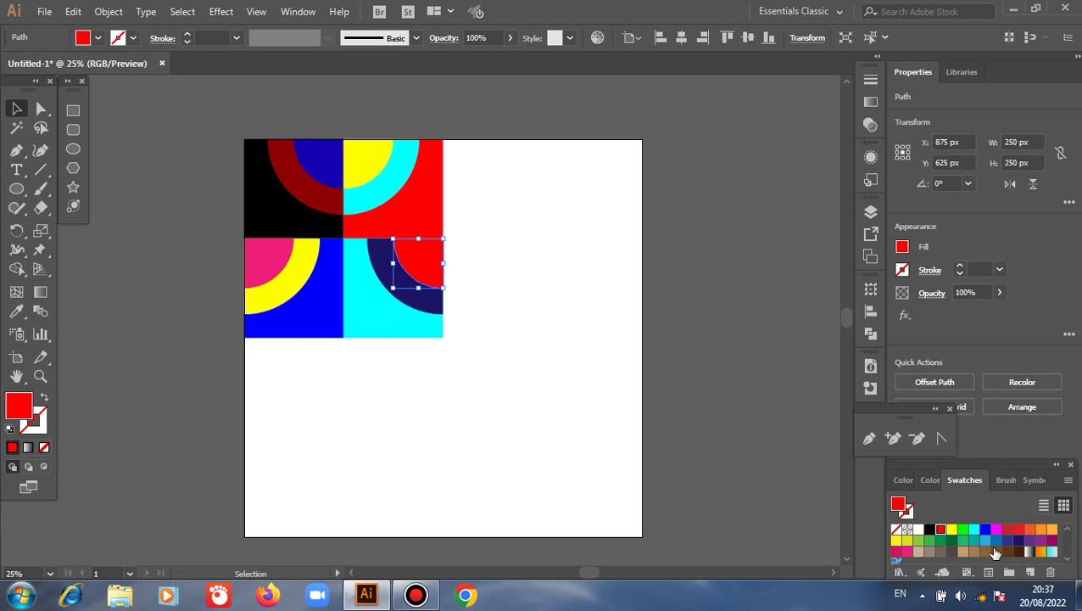
{"action": "left_click", "coordinate": [930, 529]}
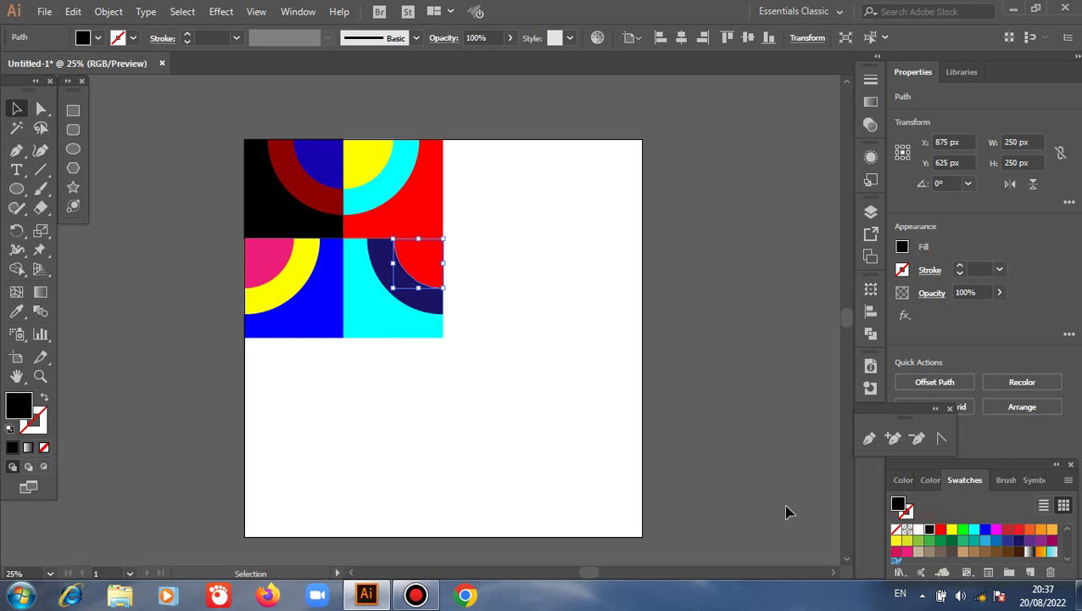
{"action": "left_click", "coordinate": [138, 282]}
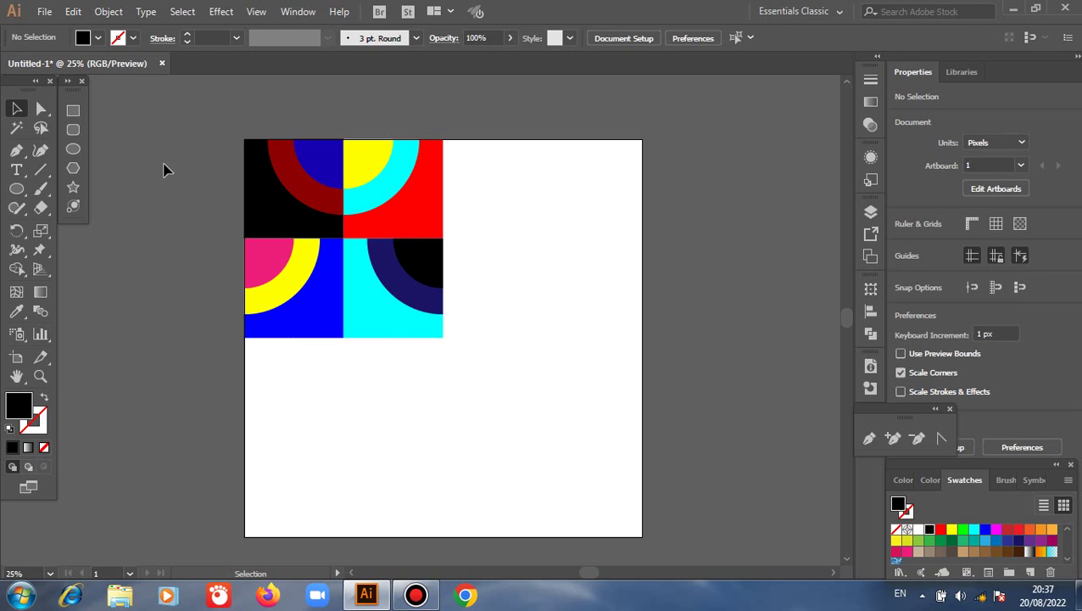
Duplicate the four-tile block 1000 px to the right and reflect the copy across the horizontal axis.
{"action": "left_click_drag", "start_coordinate": [160, 146], "coordinate": [492, 358]}
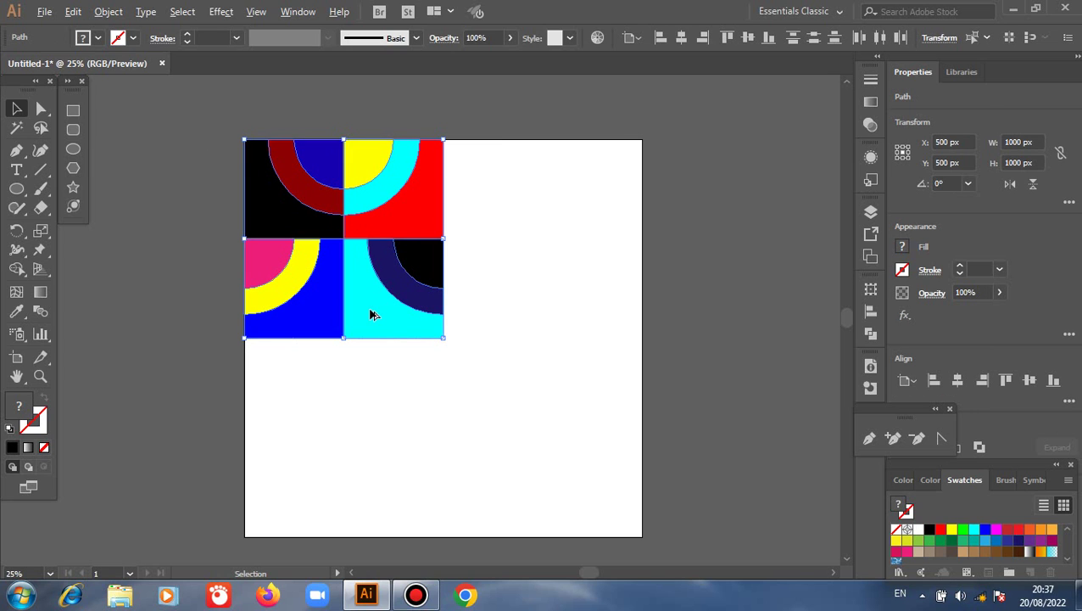
{"action": "left_click_drag", "start_coordinate": [369, 310], "coordinate": [570, 322]}
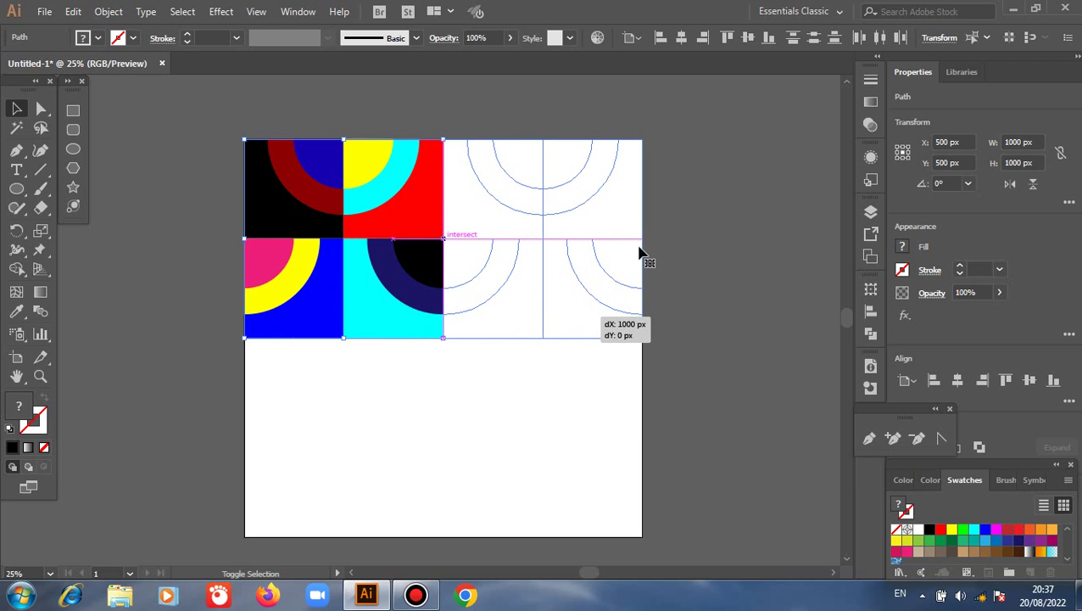
{"action": "right_click", "coordinate": [701, 264]}
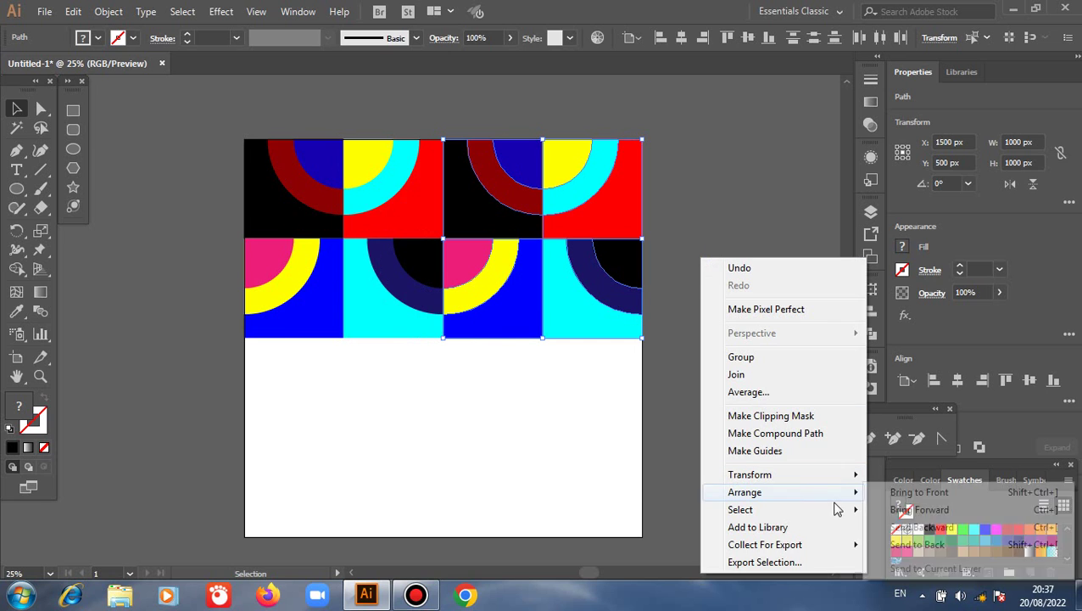
{"action": "mouse_move", "coordinate": [846, 483]}
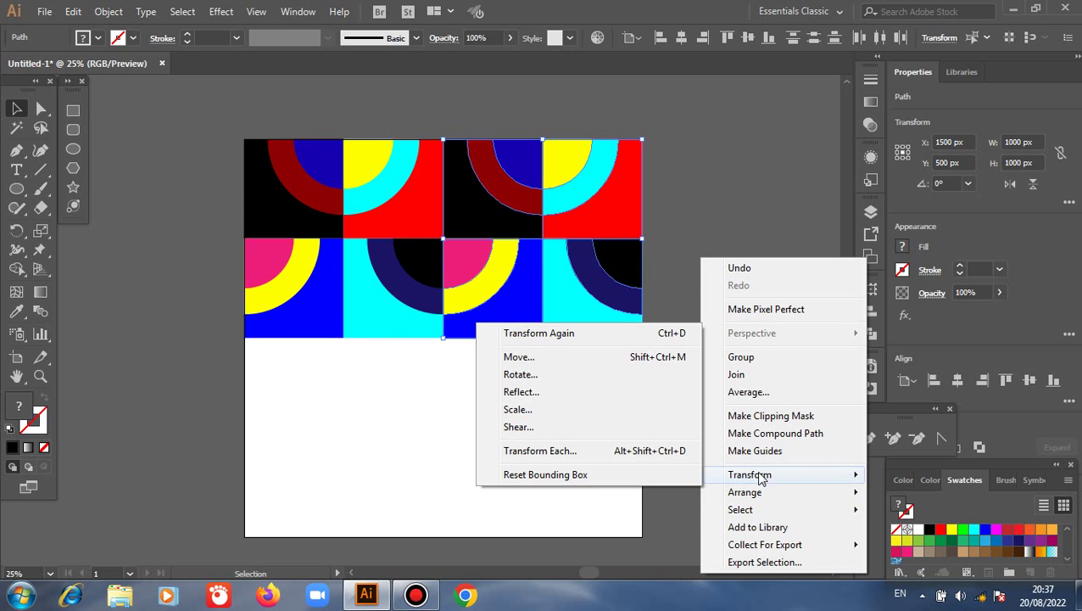
{"action": "left_click", "coordinate": [521, 391]}
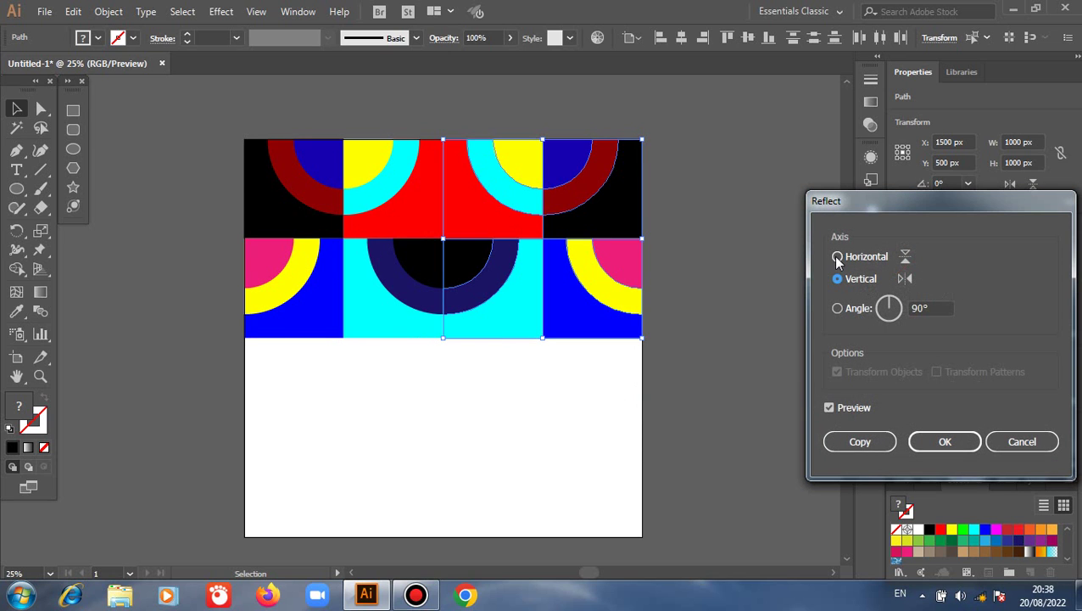
{"action": "left_click", "coordinate": [837, 258]}
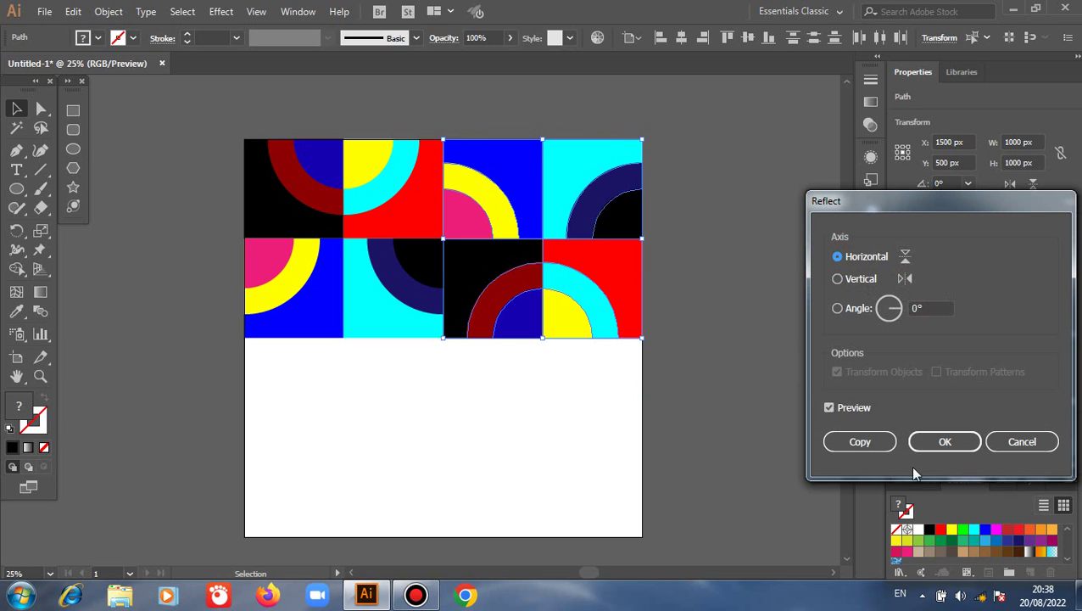
{"action": "left_click", "coordinate": [947, 441]}
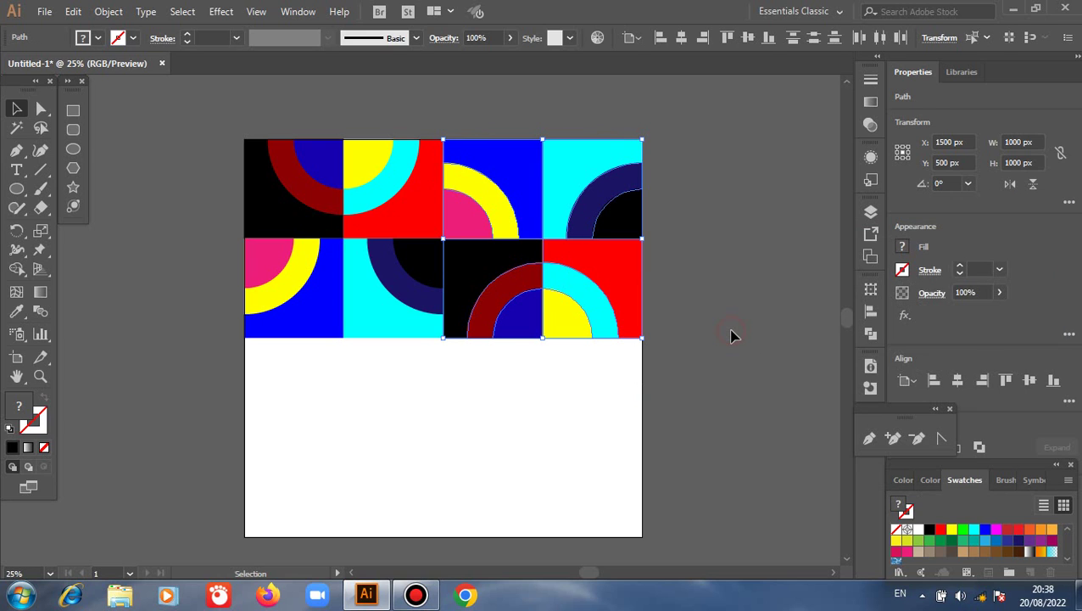
{"action": "left_click", "coordinate": [731, 336]}
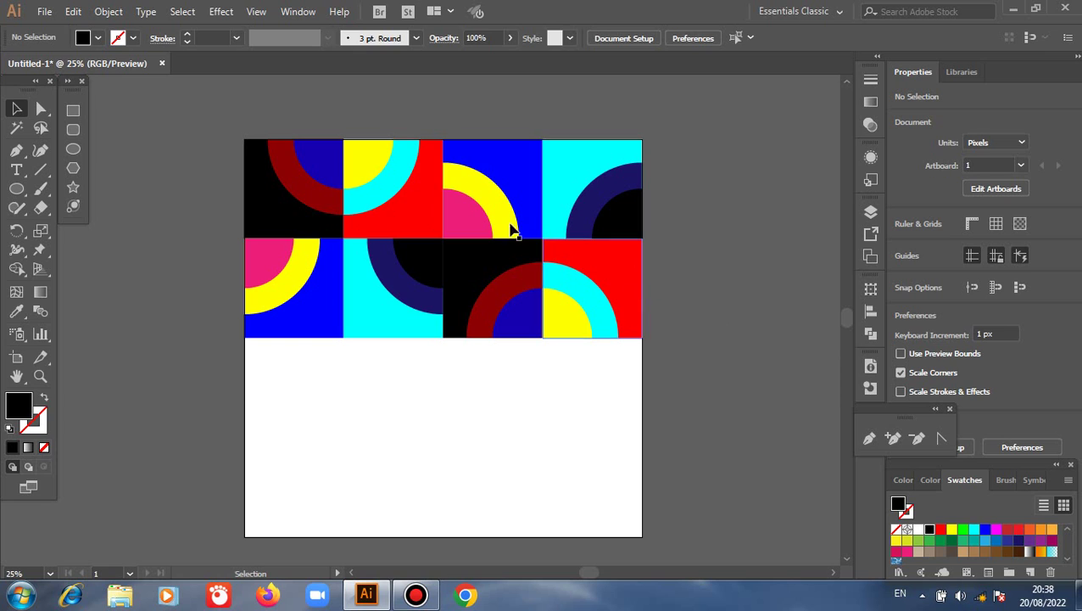
Fill the top row's third tile background square with bright green and its quarter ring with golden yellow.
{"action": "left_click", "coordinate": [510, 164]}
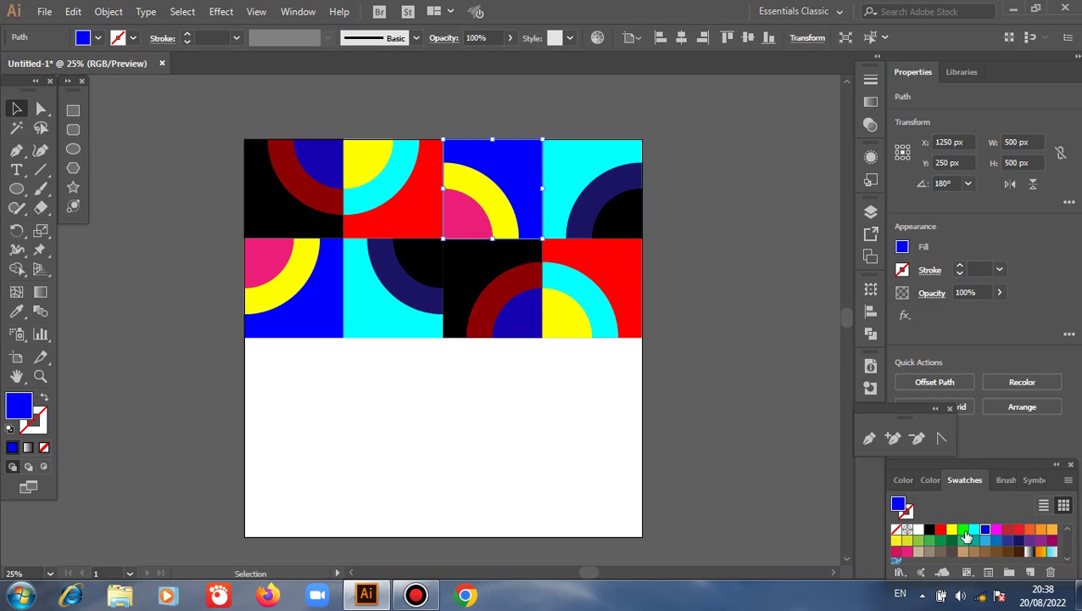
{"action": "left_click", "coordinate": [962, 529]}
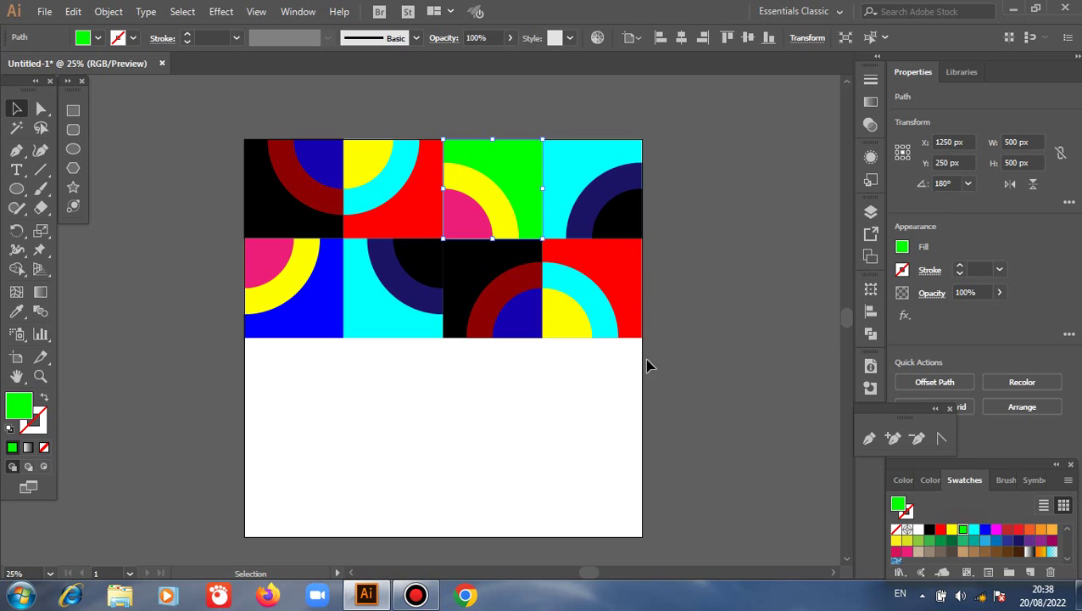
{"action": "left_click", "coordinate": [506, 217]}
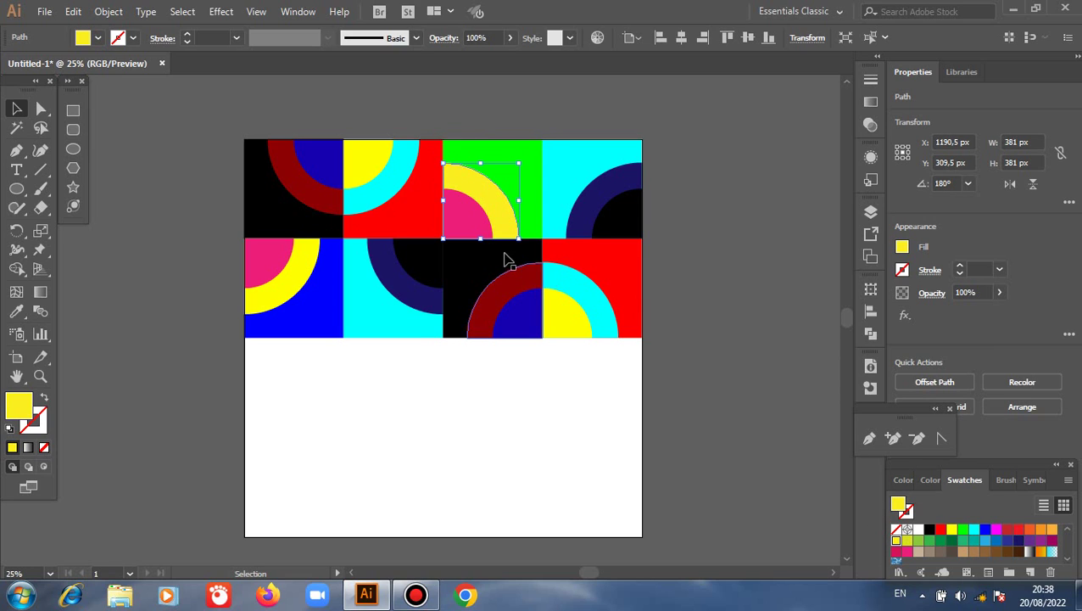
Fill the pink inner quarter circle of the top row's green tile with red.
{"action": "left_click", "coordinate": [478, 232]}
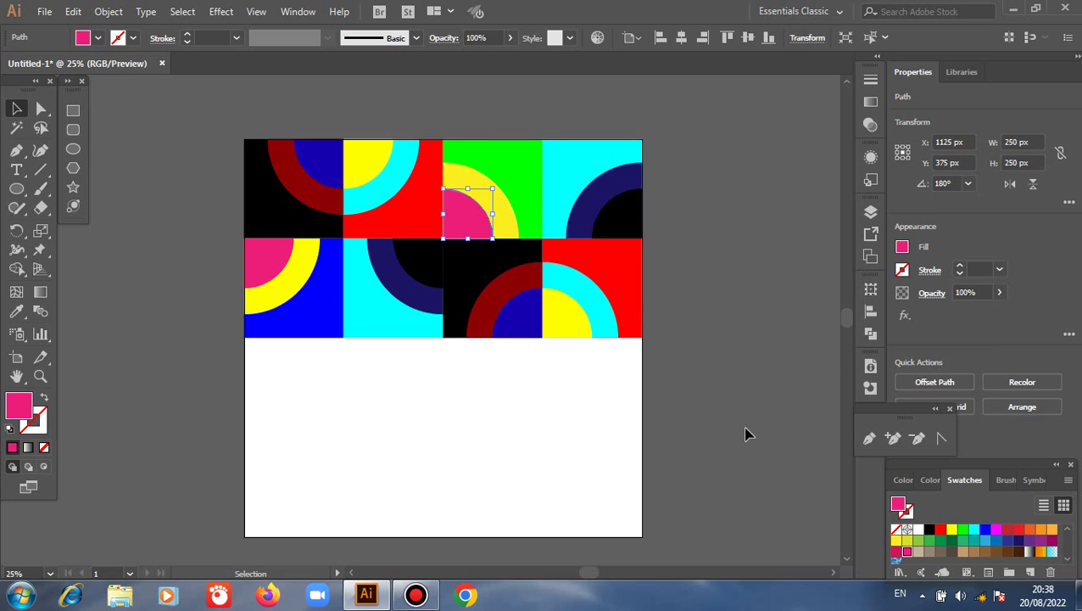
{"action": "left_click", "coordinate": [940, 529]}
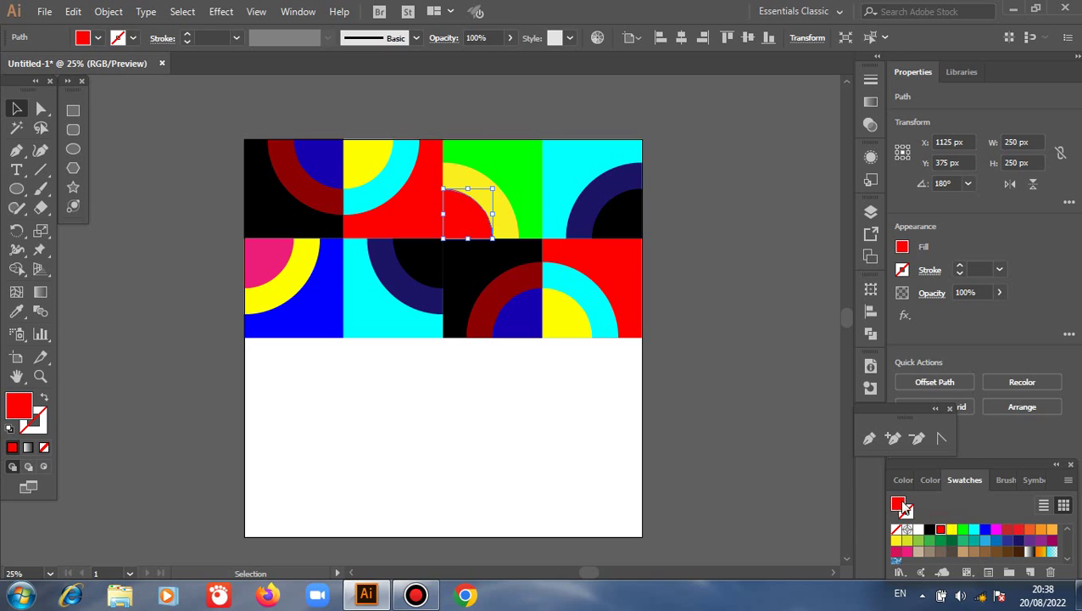
Fill the top row's fourth tile background square with taupe and its quarter ring with red.
{"action": "left_click", "coordinate": [573, 184]}
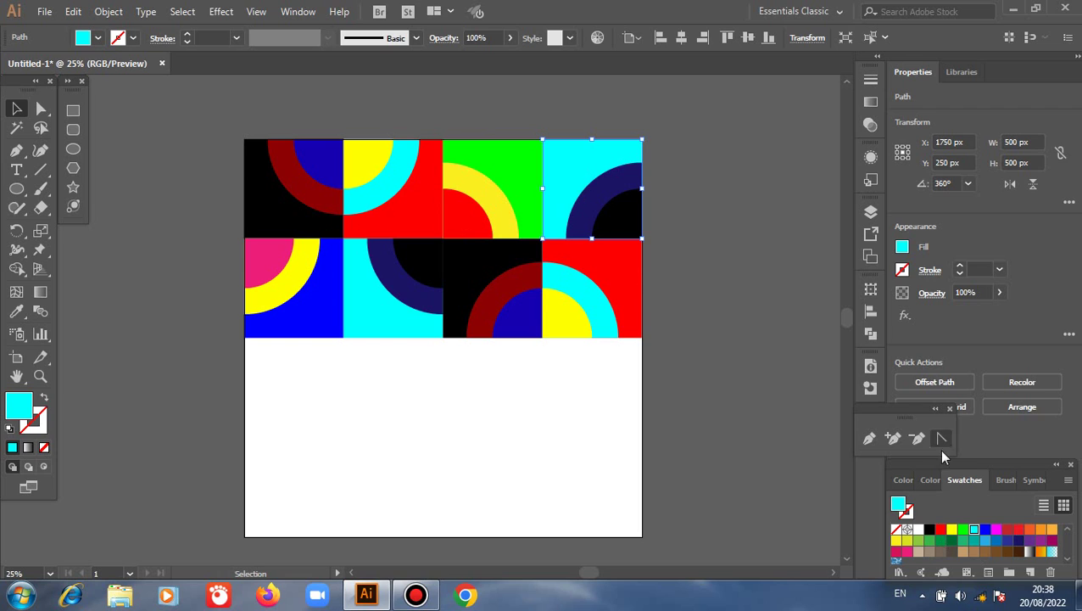
{"action": "left_click", "coordinate": [929, 551]}
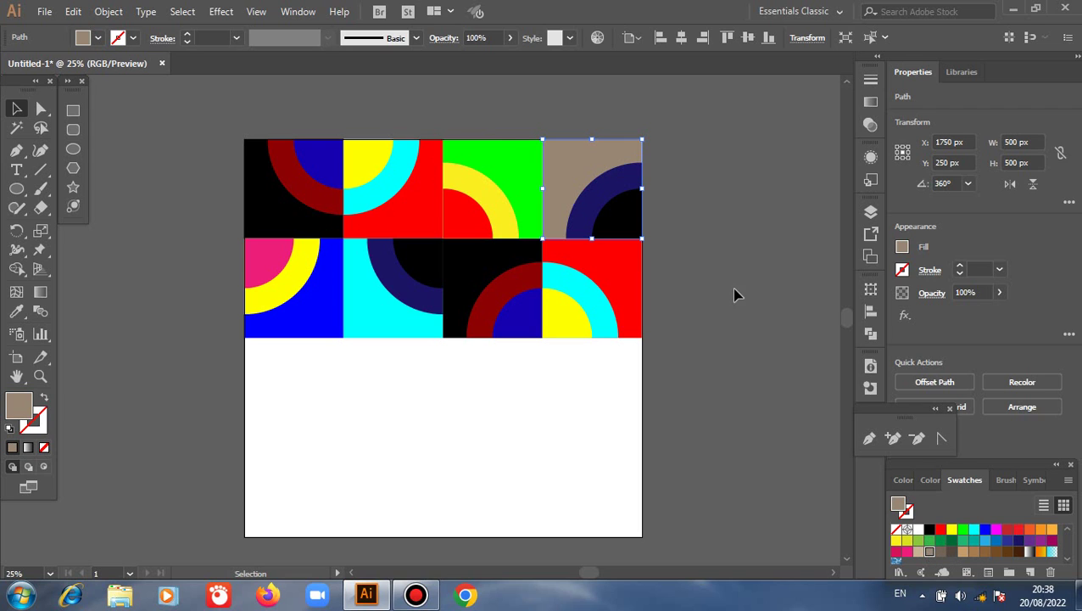
{"action": "key", "text": "ctrl+shift+a"}
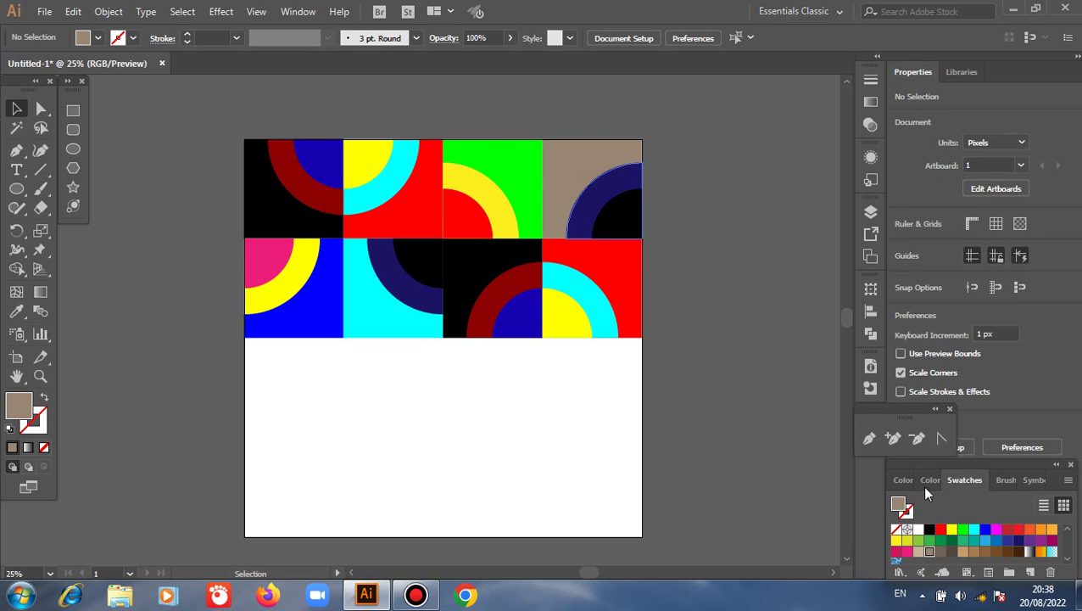
{"action": "left_click", "coordinate": [605, 196]}
{"action": "left_click", "coordinate": [940, 529]}
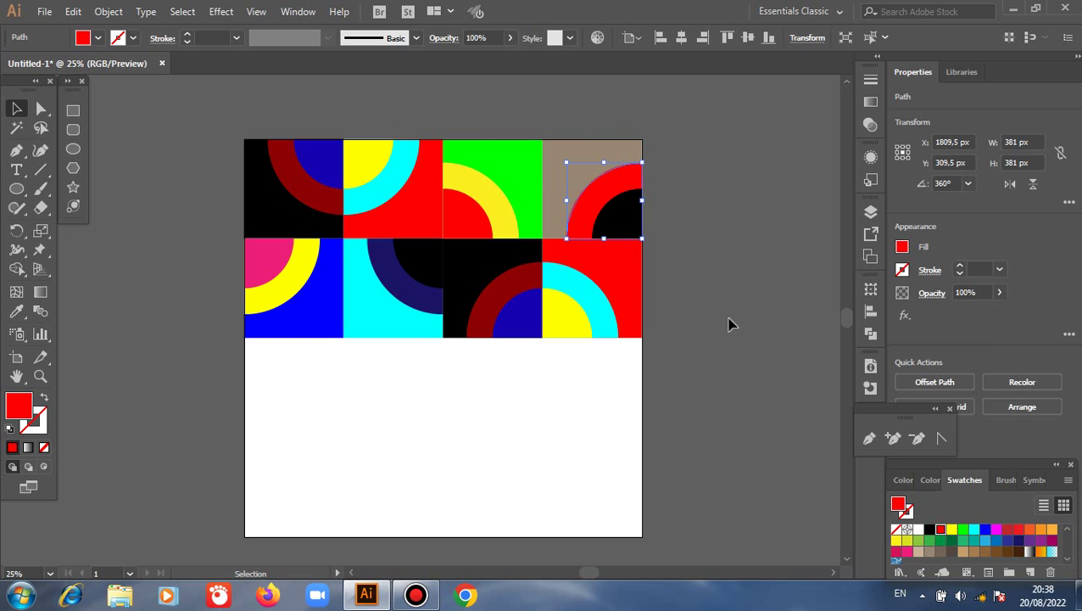
{"action": "left_click", "coordinate": [655, 263]}
Fill the black inner quarter circle of the top row's taupe tile with bright yellow.
{"action": "left_click", "coordinate": [626, 222]}
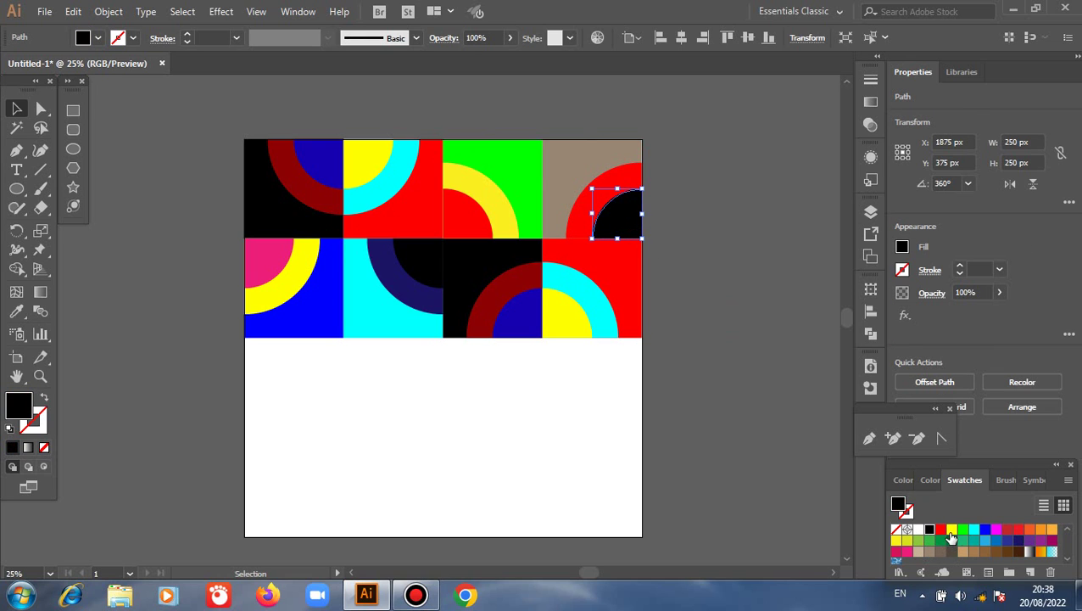
{"action": "left_click", "coordinate": [952, 529]}
{"action": "left_click", "coordinate": [670, 295]}
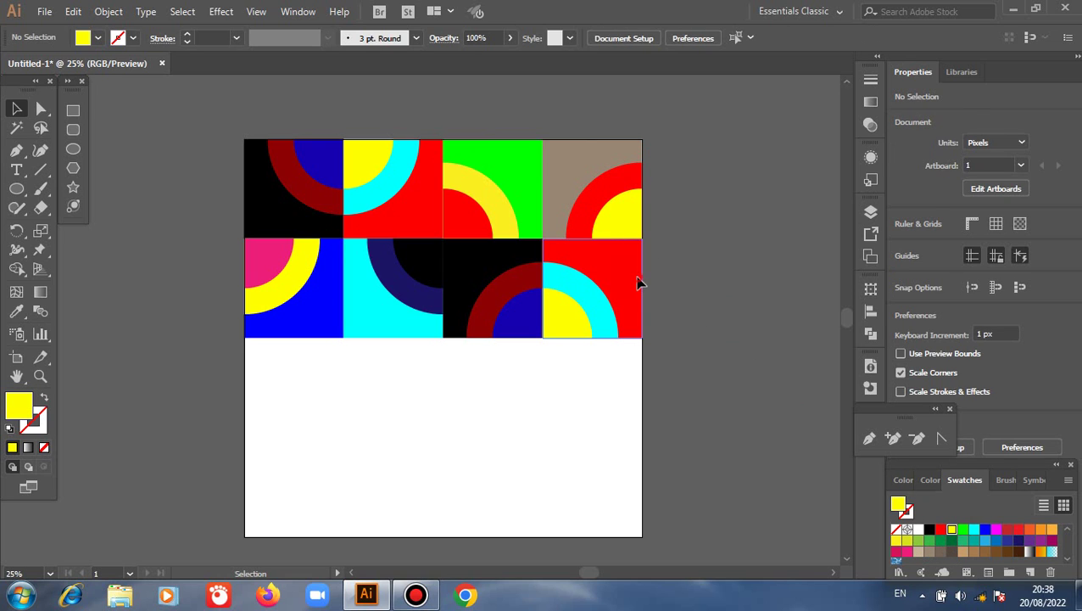
Fill the second row's fourth tile background square with dark brown and its quarter ring with bright yellow.
{"action": "left_click", "coordinate": [639, 284]}
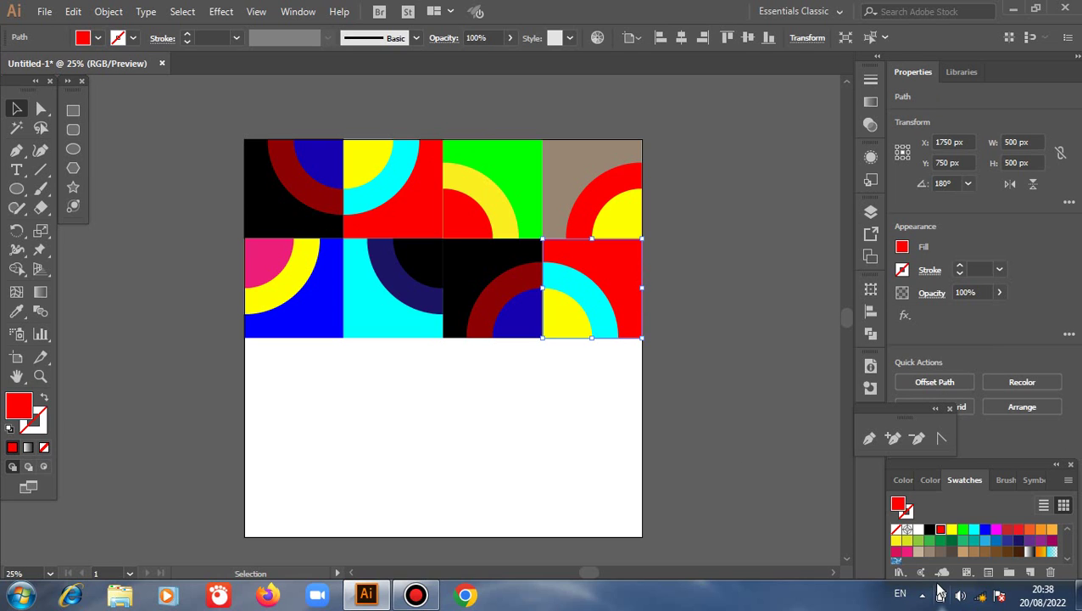
{"action": "left_click", "coordinate": [1019, 552]}
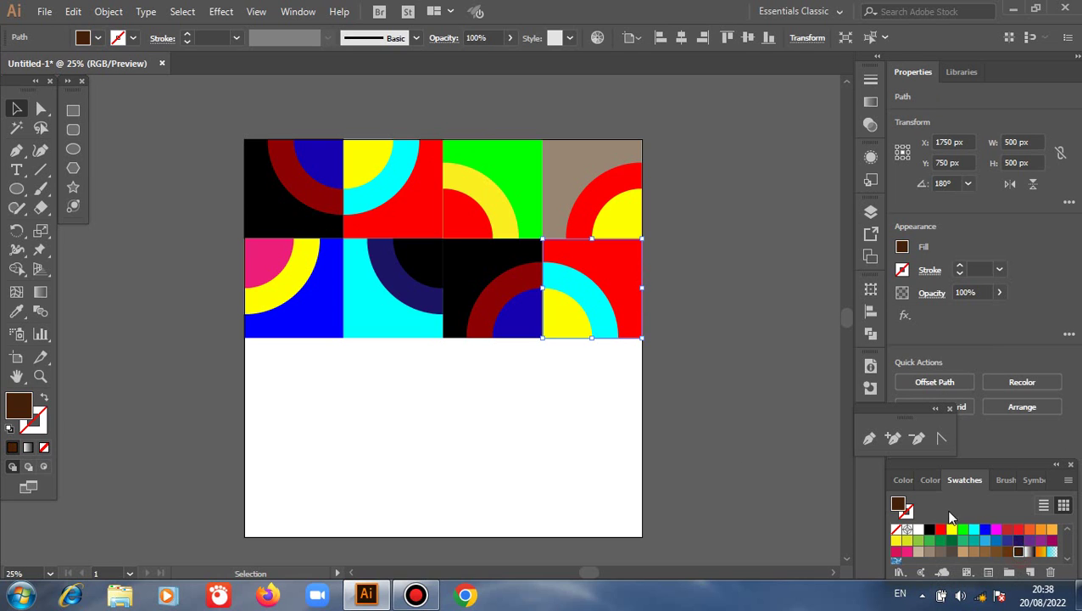
{"action": "left_click", "coordinate": [599, 313]}
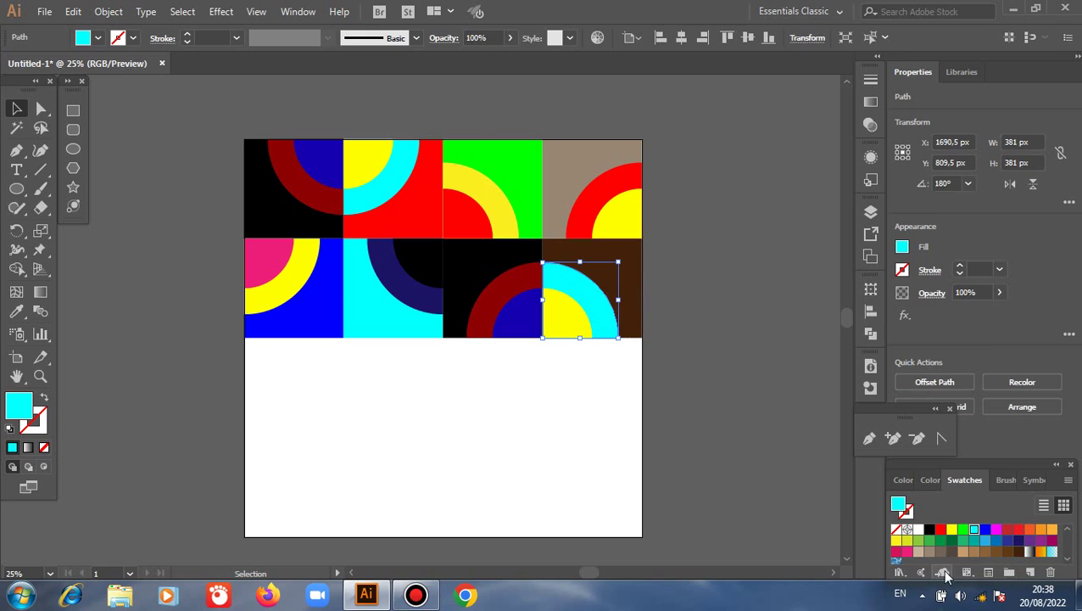
{"action": "left_click", "coordinate": [952, 529]}
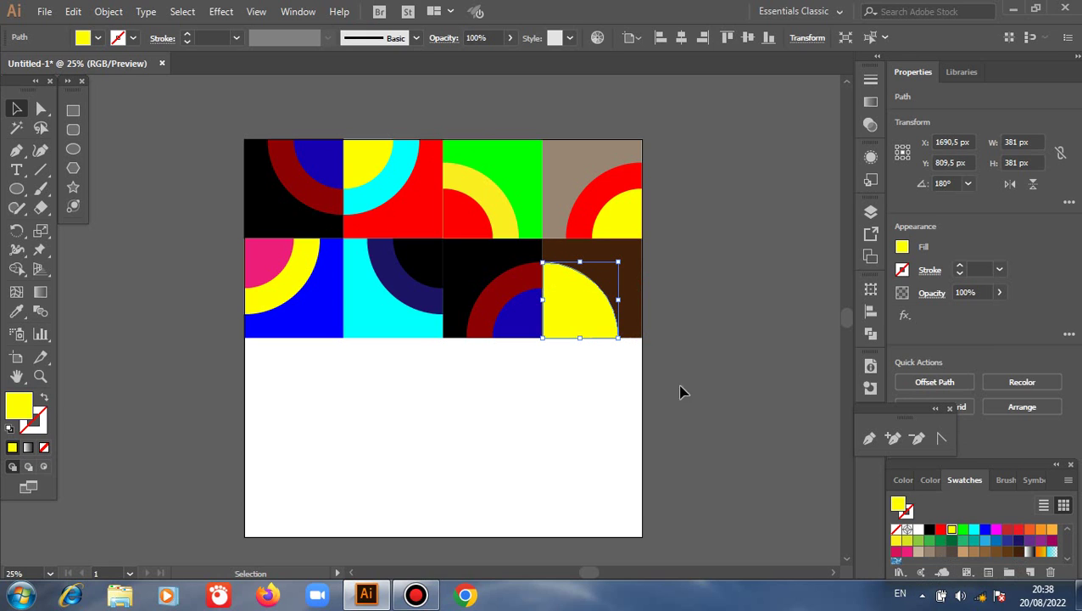
Fill the inner quarter circle of the second row's brown tile with light beige and the adjoining black tile's with dark brown.
{"action": "left_click", "coordinate": [579, 335]}
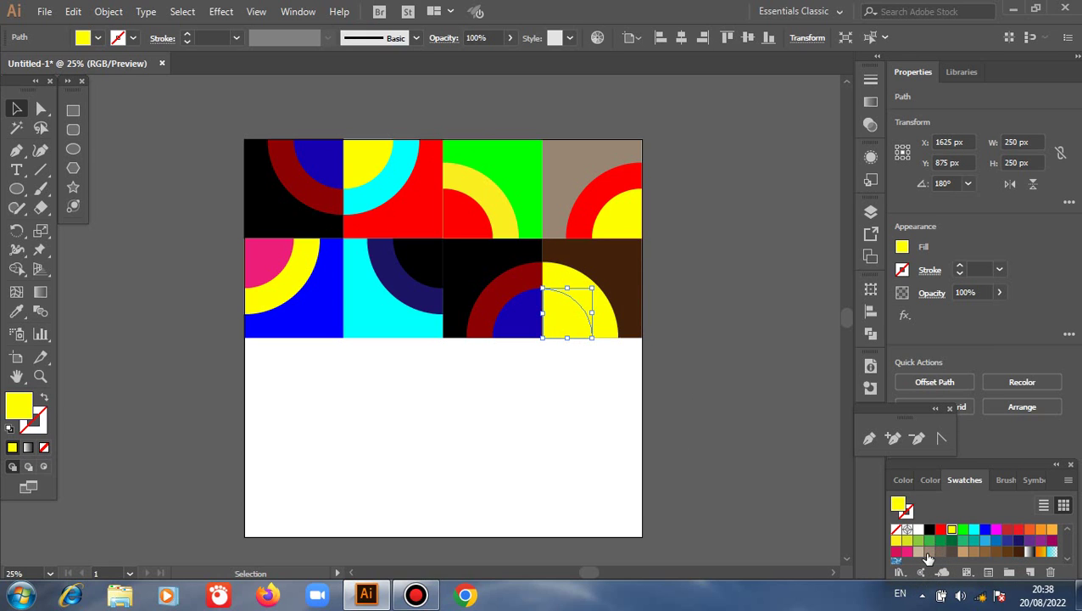
{"action": "left_click", "coordinate": [920, 552]}
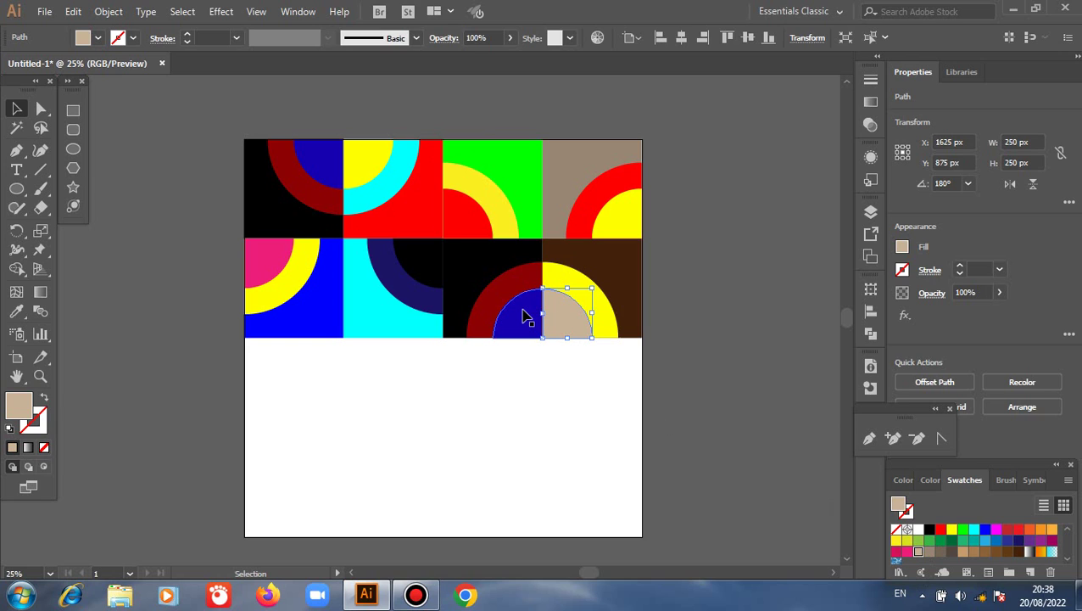
{"action": "left_click", "coordinate": [524, 317]}
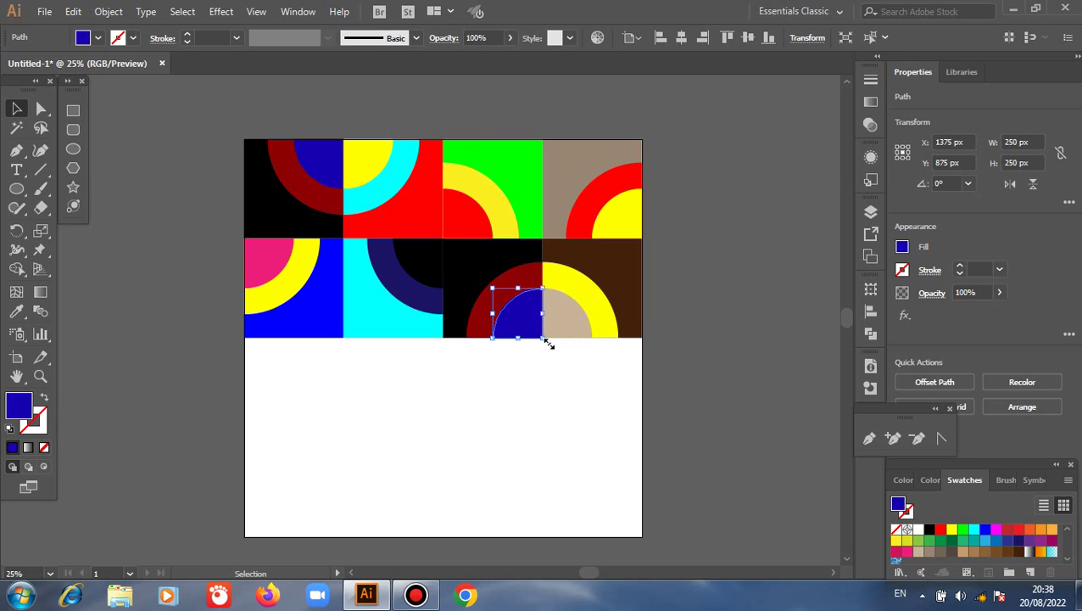
{"action": "left_click", "coordinate": [1021, 552]}
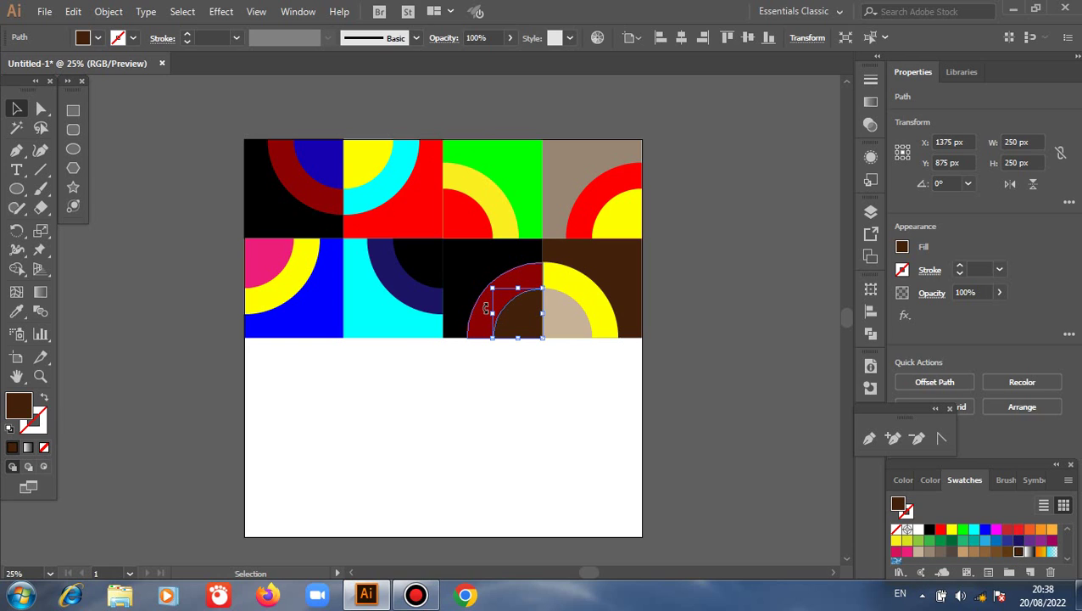
Fill the dark red quarter ring of the second row's third tile with deep pink.
{"action": "left_click", "coordinate": [480, 329]}
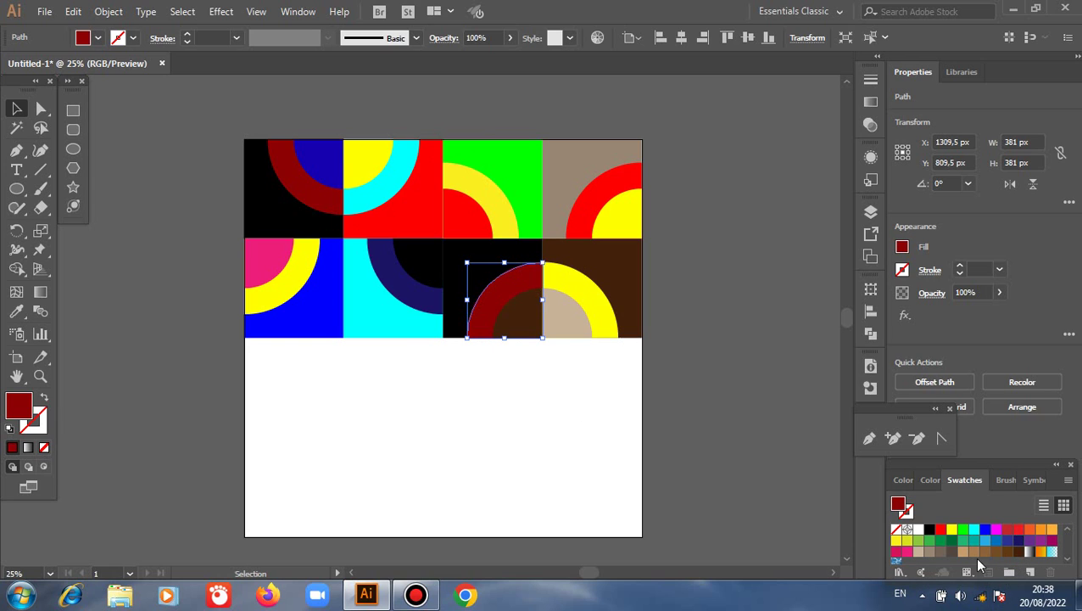
{"action": "left_click", "coordinate": [900, 555]}
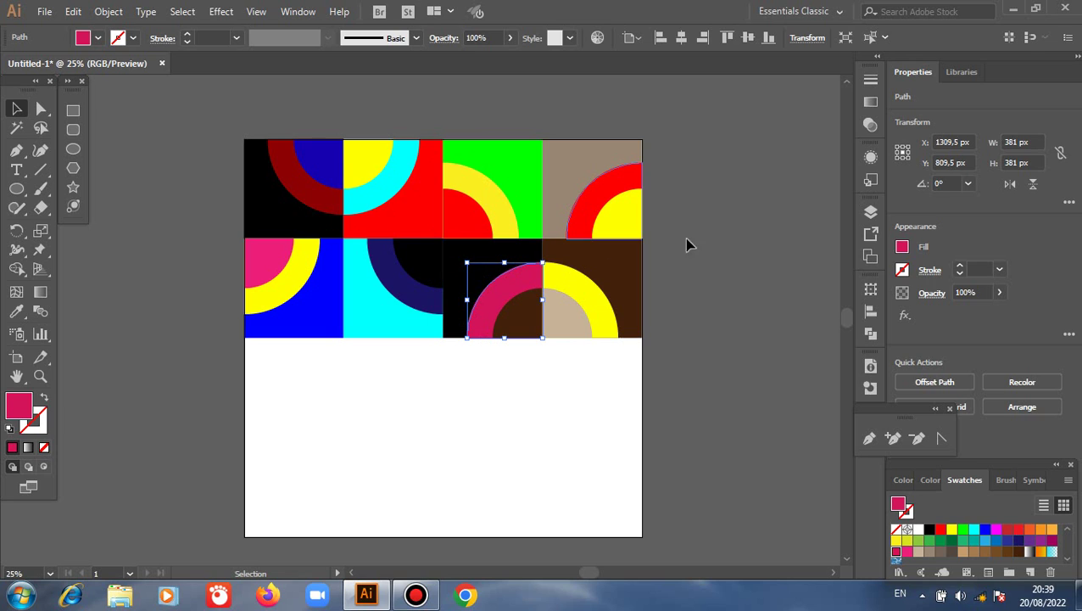
{"action": "left_click", "coordinate": [725, 246]}
Fill the black background square of the second row's third tile with red.
{"action": "left_click", "coordinate": [476, 275]}
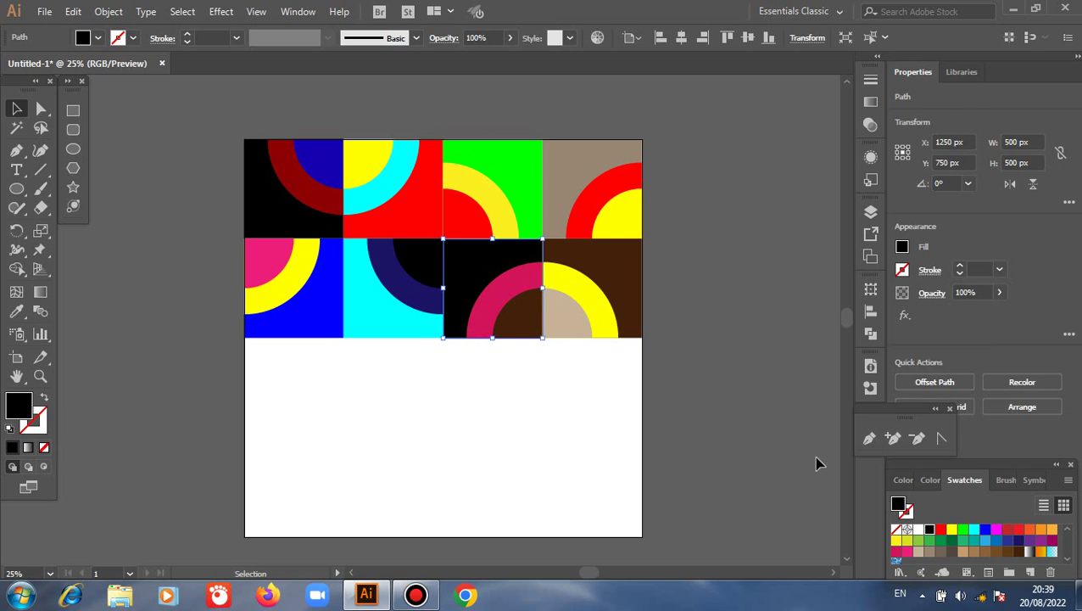
{"action": "left_click", "coordinate": [939, 530]}
{"action": "left_click", "coordinate": [694, 339]}
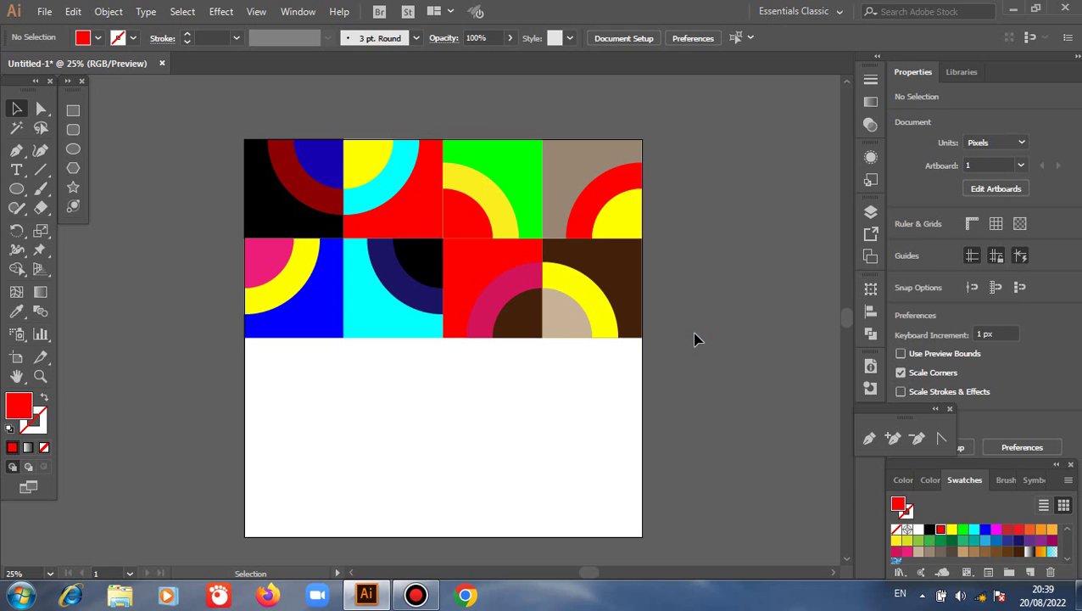
Fill the background square of the second row's third tile with orange.
{"action": "left_click", "coordinate": [471, 276]}
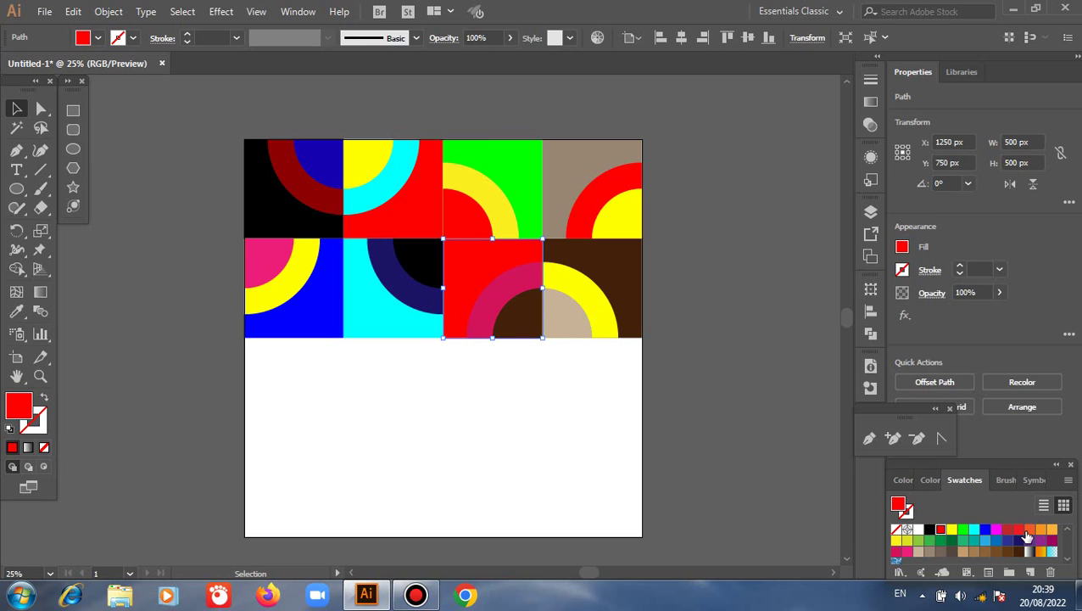
{"action": "left_click", "coordinate": [1029, 531]}
{"action": "left_click", "coordinate": [764, 373]}
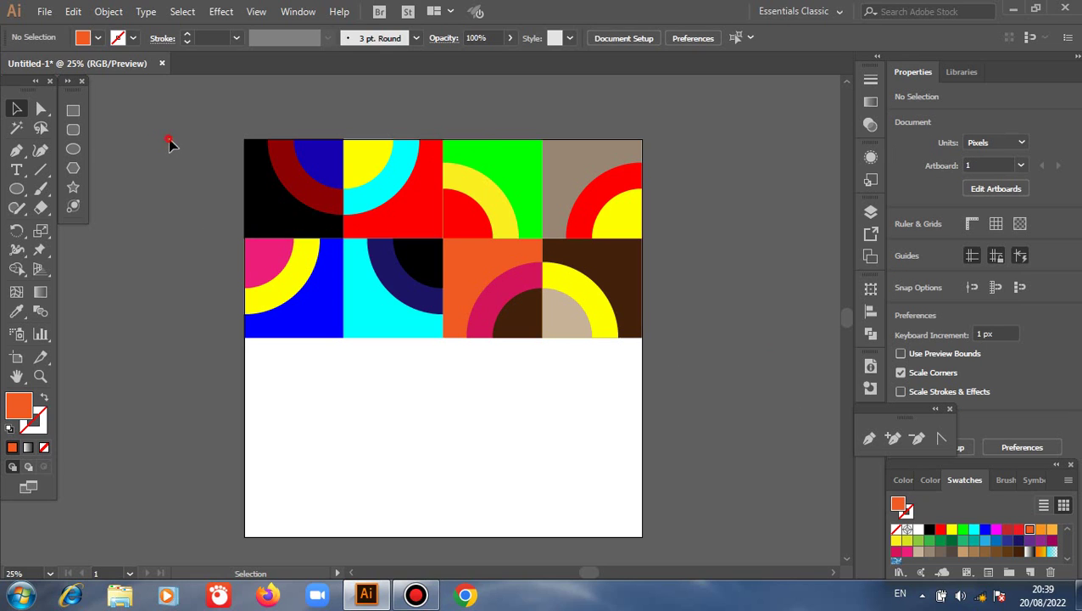
Fill the red inner quarter circle of the top row's green tile with RGB Cyan.
{"action": "left_click_drag", "start_coordinate": [169, 139], "coordinate": [724, 285]}
{"action": "left_click", "coordinate": [725, 285]}
{"action": "left_click", "coordinate": [475, 216]}
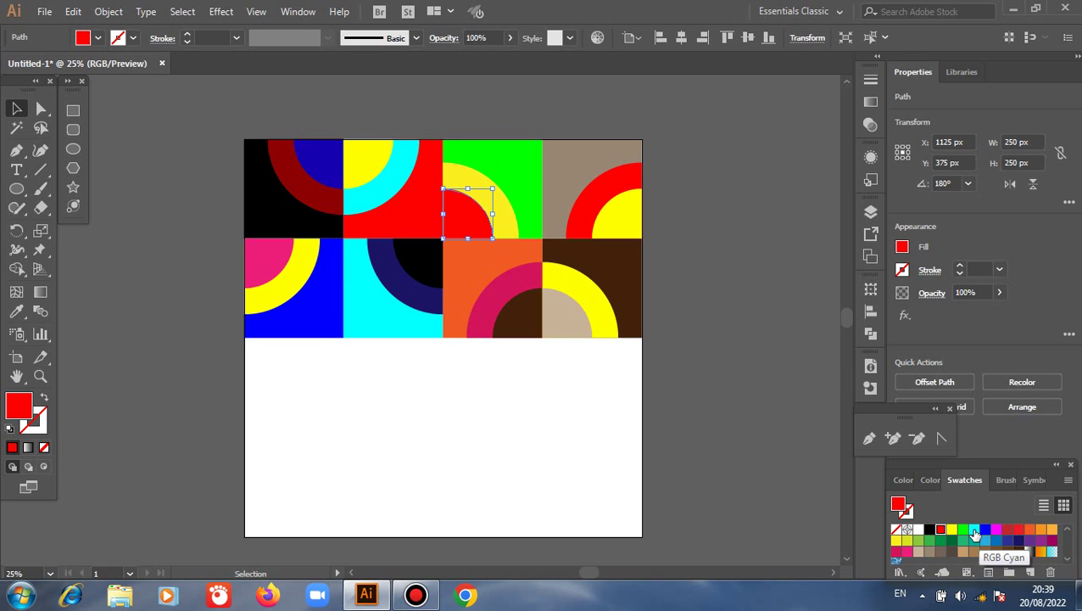
{"action": "left_click", "coordinate": [974, 531]}
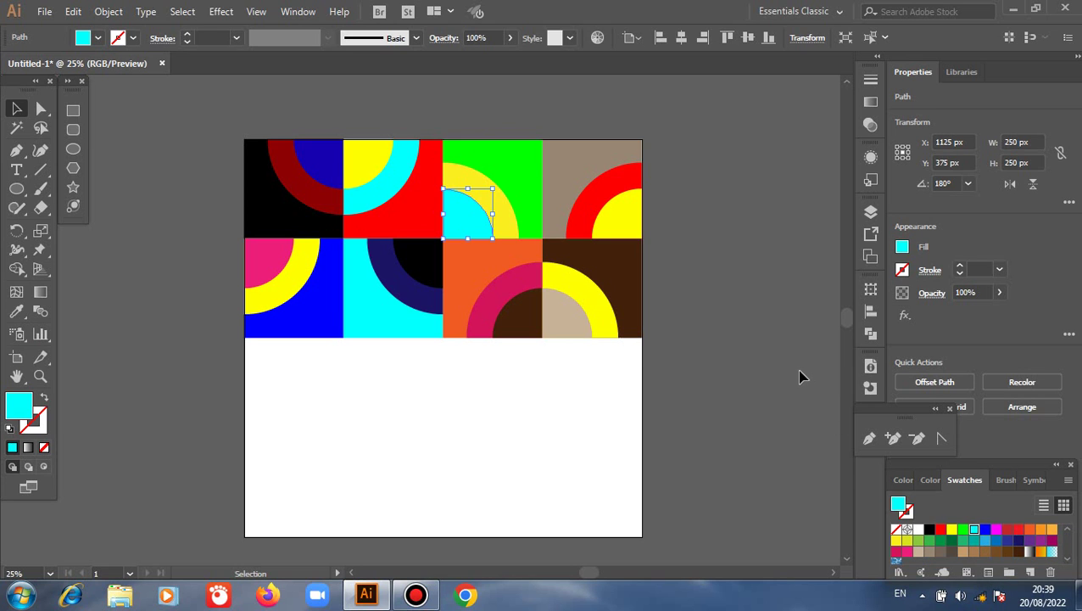
Duplicate both rows of tiles directly below the originals to fill the lower half of the artboard.
{"action": "left_click", "coordinate": [756, 363]}
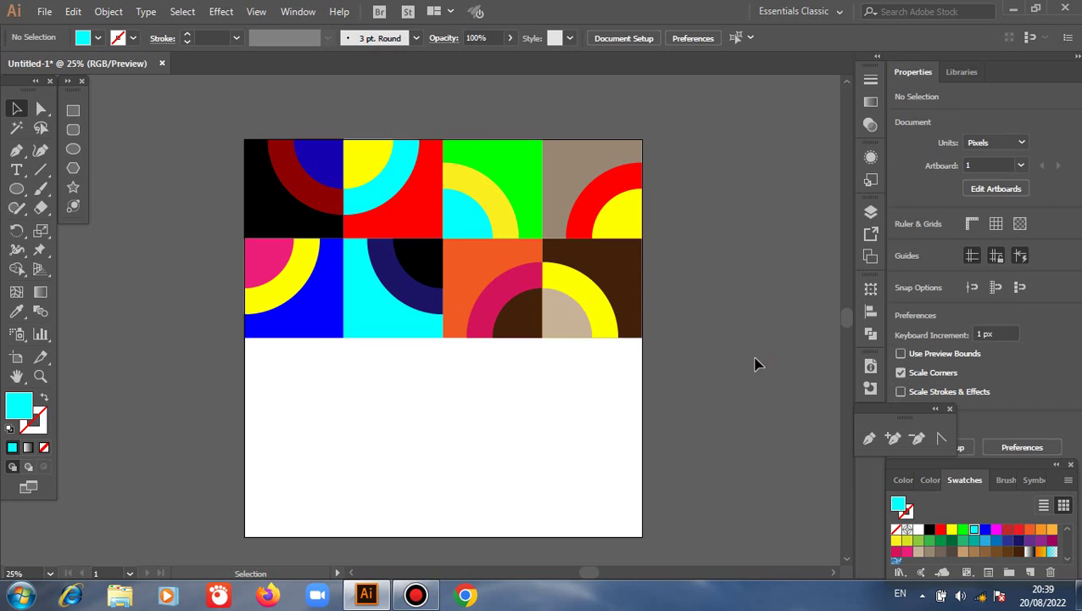
{"action": "left_click_drag", "start_coordinate": [146, 133], "coordinate": [673, 355]}
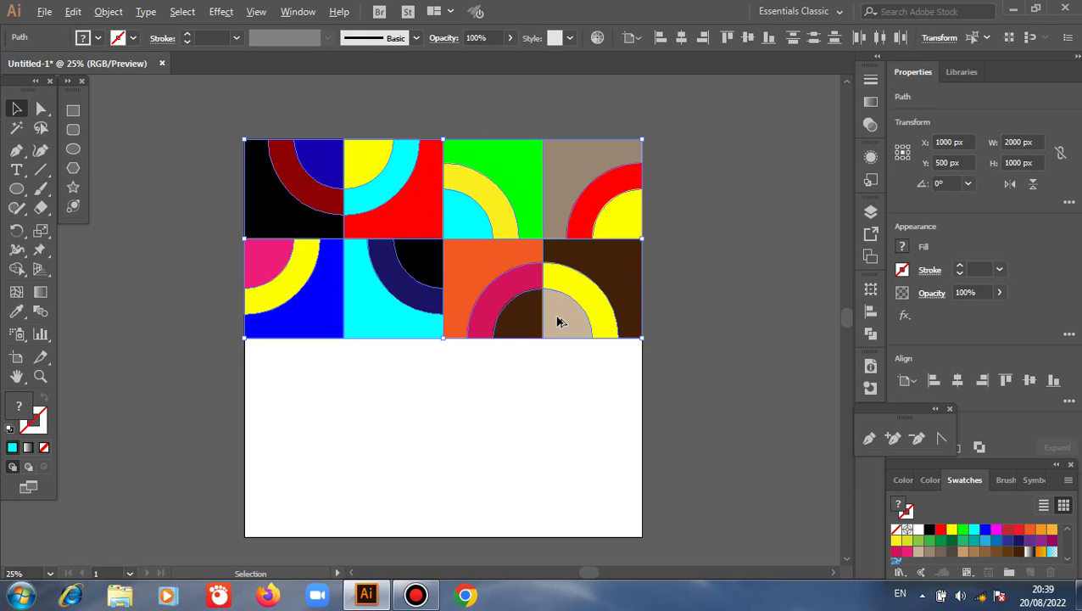
{"action": "left_click_drag", "start_coordinate": [546, 340], "coordinate": [600, 521]}
Reflect the duplicated lower two rows of tiles across the horizontal axis and deselect them.
{"action": "right_click", "coordinate": [684, 345]}
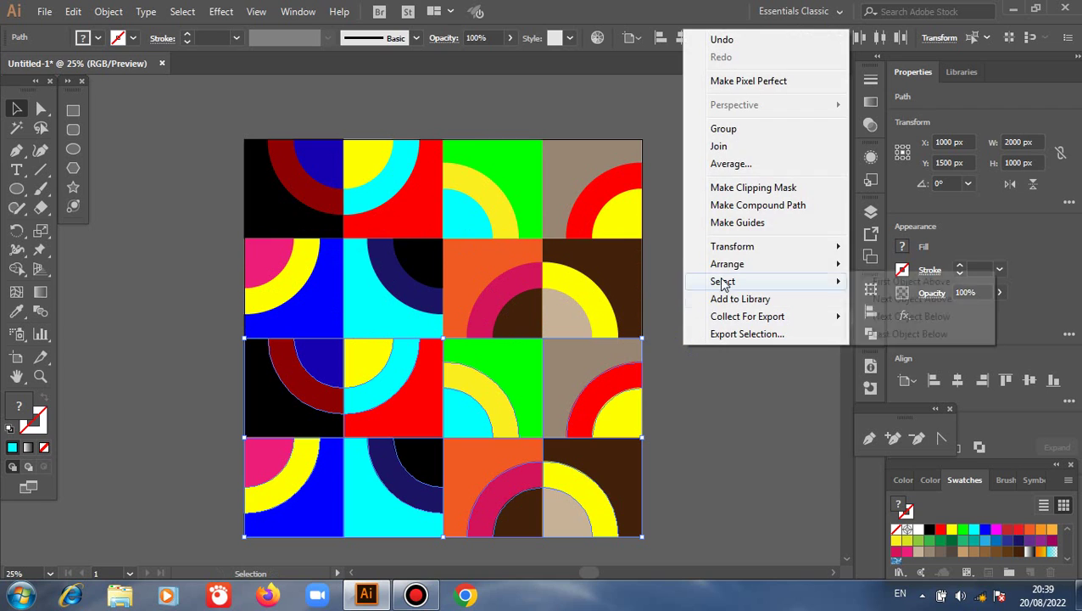
{"action": "mouse_move", "coordinate": [825, 267]}
{"action": "mouse_move", "coordinate": [819, 246]}
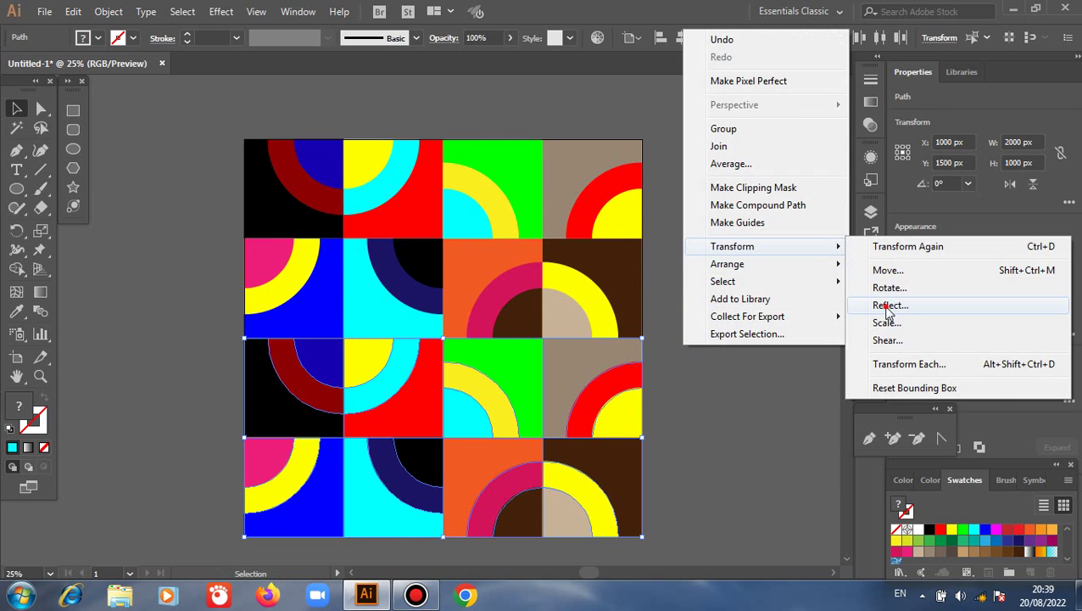
{"action": "left_click", "coordinate": [888, 307]}
{"action": "left_click", "coordinate": [948, 442]}
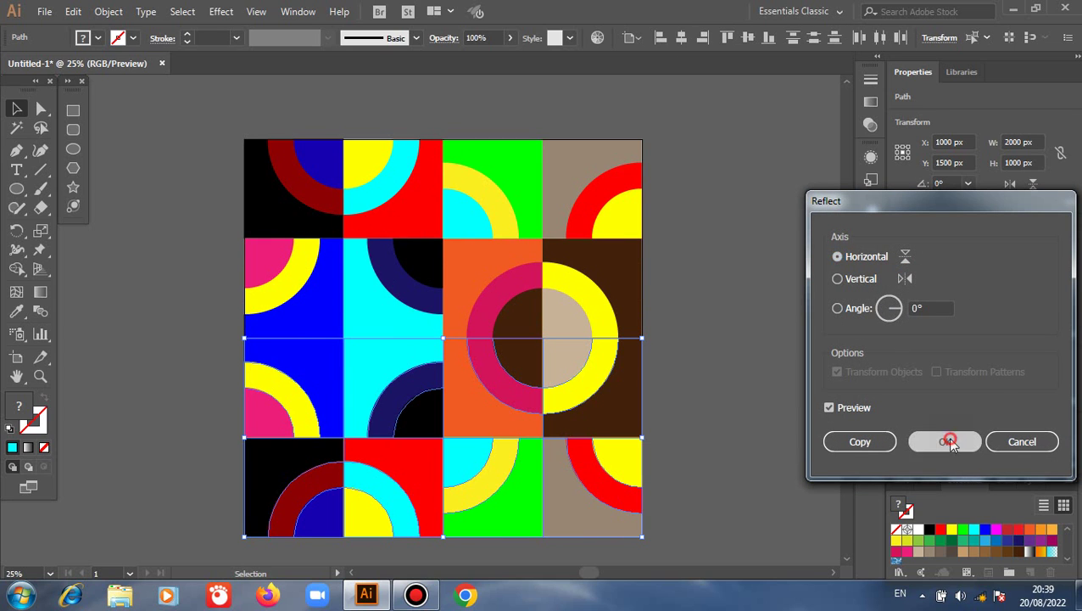
{"action": "left_click", "coordinate": [732, 381]}
Recolour the third row's first tile with a black background, orange ring and light orange (R=251 G=176 B=59) inner quarter circle.
{"action": "scroll", "coordinate": [732, 381], "scroll_direction": "down", "scroll_amount": 2}
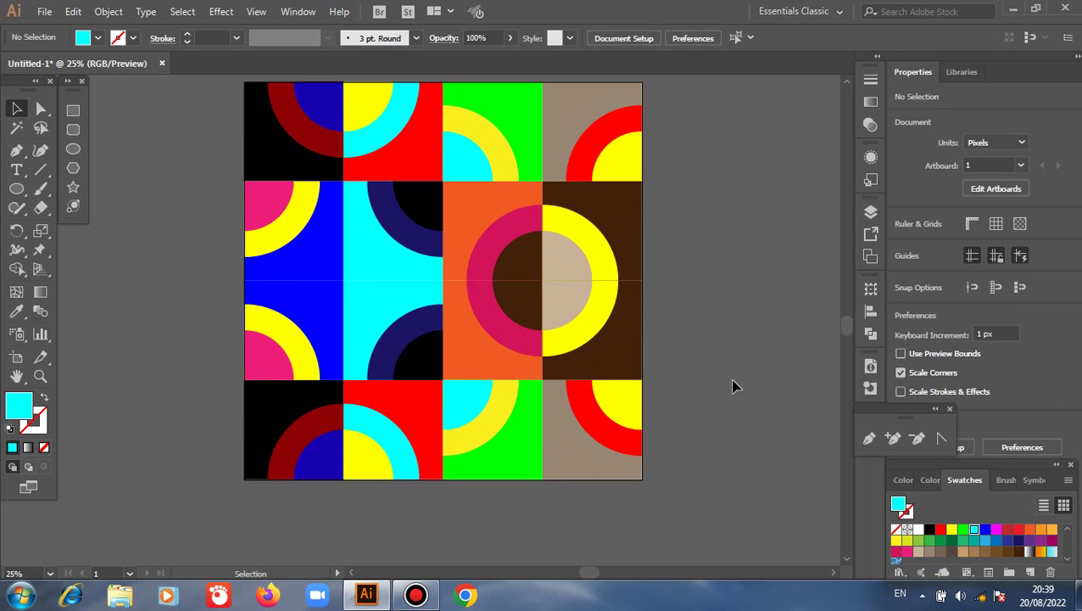
{"action": "left_click", "coordinate": [301, 307]}
{"action": "left_click", "coordinate": [929, 528]}
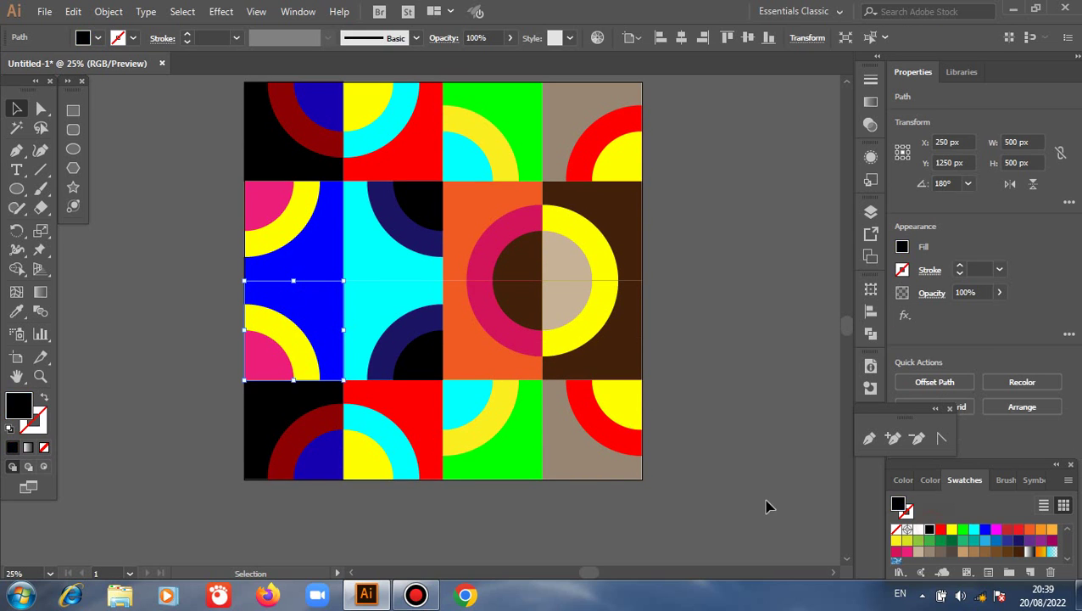
{"action": "left_click", "coordinate": [301, 360]}
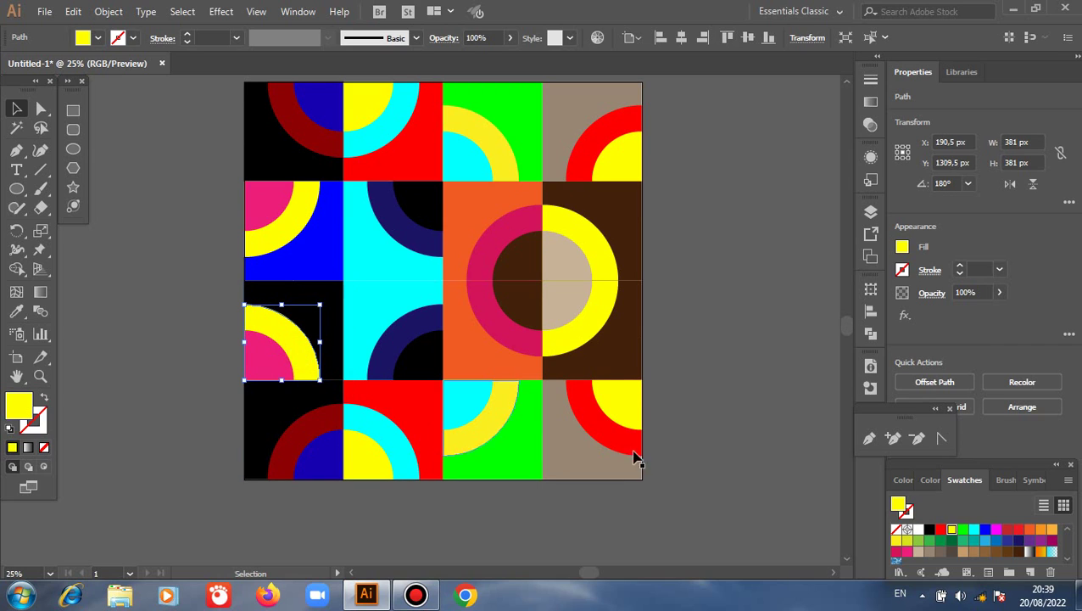
{"action": "left_click", "coordinate": [1030, 531]}
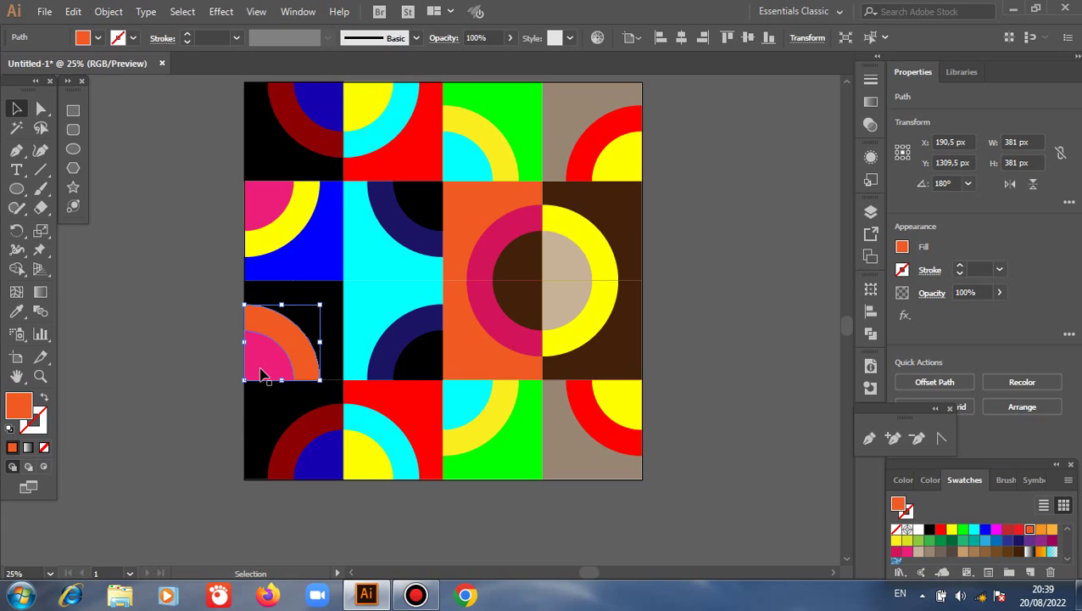
{"action": "left_click", "coordinate": [262, 374]}
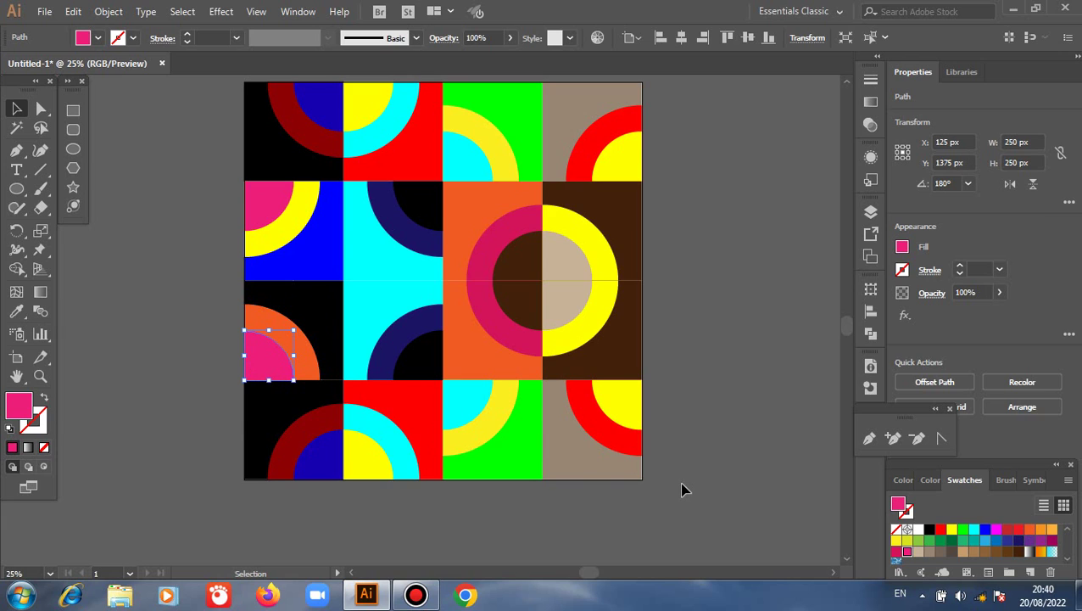
{"action": "left_click", "coordinate": [1053, 530]}
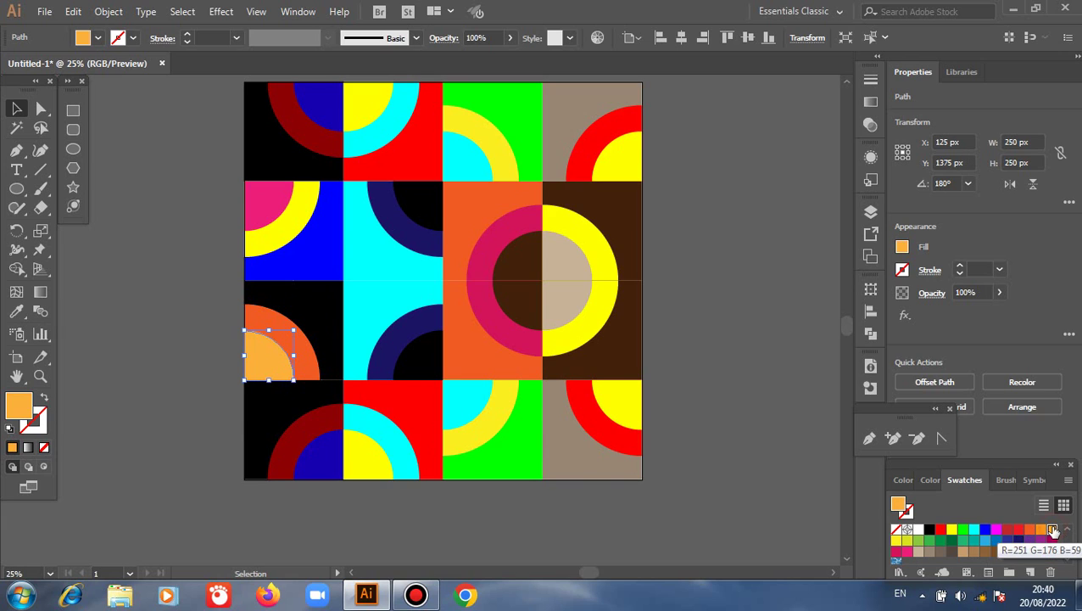
Recolour the third row's second tile with a blue background, cyan ring and red inner quarter circle.
{"action": "left_click", "coordinate": [365, 327]}
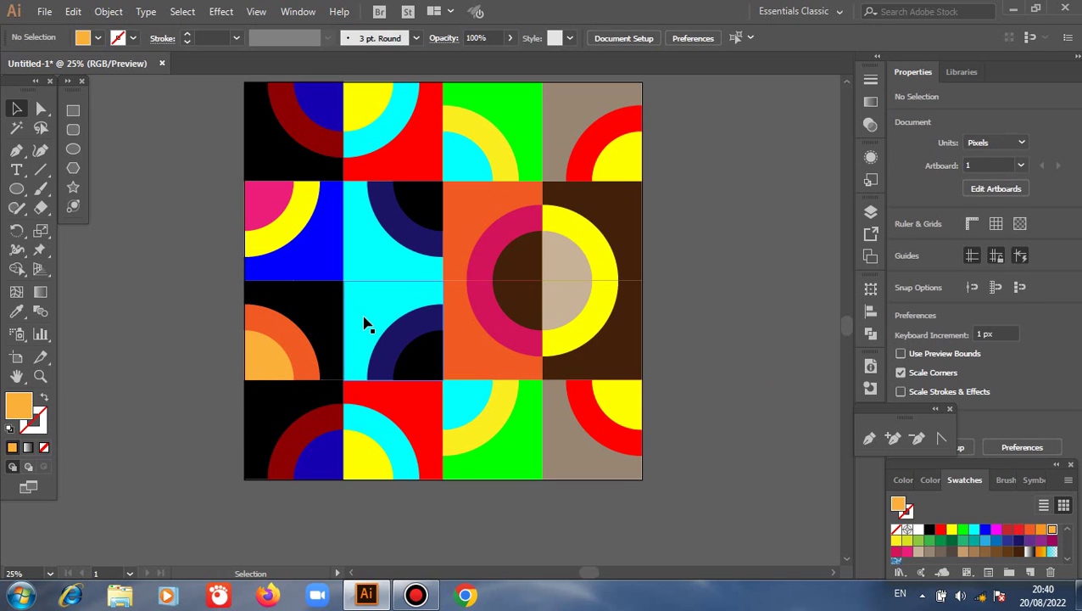
{"action": "left_click", "coordinate": [364, 328]}
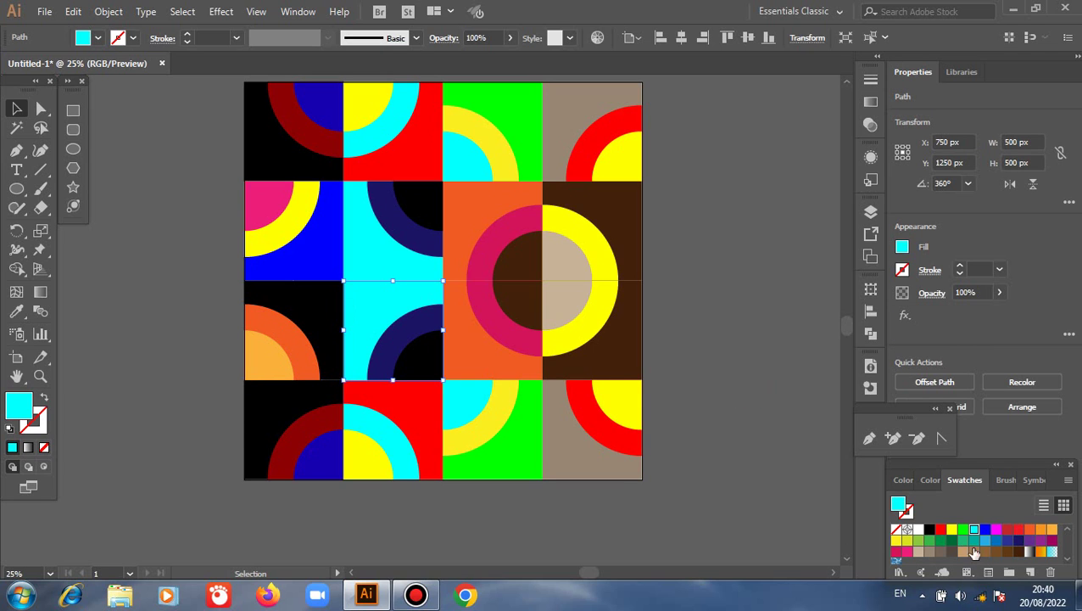
{"action": "left_click", "coordinate": [985, 530]}
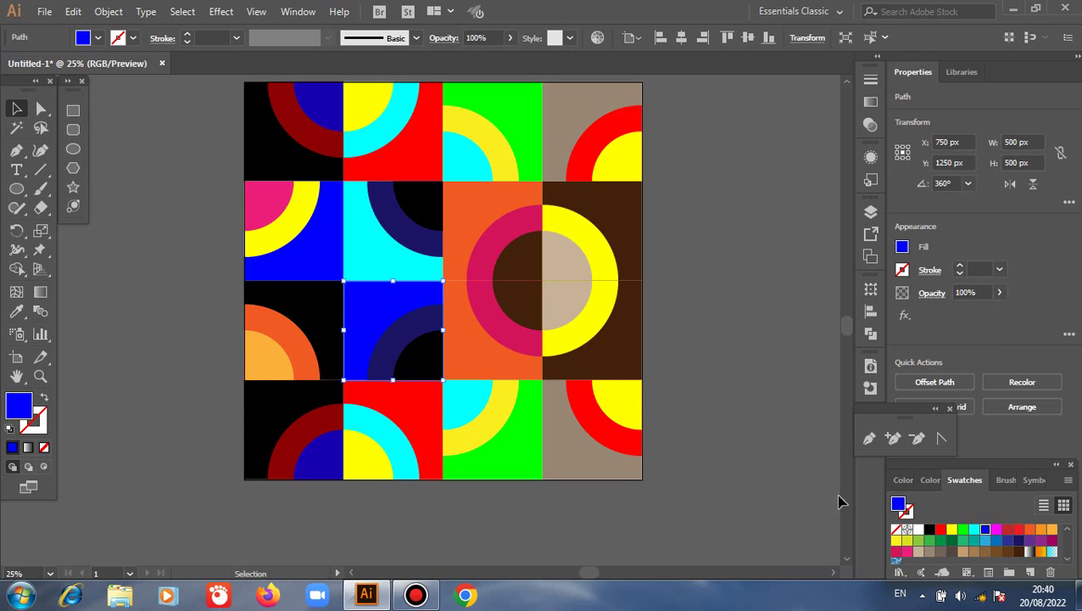
{"action": "left_click", "coordinate": [389, 351]}
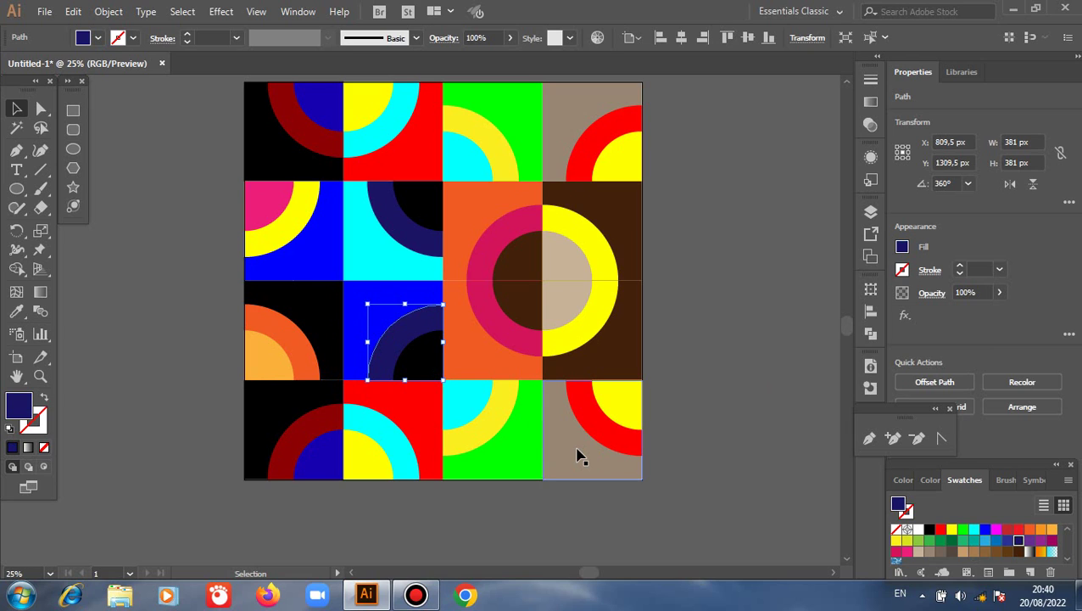
{"action": "left_click", "coordinate": [974, 528]}
{"action": "left_click", "coordinate": [416, 357]}
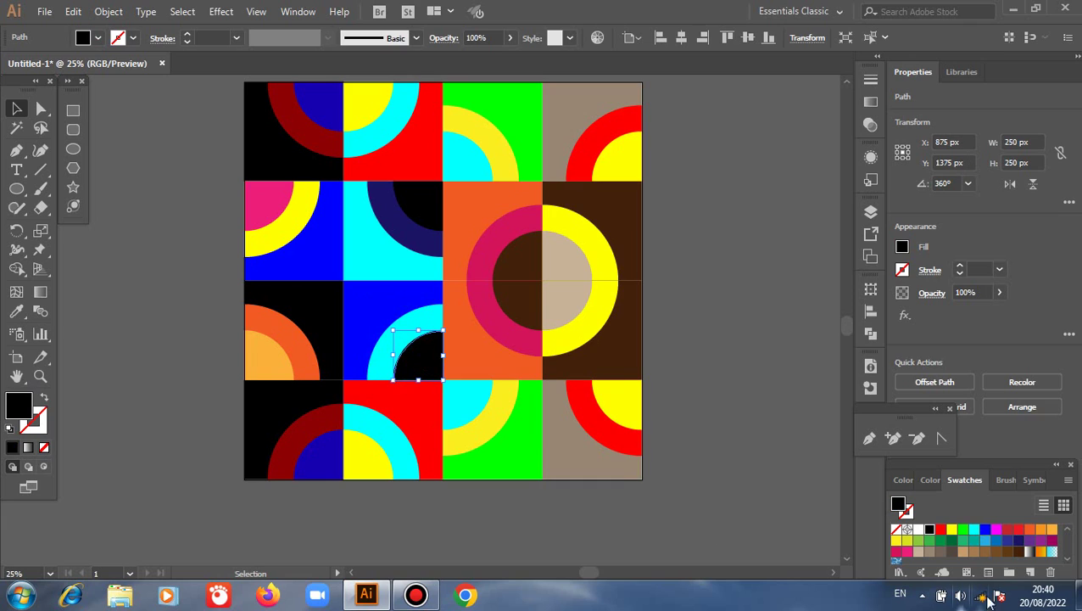
{"action": "left_click", "coordinate": [941, 529]}
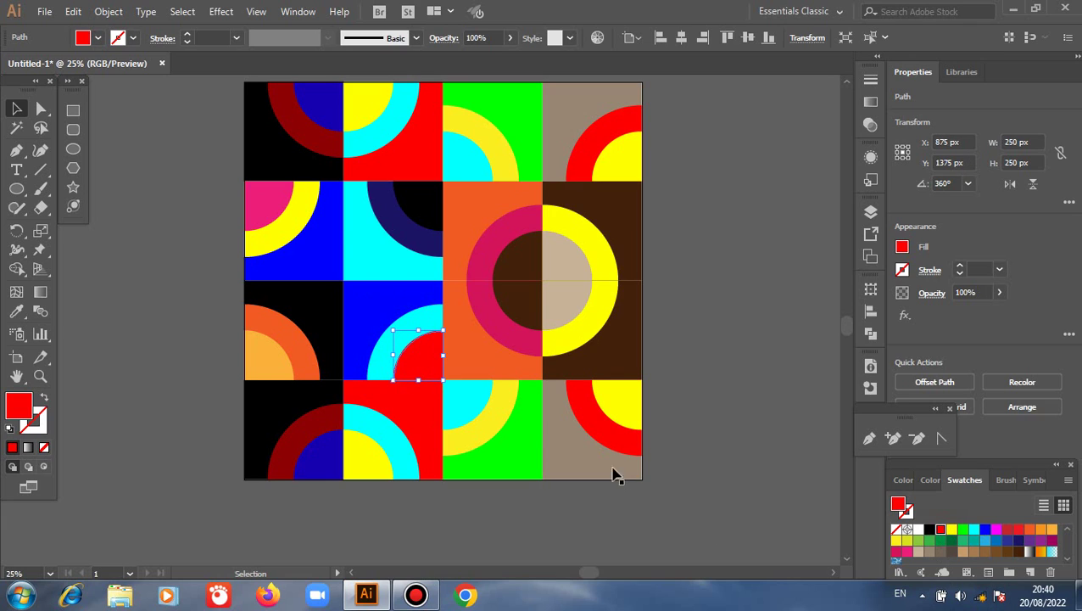
Recolour the third row's third tile with a dark navy background, red ring and light blue inner quarter circle.
{"action": "left_click", "coordinate": [485, 367]}
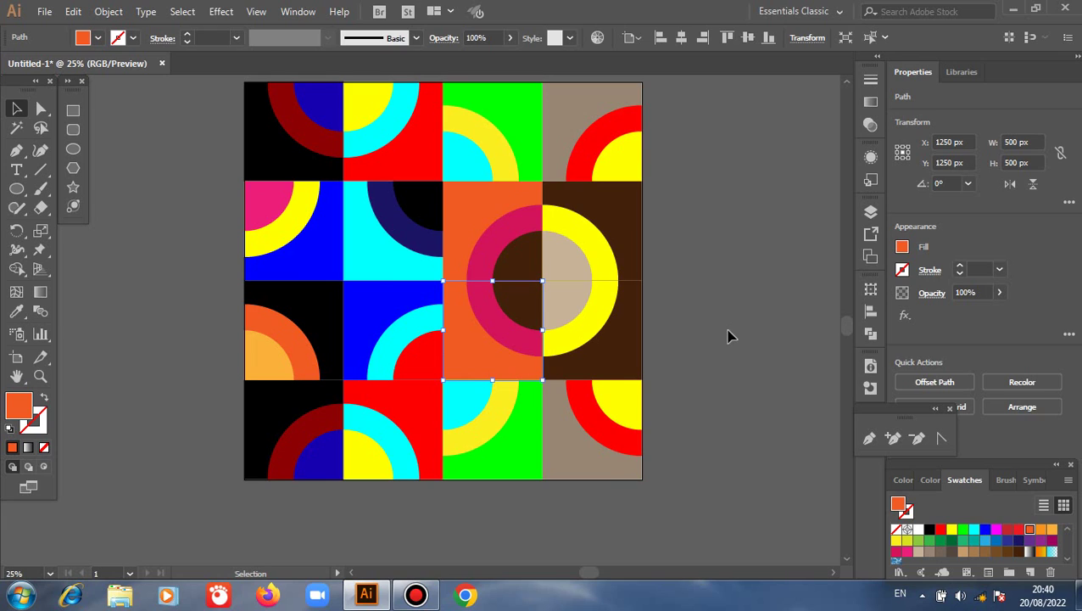
{"action": "left_click", "coordinate": [974, 531]}
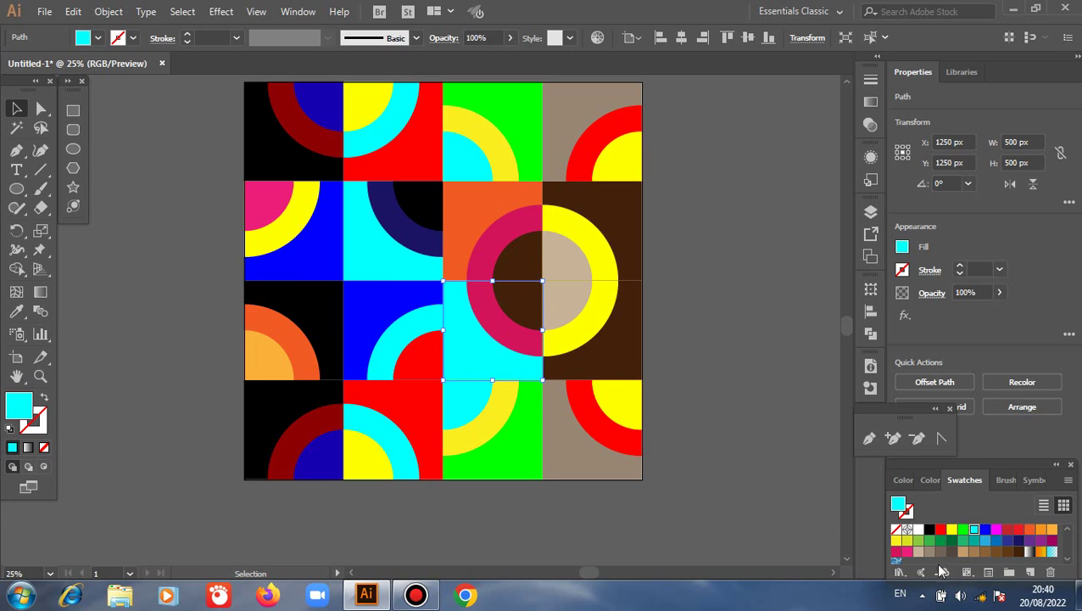
{"action": "left_click", "coordinate": [1009, 541]}
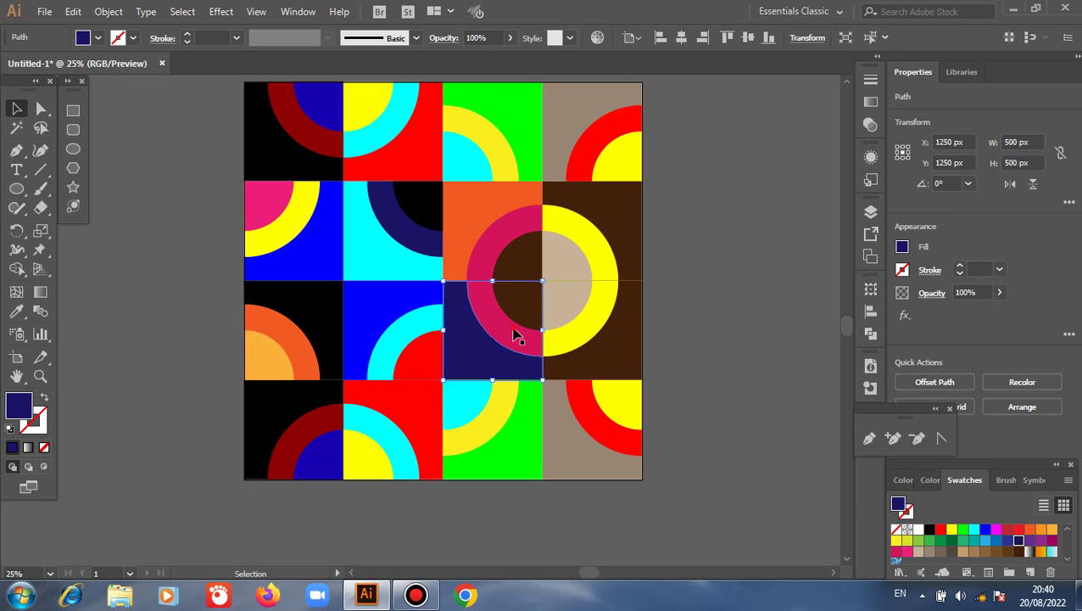
{"action": "left_click", "coordinate": [514, 333]}
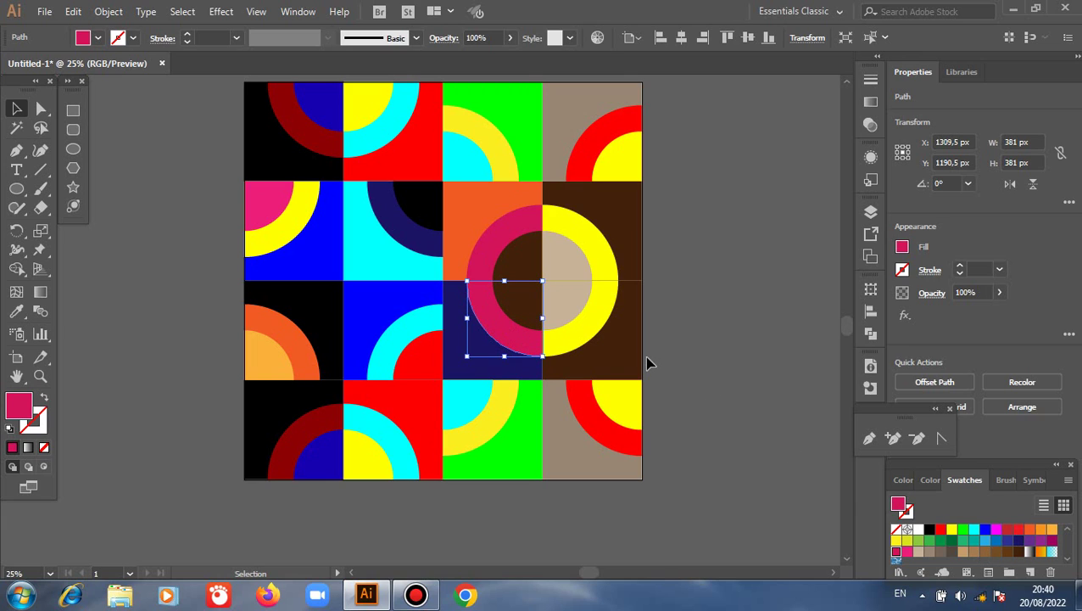
{"action": "left_click", "coordinate": [941, 530]}
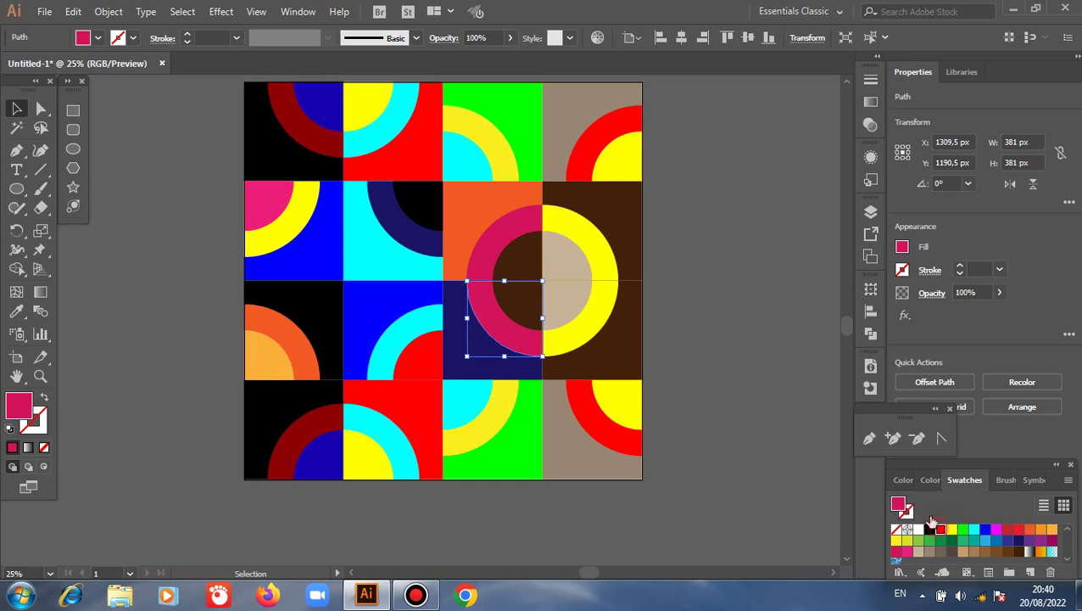
{"action": "left_click", "coordinate": [527, 314]}
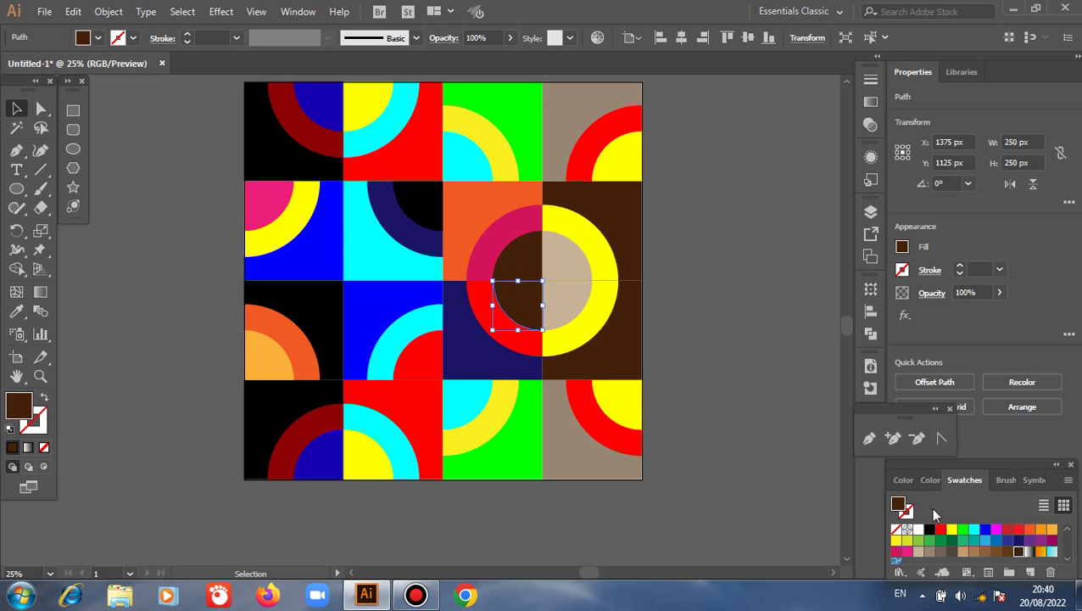
{"action": "left_click", "coordinate": [985, 541]}
Recolour the third row's fourth tile with a dark brown inner quarter circle, medium blue ring and black background.
{"action": "left_click", "coordinate": [570, 312]}
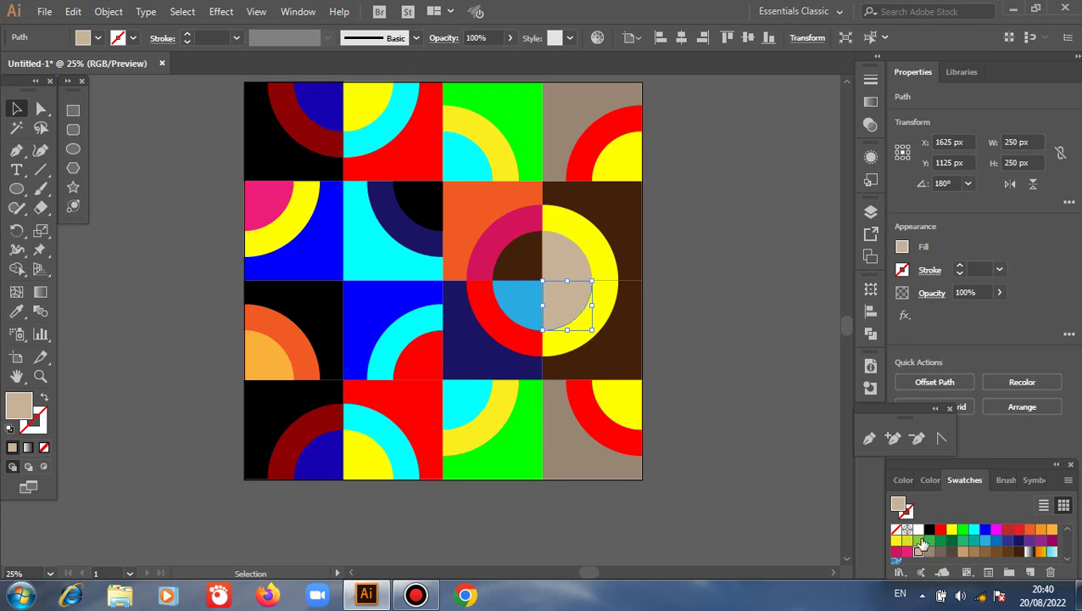
{"action": "left_click", "coordinate": [1018, 552]}
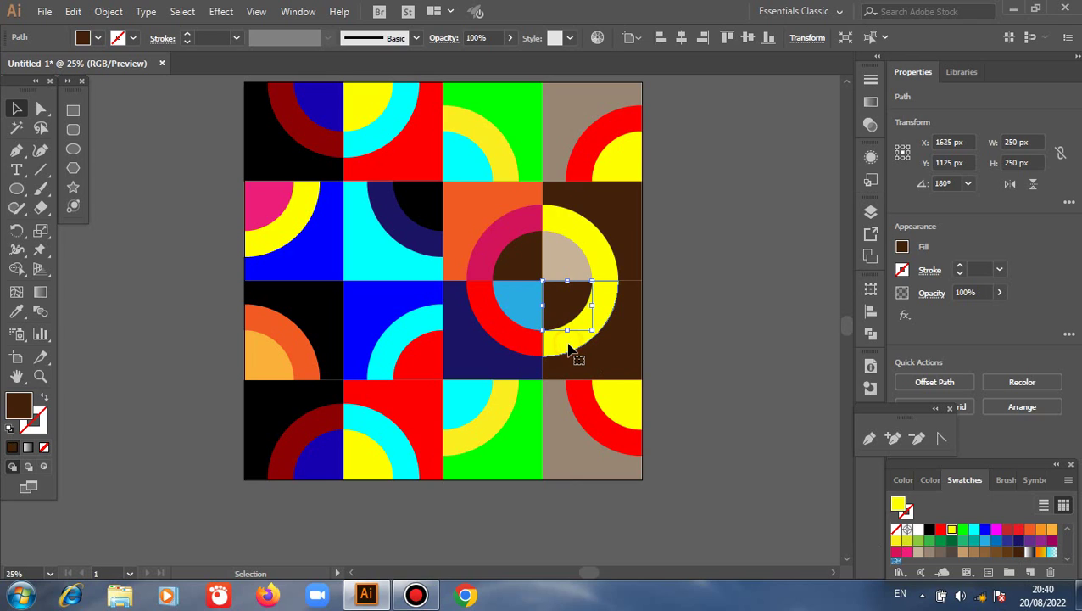
{"action": "left_click", "coordinate": [573, 351]}
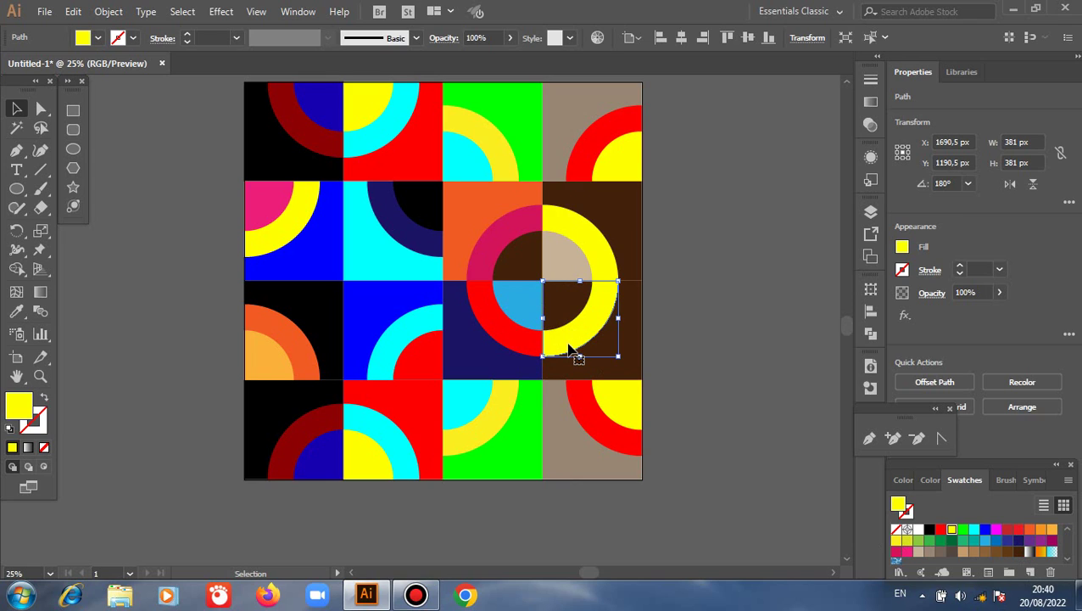
{"action": "left_click", "coordinate": [996, 540]}
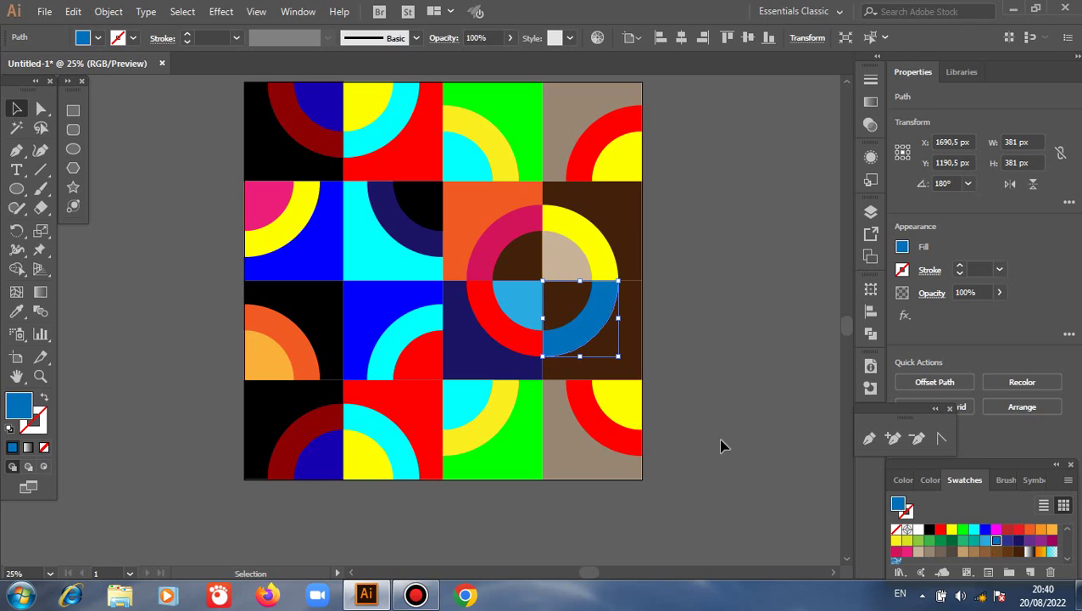
{"action": "left_click", "coordinate": [635, 367]}
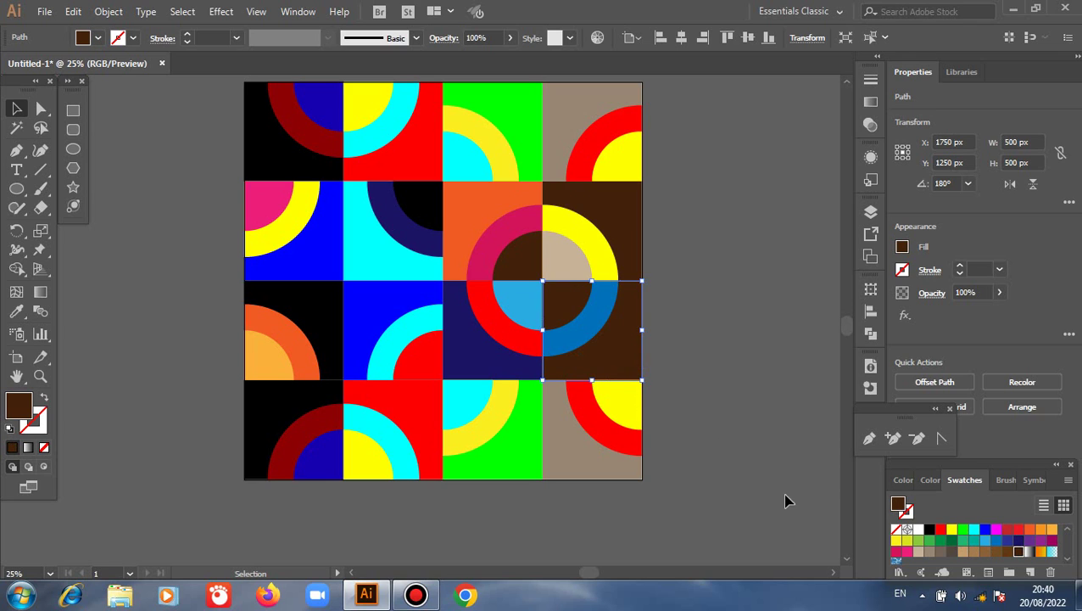
{"action": "left_click", "coordinate": [929, 529]}
{"action": "left_click", "coordinate": [49, 526]}
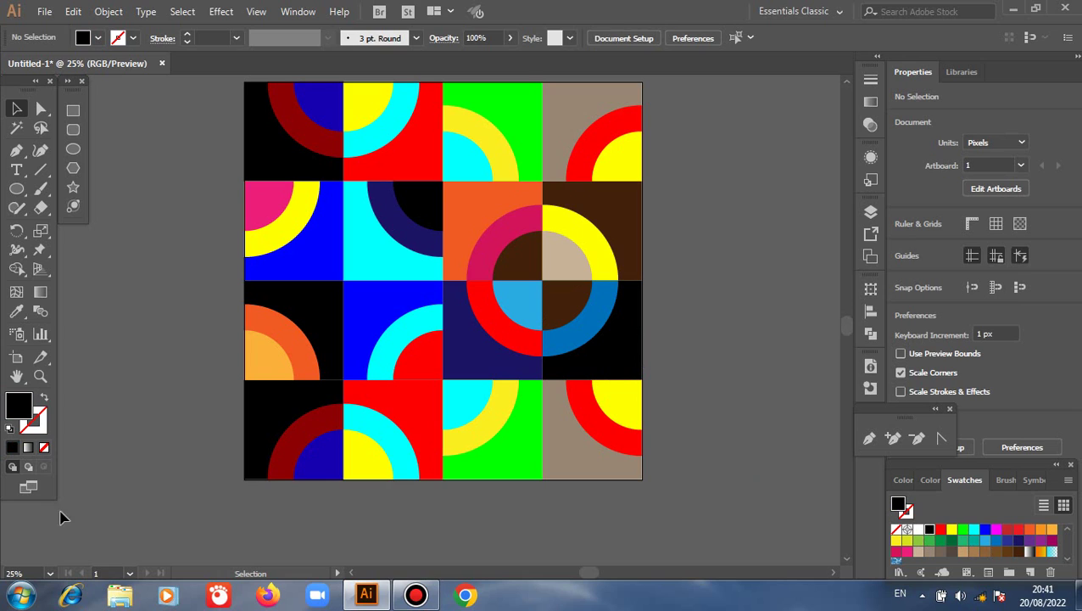
Recolour the bottom row's second tile with a dark green background, black ring and bright red inner quarter circle.
{"action": "left_click", "coordinate": [421, 420]}
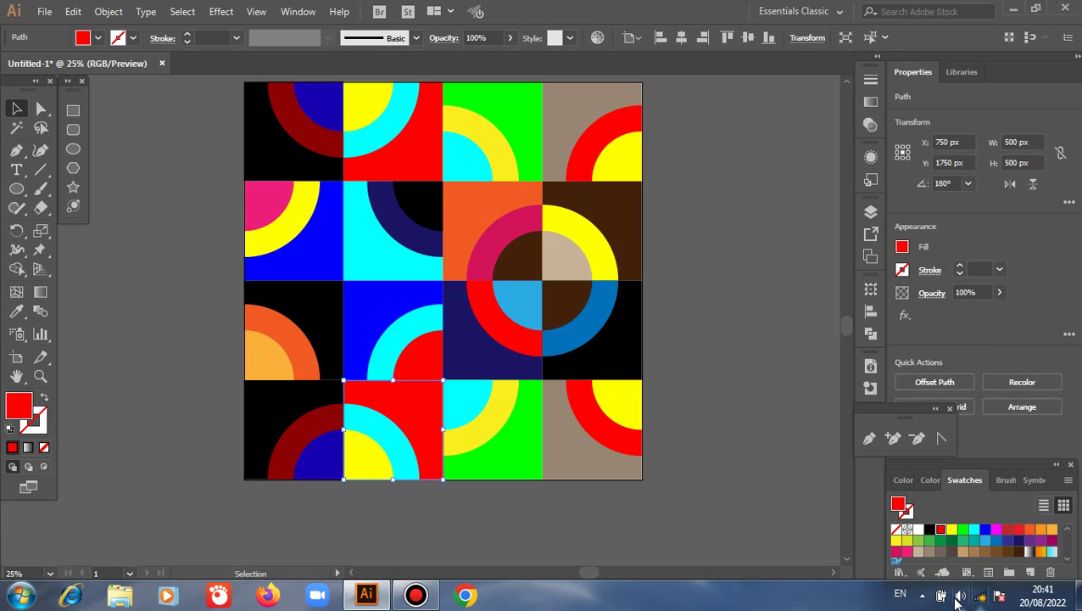
{"action": "left_click", "coordinate": [952, 540]}
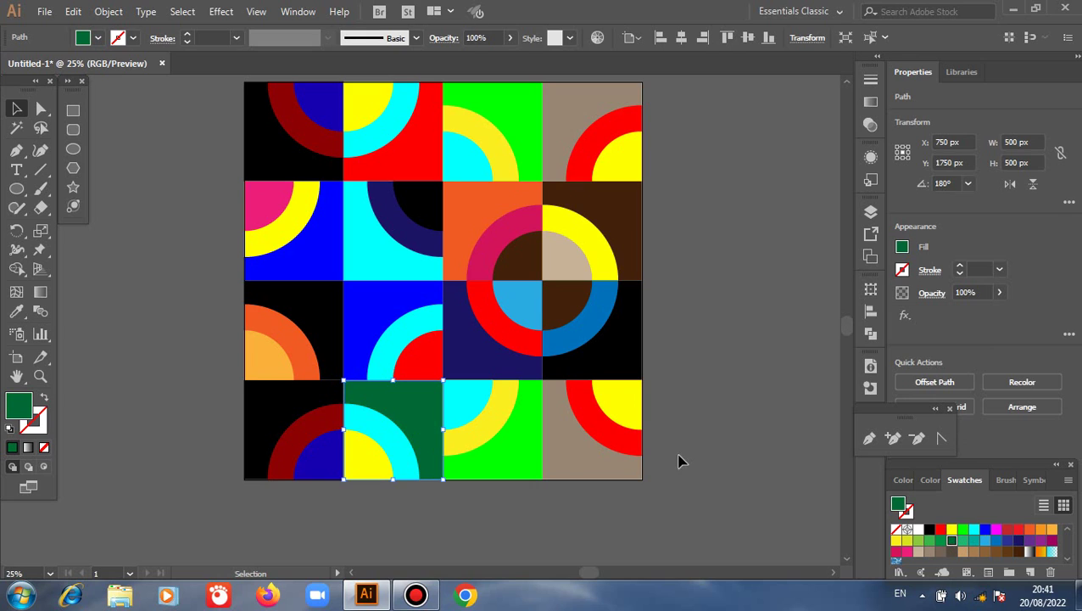
{"action": "left_click", "coordinate": [374, 440]}
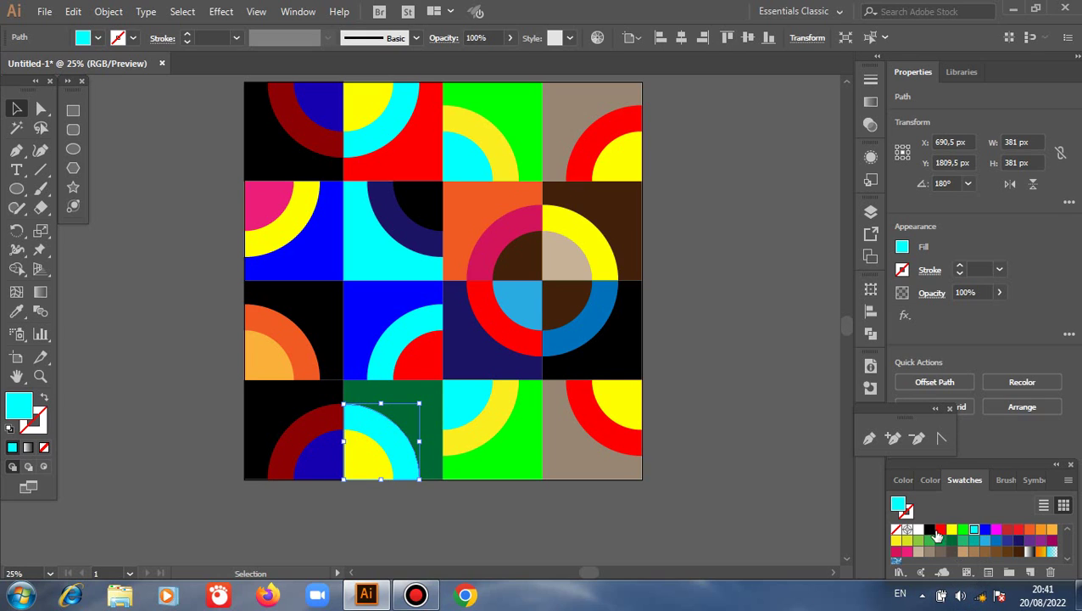
{"action": "left_click", "coordinate": [929, 529]}
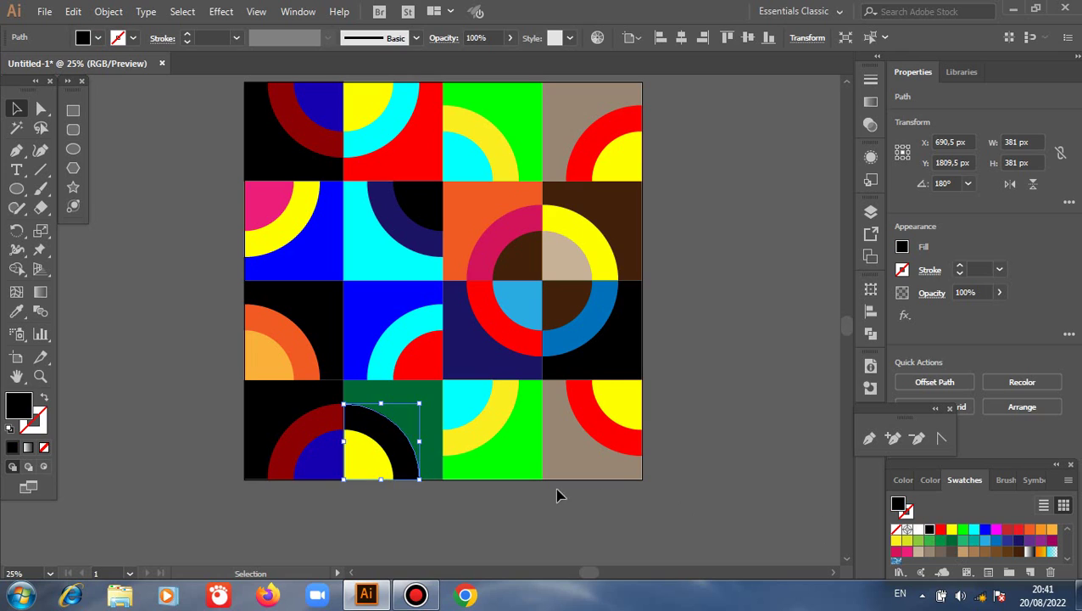
{"action": "left_click", "coordinate": [364, 453]}
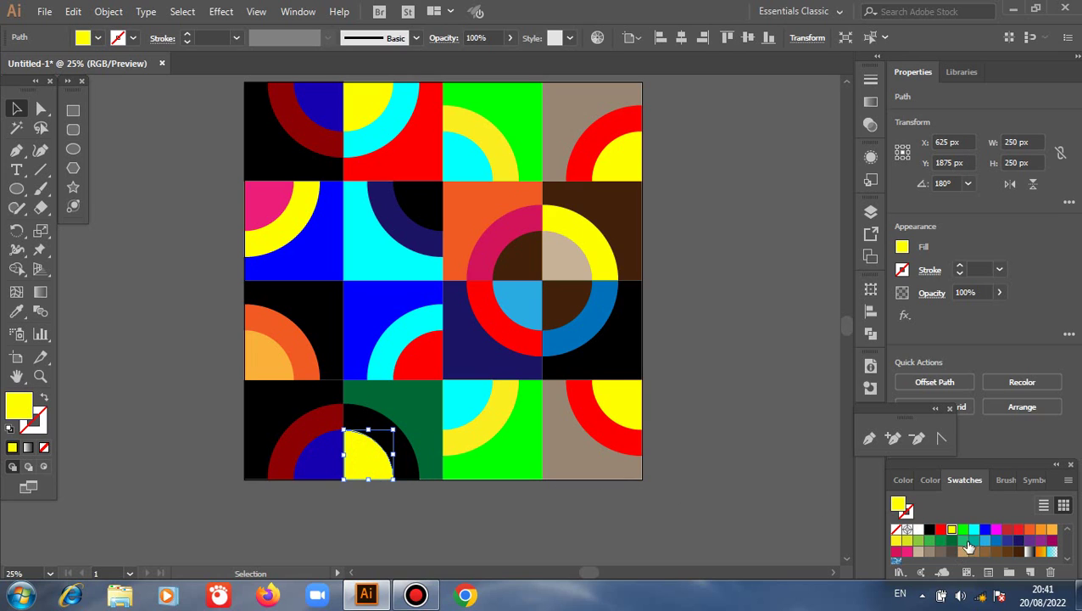
{"action": "left_click", "coordinate": [1019, 529]}
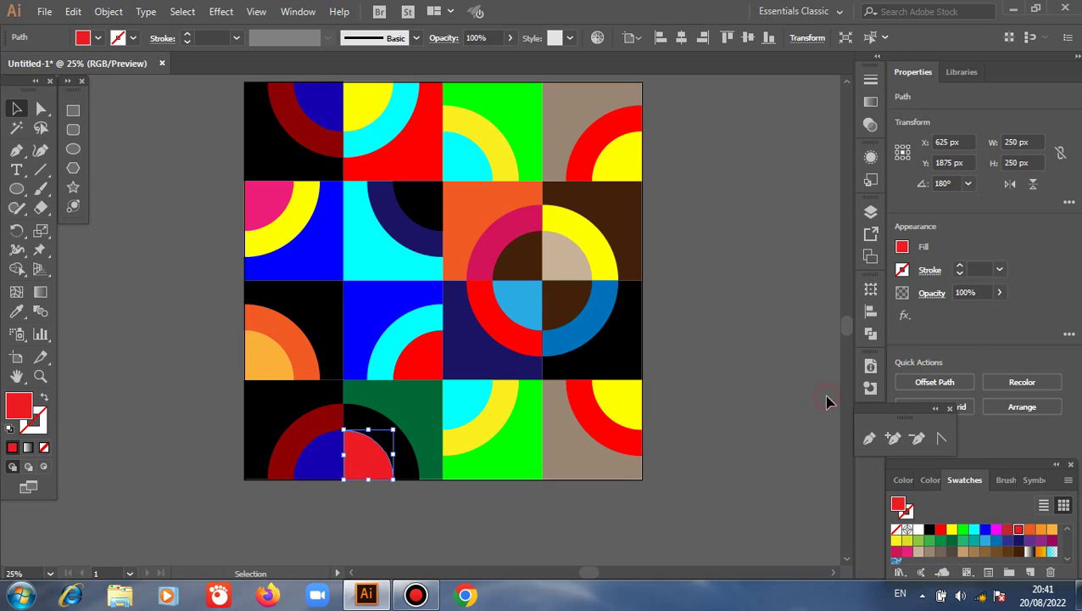
Recolour the bottom row's third tile with a dark magenta background and a pink inner quarter circle.
{"action": "left_click", "coordinate": [830, 402]}
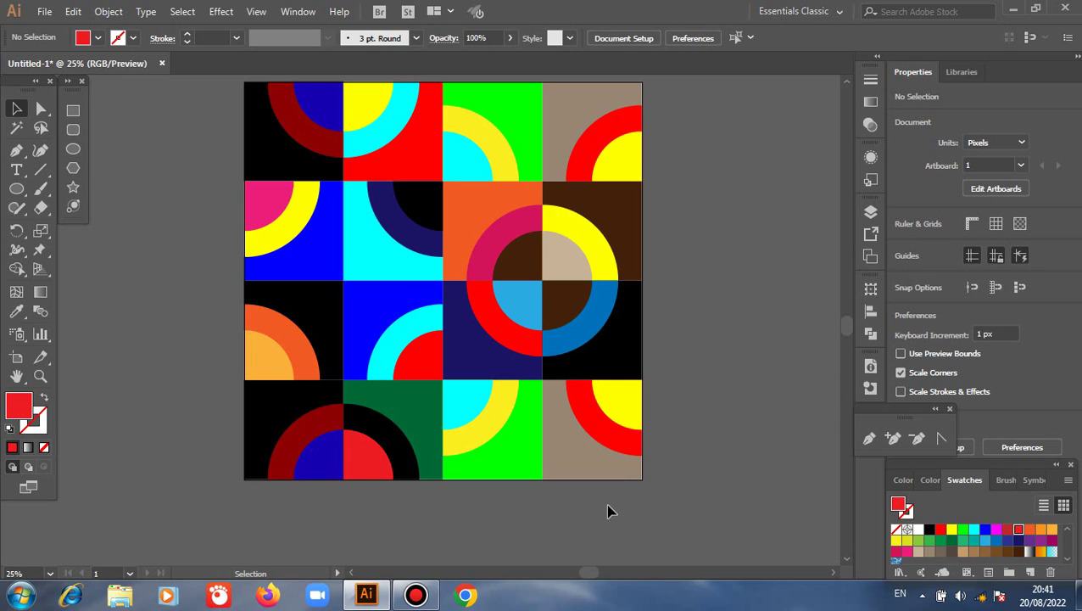
{"action": "left_click", "coordinate": [509, 466]}
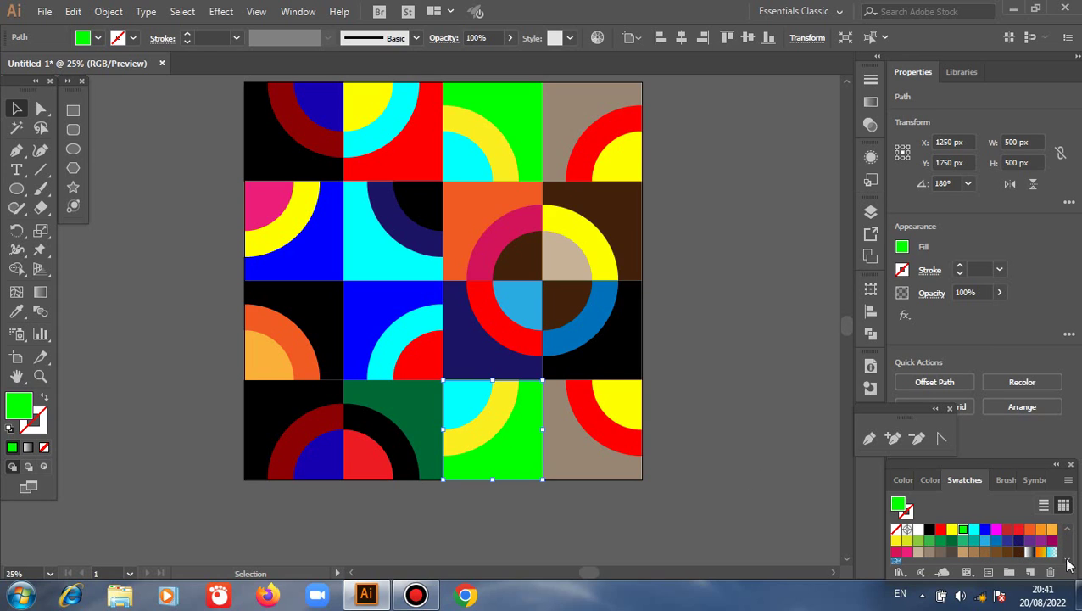
{"action": "left_click_drag", "start_coordinate": [1052, 539], "coordinate": [484, 458]}
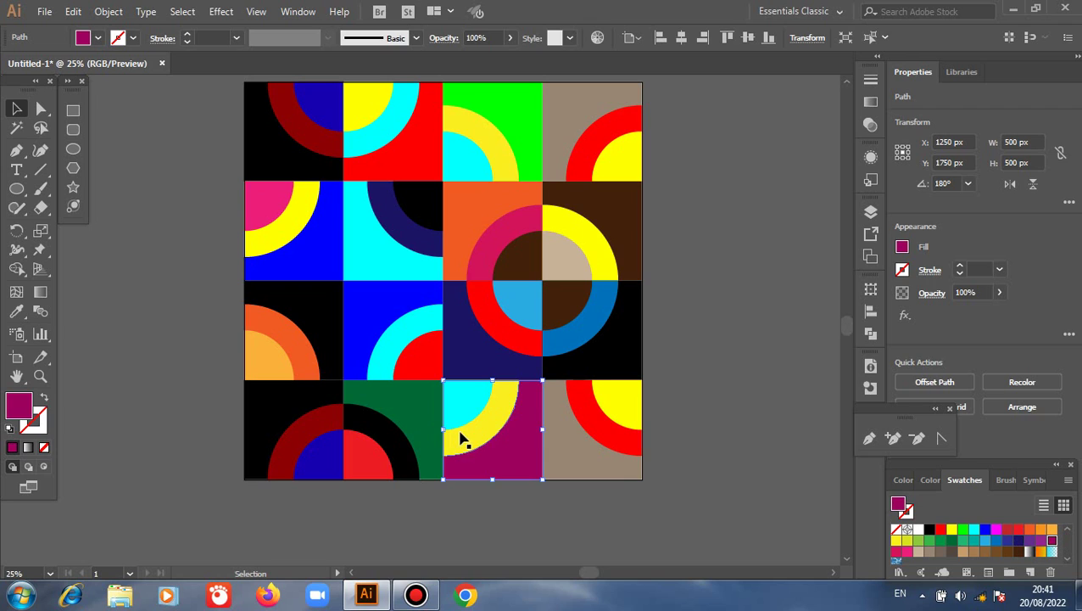
{"action": "left_click", "coordinate": [471, 415]}
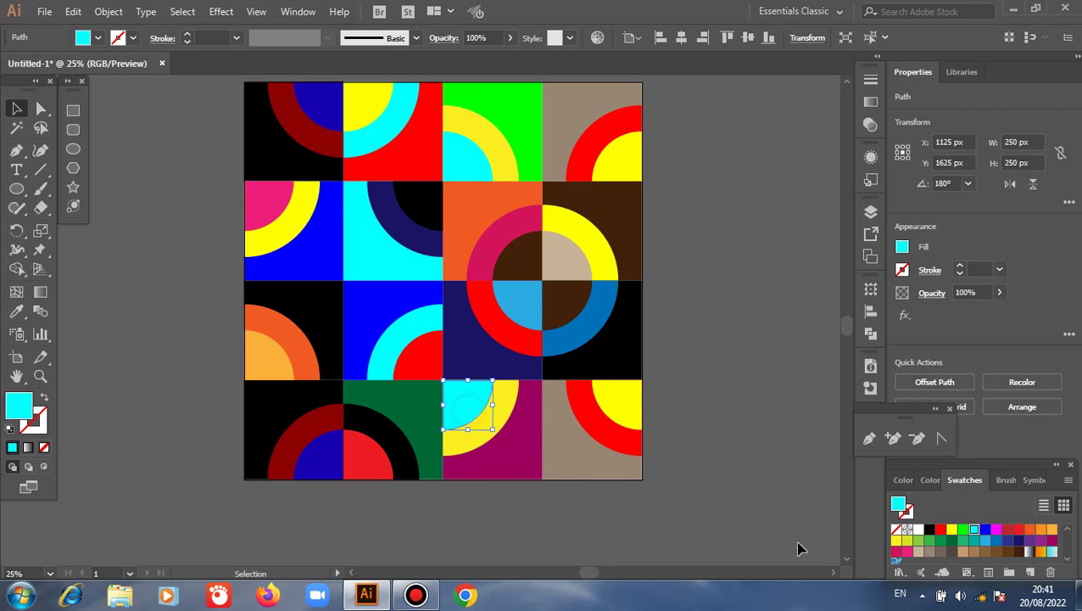
{"action": "left_click", "coordinate": [907, 551]}
{"action": "left_click", "coordinate": [724, 461]}
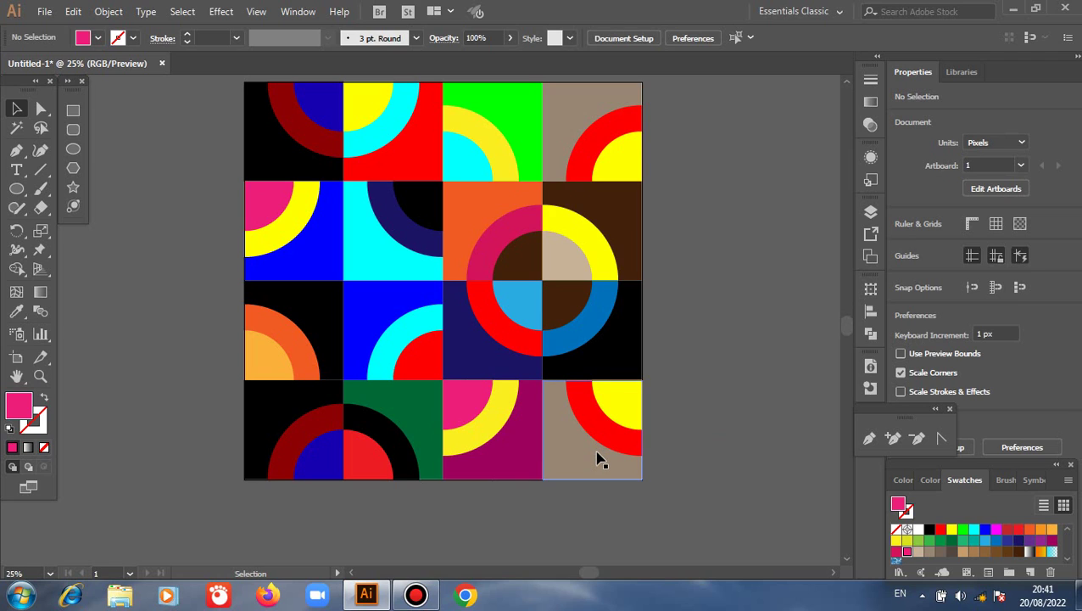
Recolour the bottom row's first tile with a dark brown background, red ring and yellow inner quarter circle.
{"action": "left_click", "coordinate": [263, 429]}
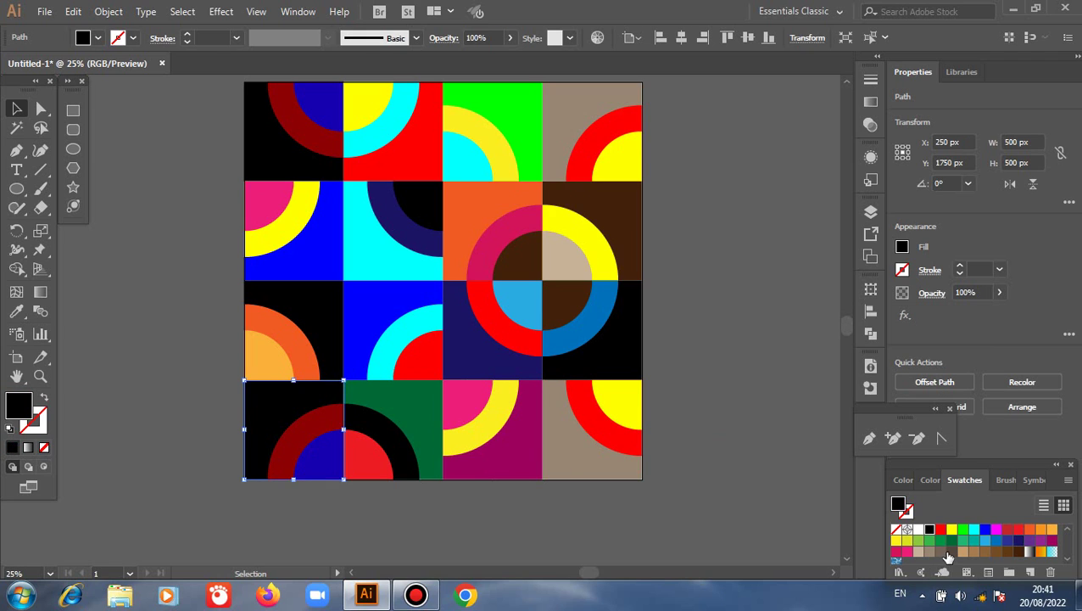
{"action": "scroll", "coordinate": [944, 552], "scroll_direction": "down", "scroll_amount": 2}
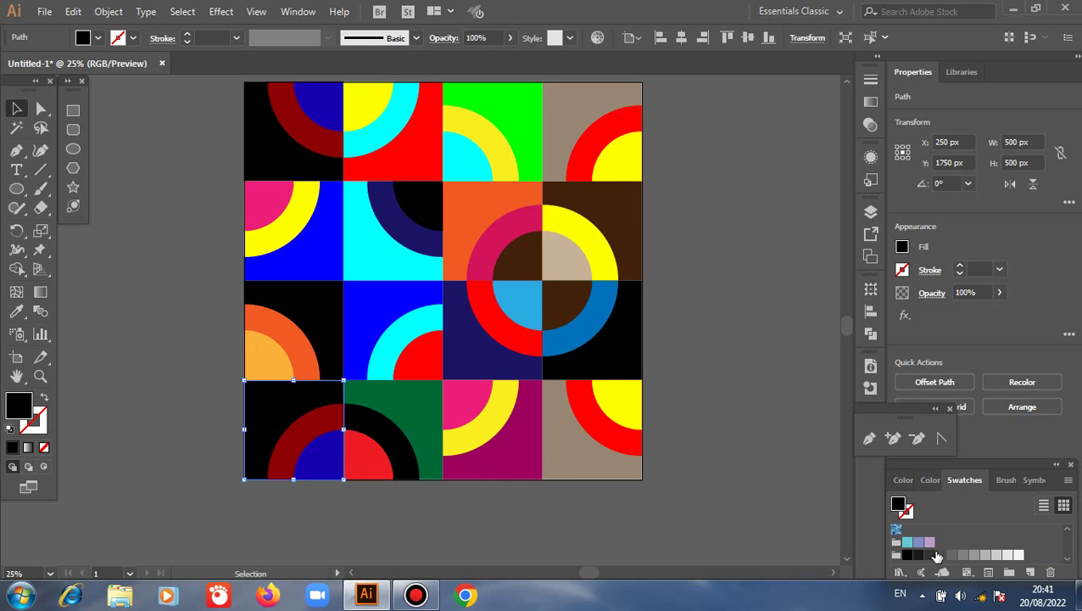
{"action": "scroll", "coordinate": [948, 555], "scroll_direction": "up", "scroll_amount": 2}
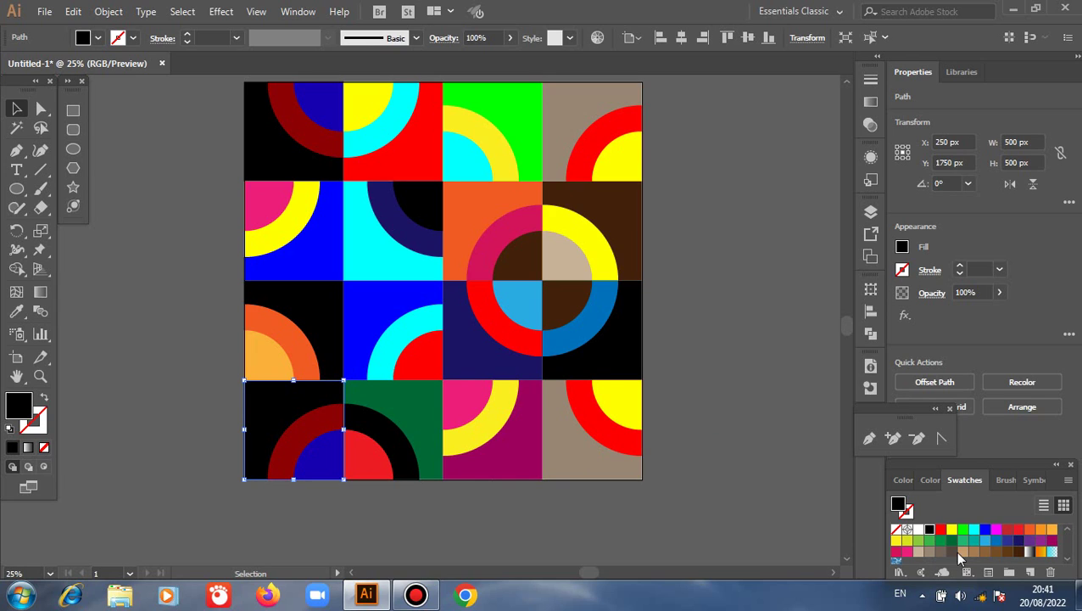
{"action": "left_click", "coordinate": [1020, 552]}
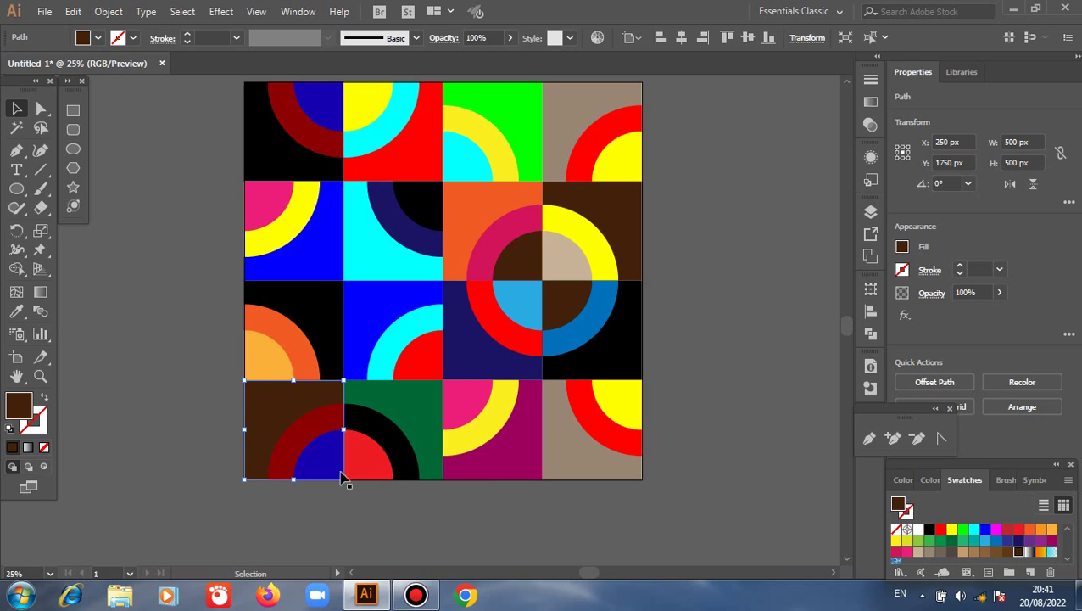
{"action": "left_click", "coordinate": [300, 441]}
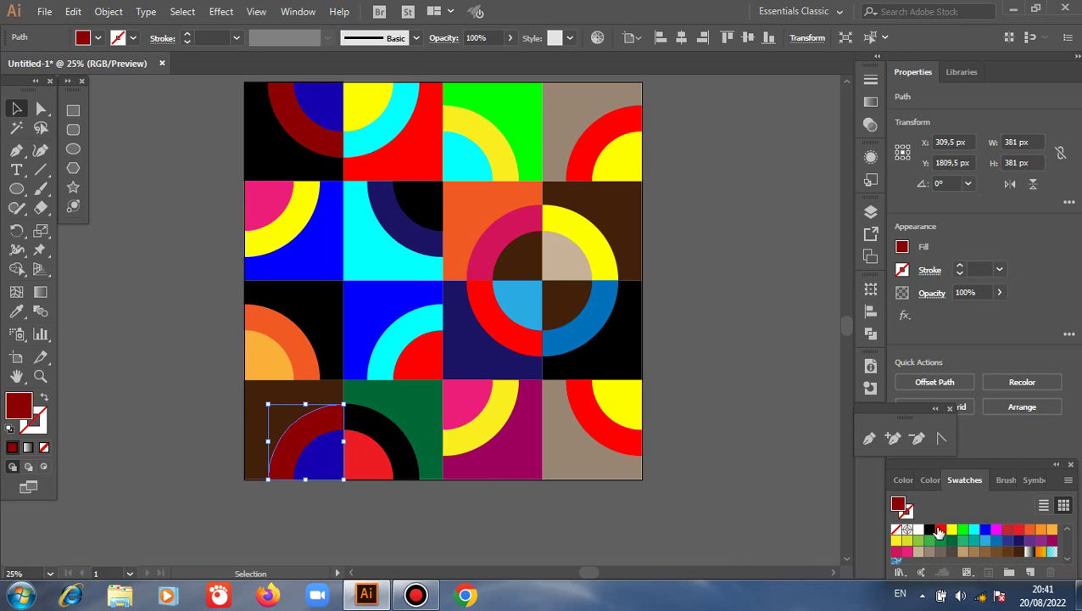
{"action": "left_click", "coordinate": [940, 529]}
{"action": "left_click", "coordinate": [311, 462]}
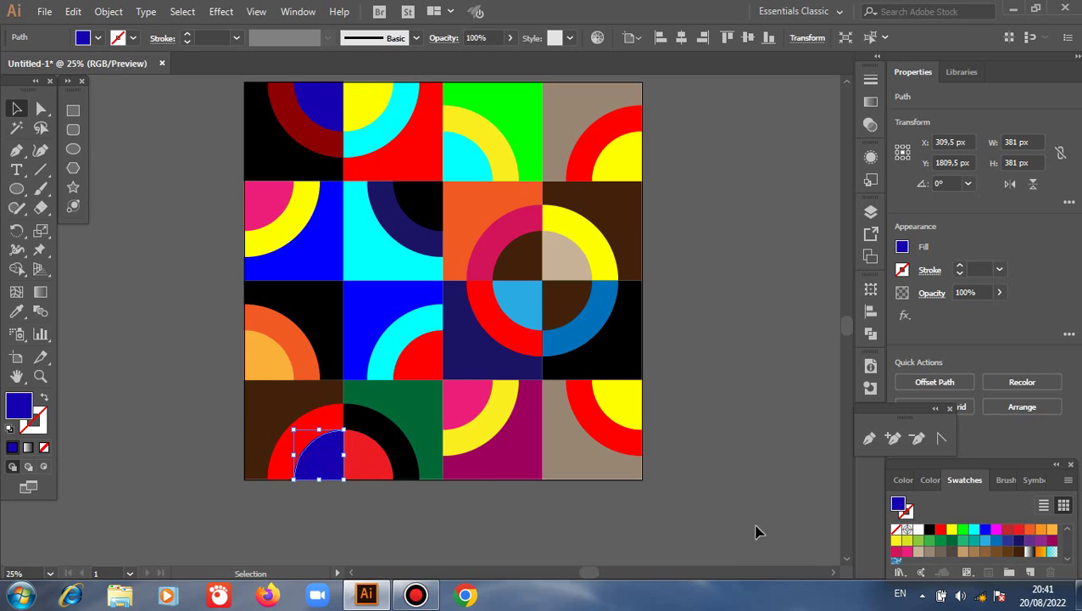
{"action": "left_click", "coordinate": [952, 529]}
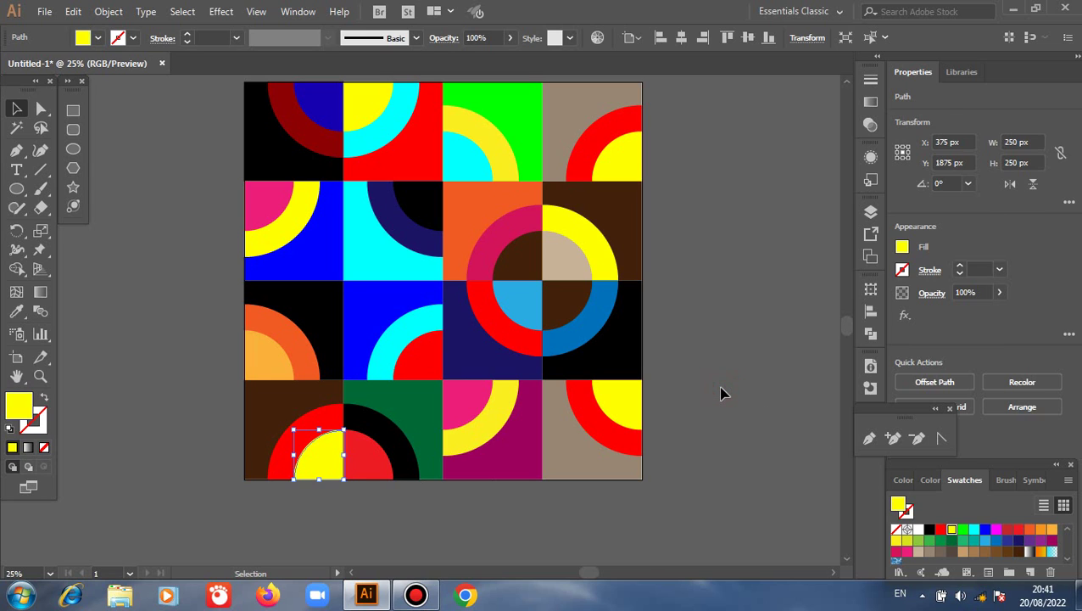
{"action": "left_click", "coordinate": [720, 392]}
Group all the tiles on the artboard into a single object.
{"action": "scroll", "coordinate": [720, 393], "scroll_direction": "down", "scroll_amount": 1}
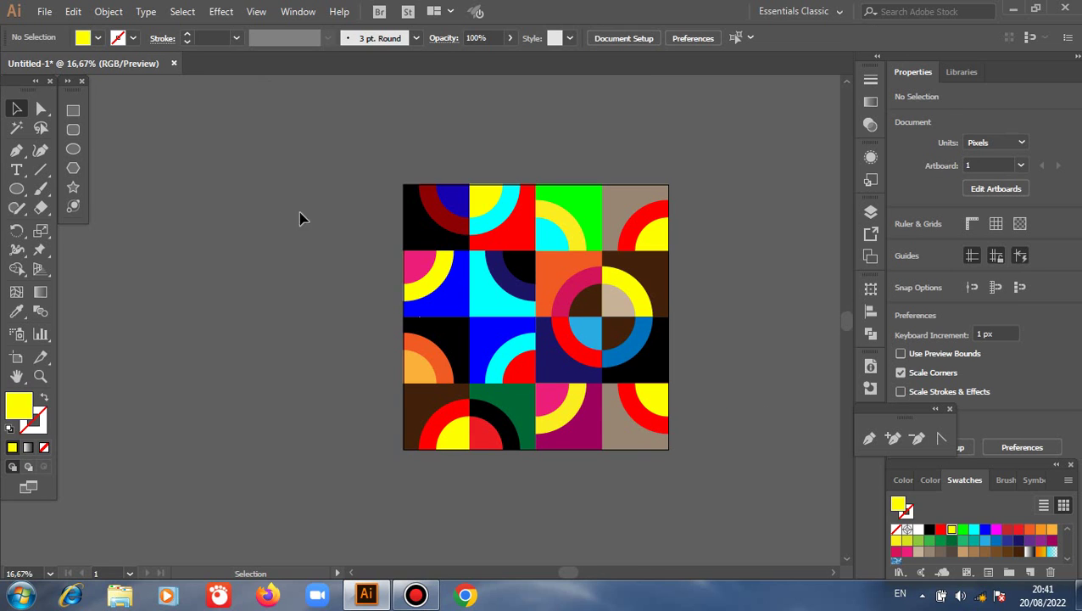
{"action": "left_click_drag", "start_coordinate": [303, 199], "coordinate": [728, 451]}
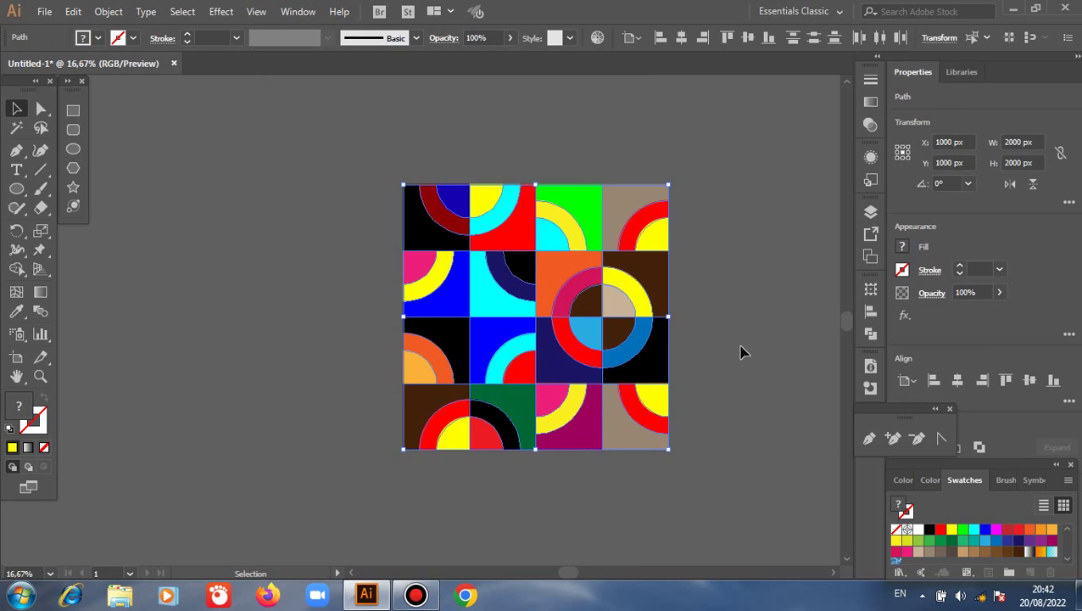
{"action": "right_click", "coordinate": [743, 342]}
{"action": "left_click", "coordinate": [786, 127]}
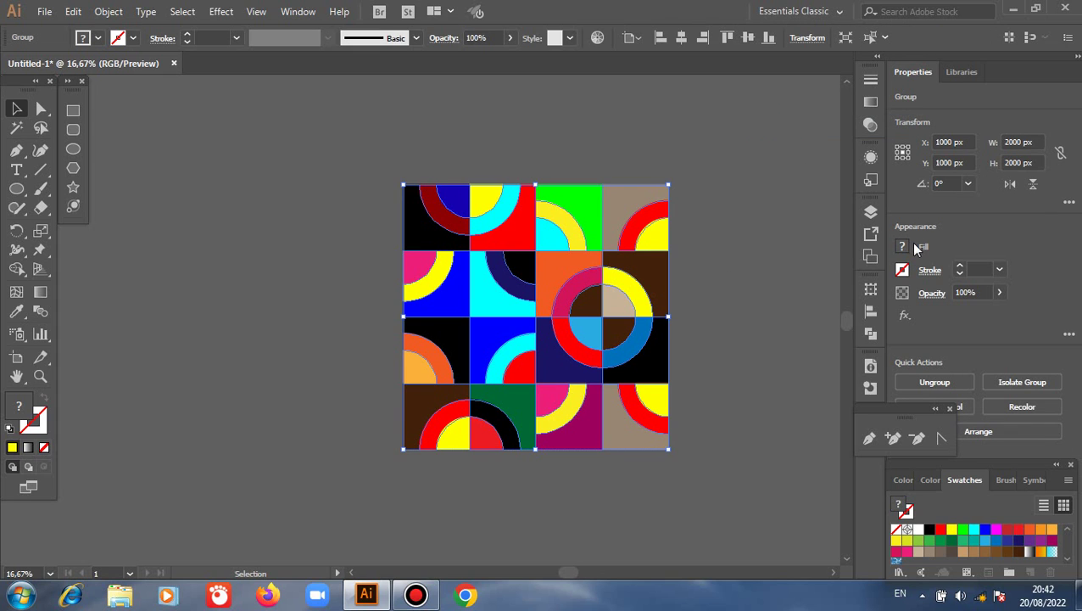
Set the tile group's width and height to 1000 px each.
{"action": "left_click", "coordinate": [1021, 143]}
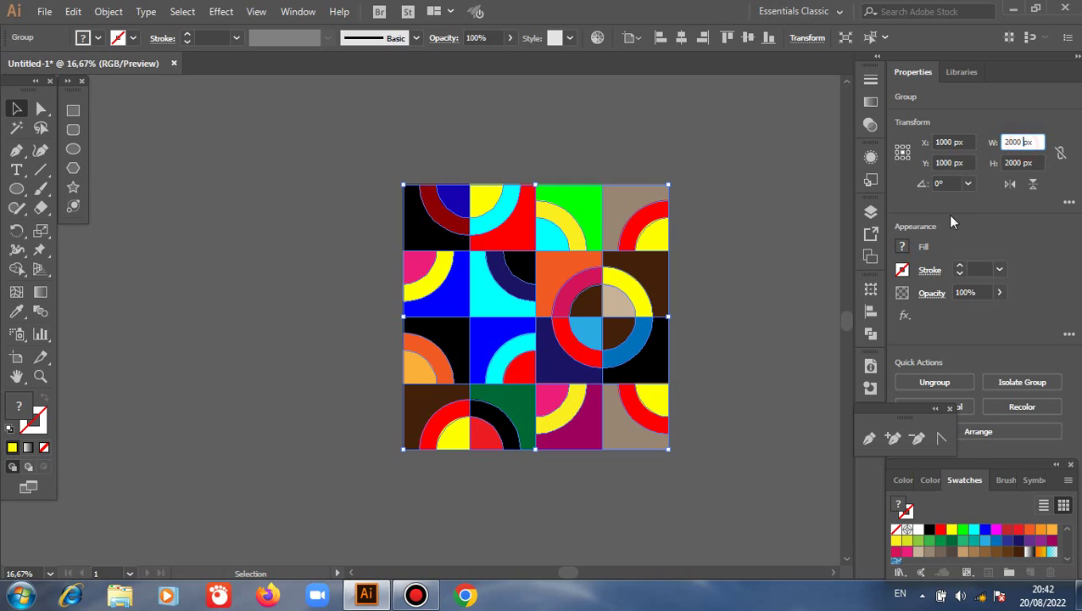
{"action": "key", "text": "BackSpace"}
{"action": "key", "text": "BackSpace"}
{"action": "key", "text": "BackSpace"}
{"action": "key", "text": "BackSpace"}
{"action": "type", "text": "10"}
{"action": "left_click", "coordinate": [1018, 162]}
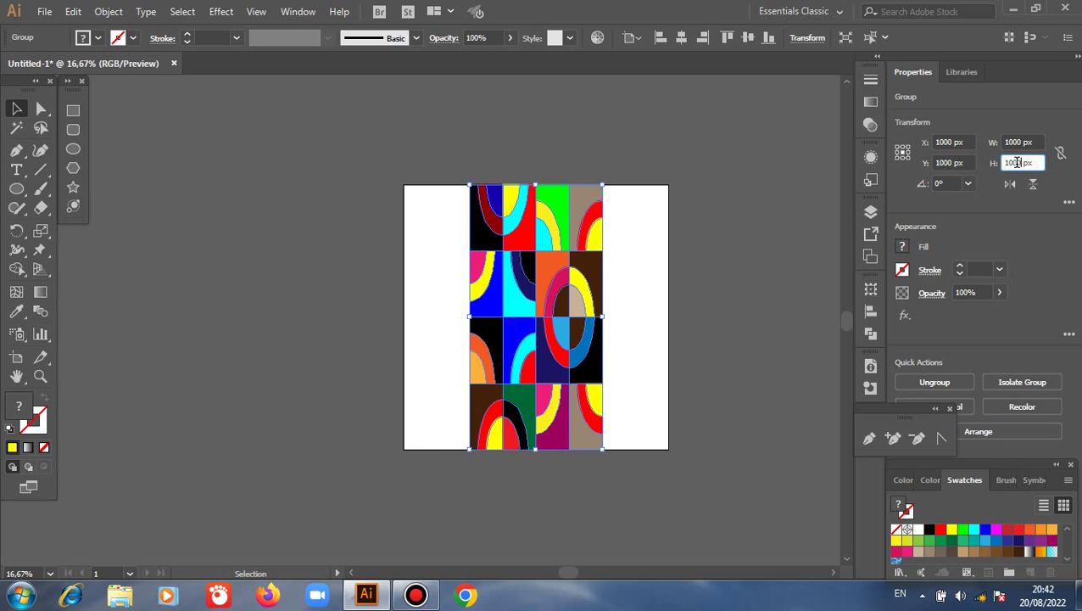
{"action": "key", "text": "Return"}
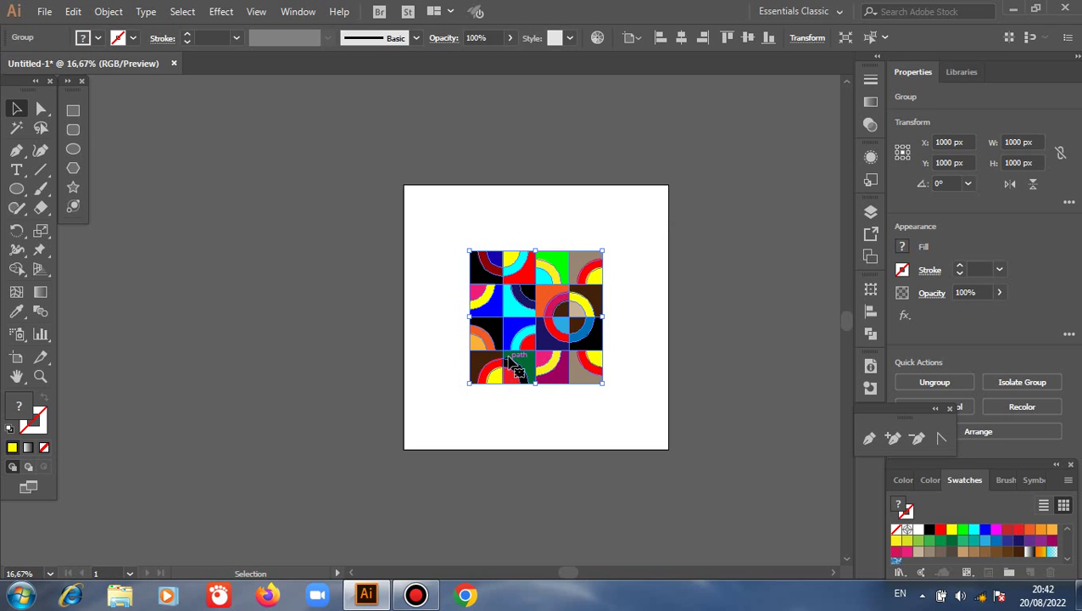
Move the group to the artboard's upper-left quarter and duplicate it to fill the other three quarters edge to edge.
{"action": "left_click_drag", "start_coordinate": [509, 359], "coordinate": [604, 305]}
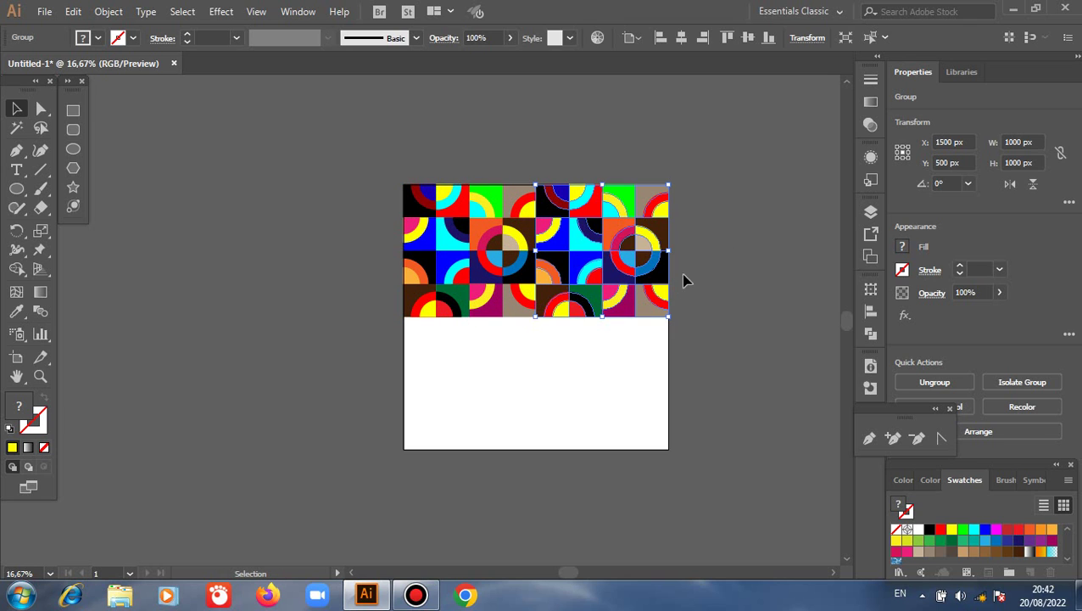
{"action": "left_click", "coordinate": [751, 209]}
{"action": "left_click_drag", "start_coordinate": [337, 169], "coordinate": [709, 318]}
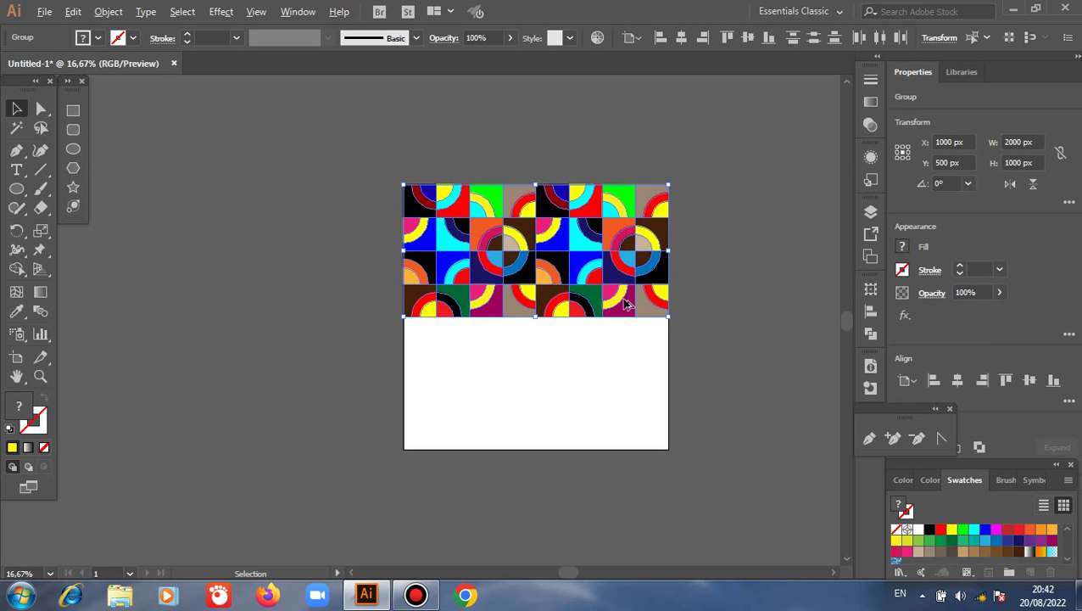
{"action": "left_click_drag", "start_coordinate": [598, 297], "coordinate": [618, 422]}
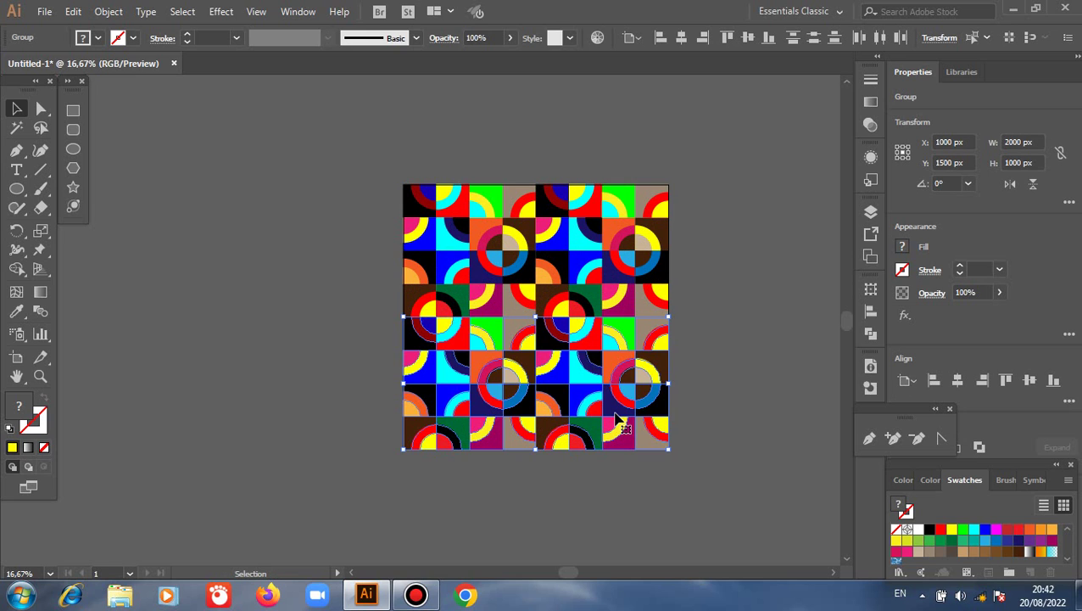
{"action": "left_click", "coordinate": [282, 328]}
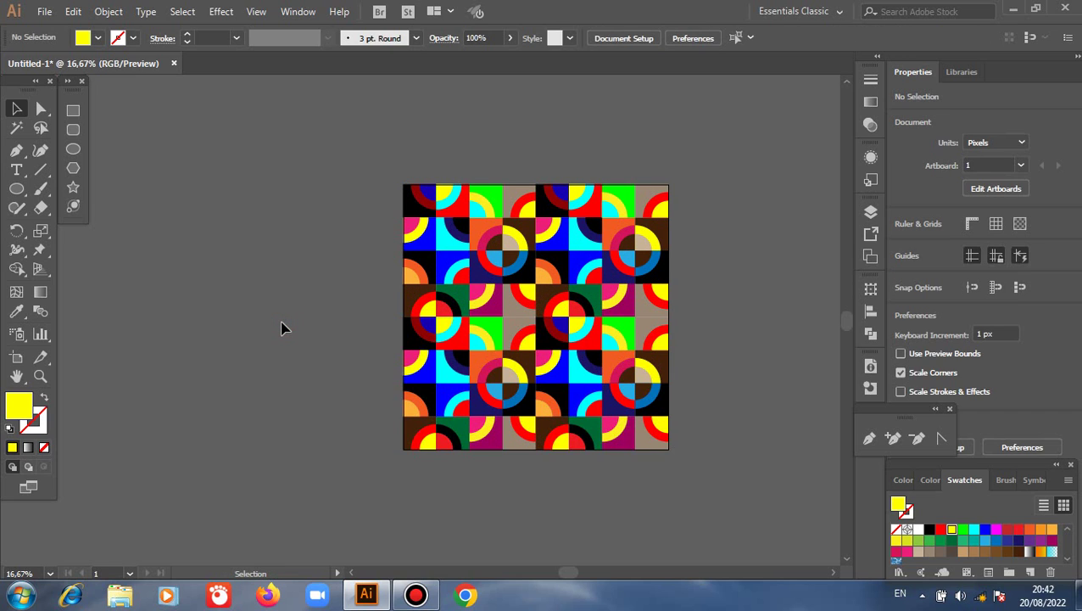
Examine the repeated pattern up close and as a whole across the artboard.
{"action": "scroll", "coordinate": [282, 328], "scroll_direction": "down", "scroll_amount": 1}
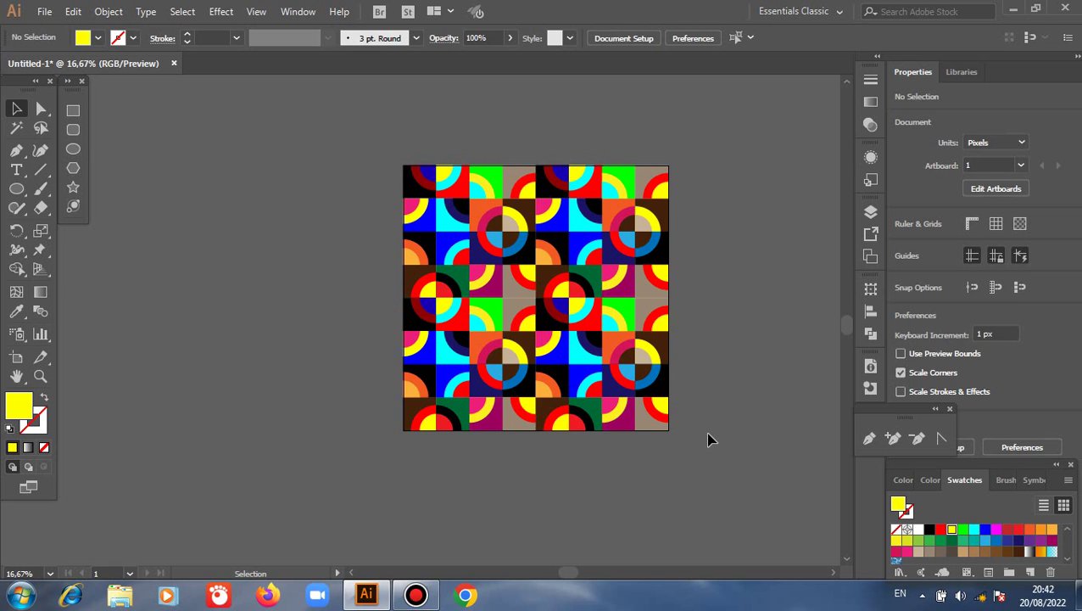
{"action": "scroll", "coordinate": [747, 391], "scroll_direction": "up", "scroll_amount": 1}
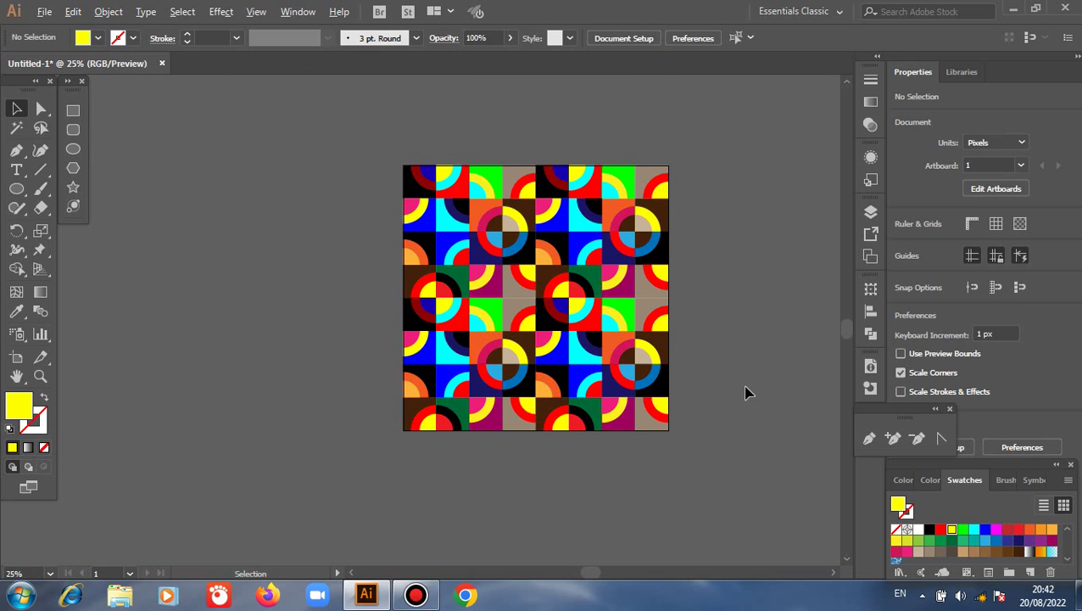
{"action": "scroll", "coordinate": [718, 378], "scroll_direction": "up", "scroll_amount": 1}
{"action": "scroll", "coordinate": [718, 378], "scroll_direction": "down", "scroll_amount": 1}
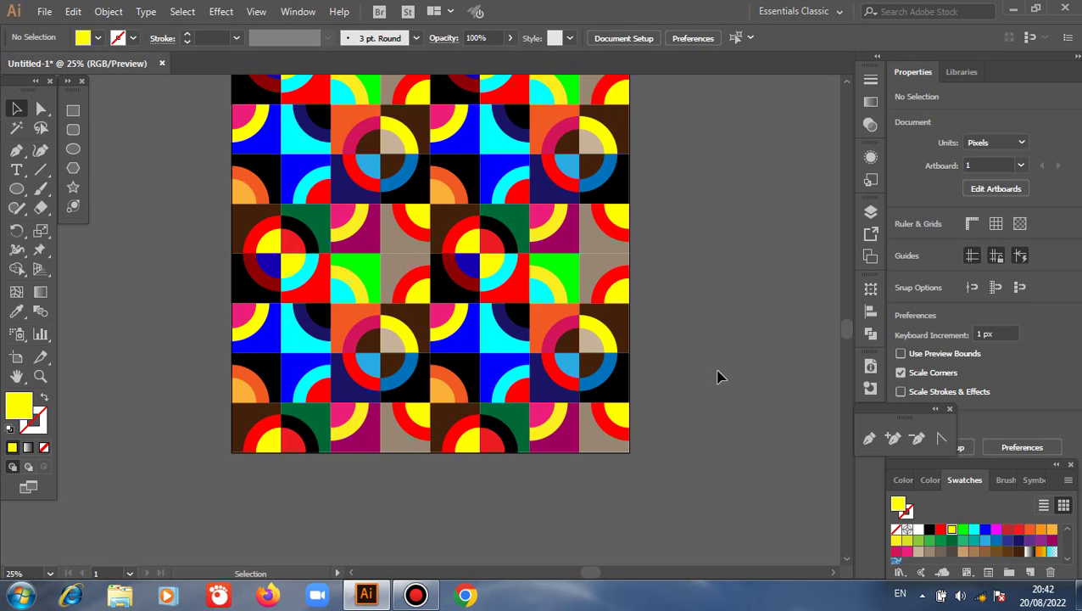
{"action": "scroll", "coordinate": [717, 376], "scroll_direction": "up", "scroll_amount": 1}
{"action": "key", "text": "alt"}
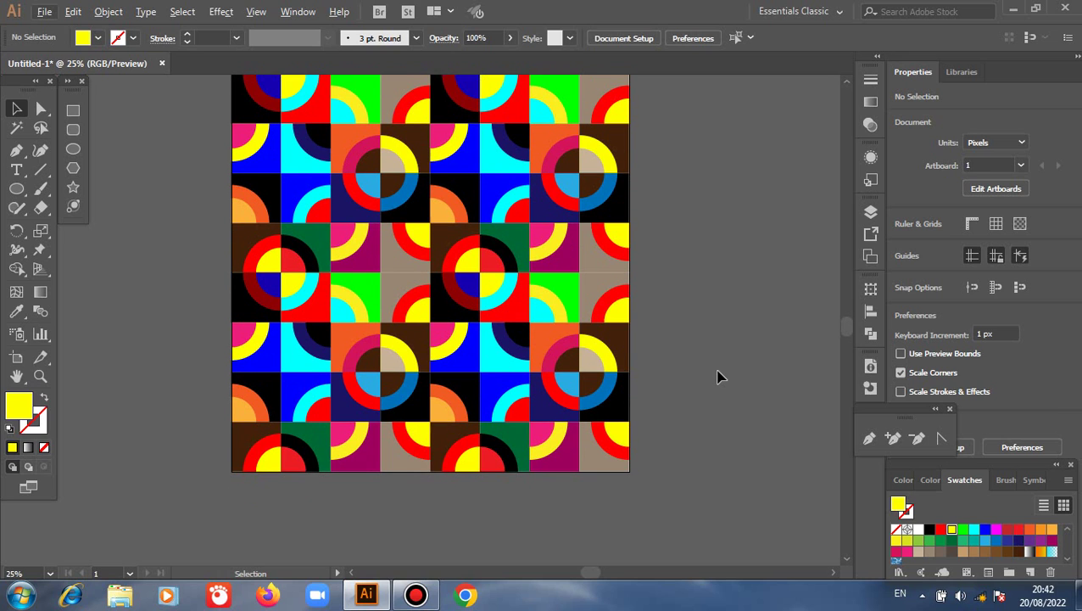
{"action": "scroll", "coordinate": [718, 376], "scroll_direction": "down", "scroll_amount": 1}
{"action": "scroll", "coordinate": [718, 376], "scroll_direction": "up", "scroll_amount": 3}
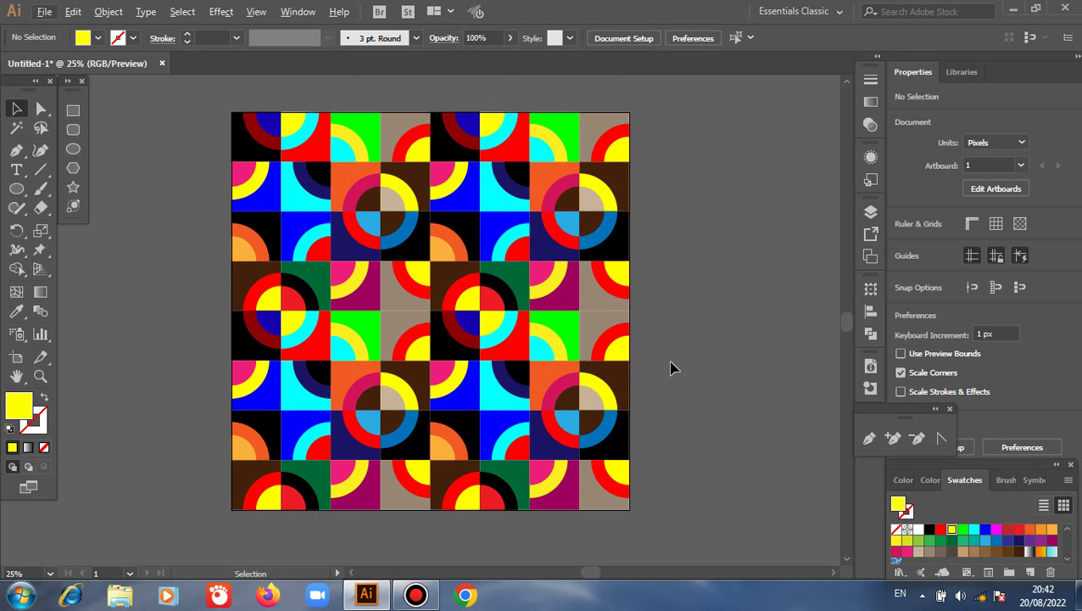
{"action": "left_click_drag", "start_coordinate": [655, 370], "coordinate": [756, 371]}
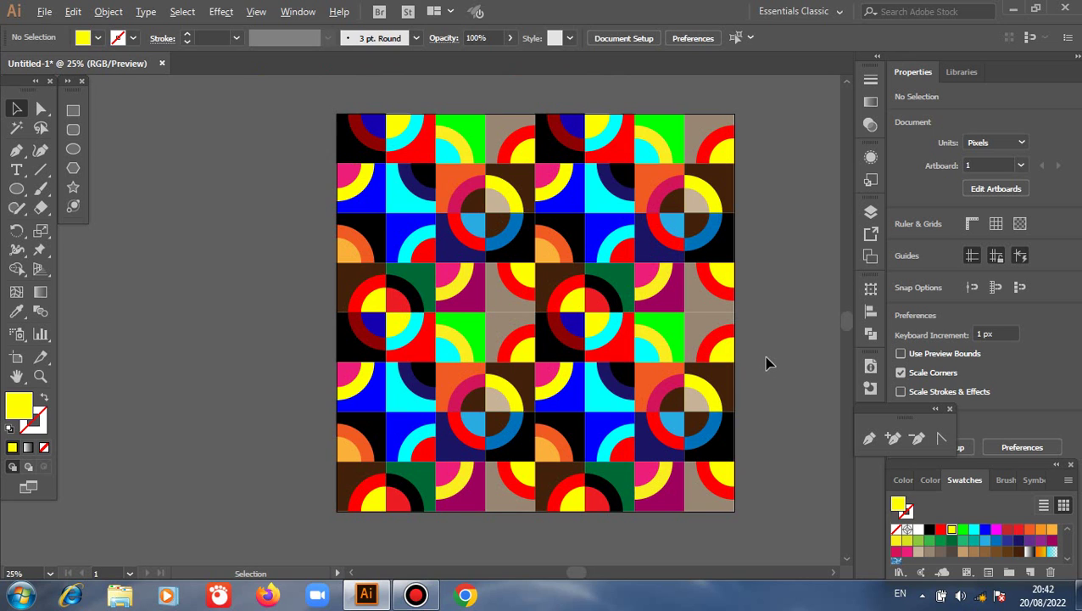
{"action": "scroll", "coordinate": [766, 363], "scroll_direction": "up", "scroll_amount": 3, "text": "alt"}
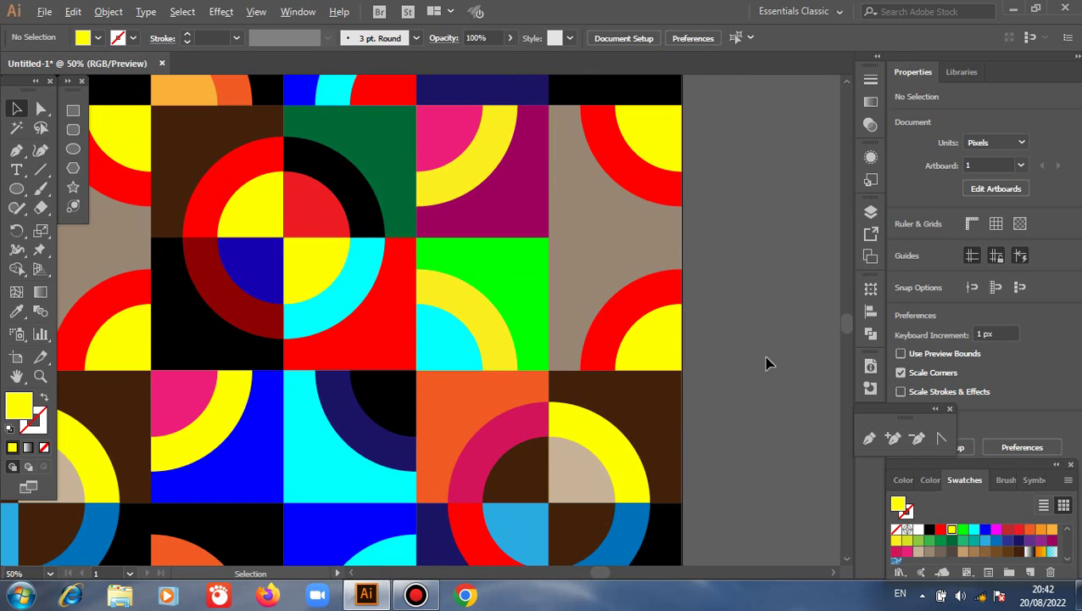
{"action": "scroll", "coordinate": [766, 363], "scroll_direction": "down", "scroll_amount": 2, "text": "alt"}
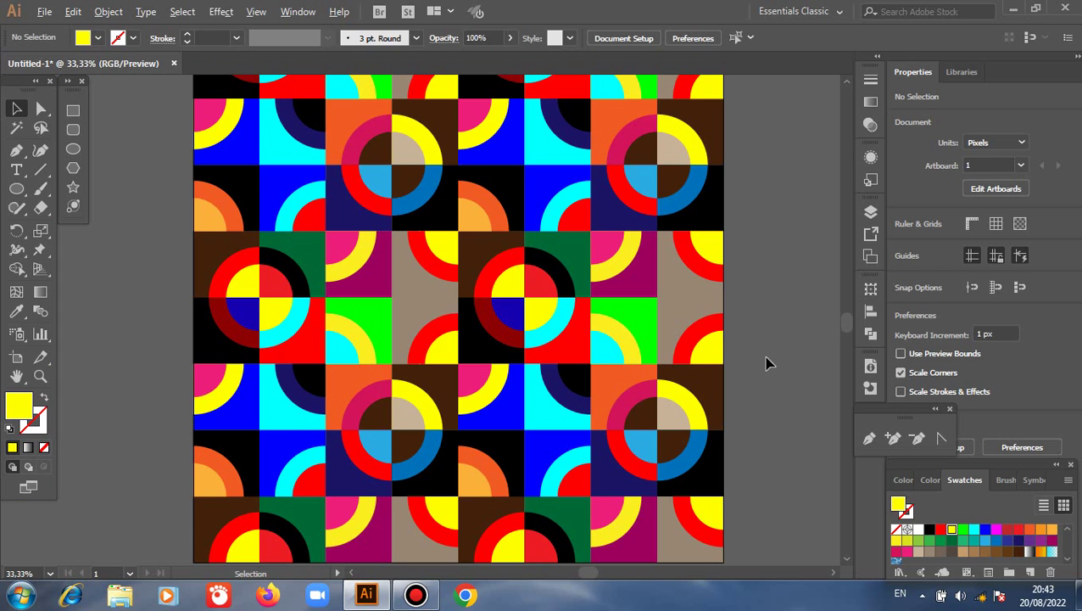
{"action": "scroll", "coordinate": [766, 363], "scroll_direction": "down", "scroll_amount": 1}
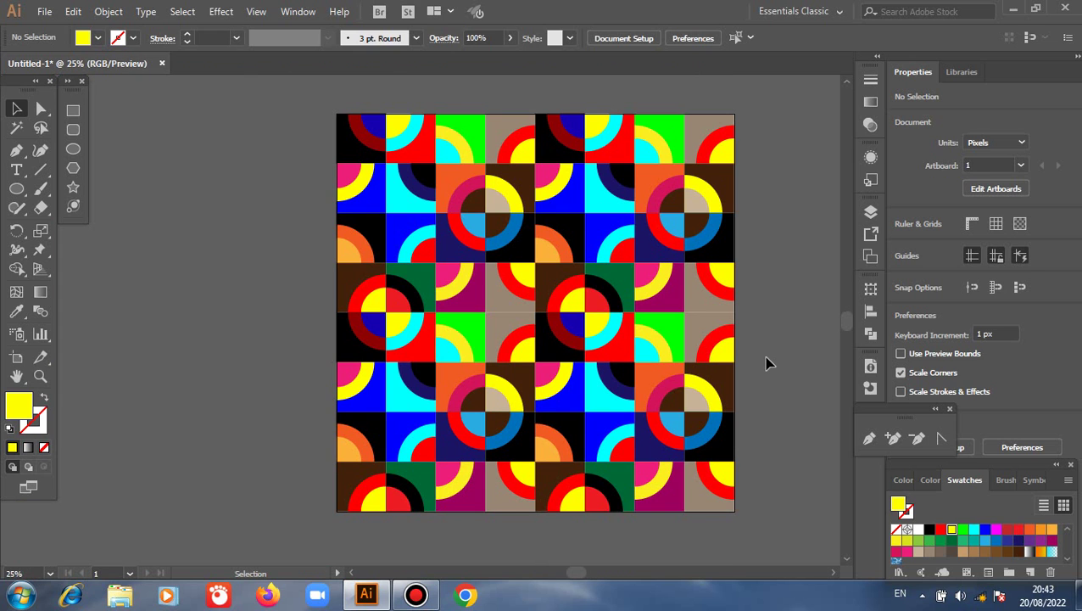
{"action": "scroll", "coordinate": [765, 363], "scroll_direction": "down", "scroll_amount": 1}
{"action": "scroll", "coordinate": [766, 363], "scroll_direction": "up", "scroll_amount": 1}
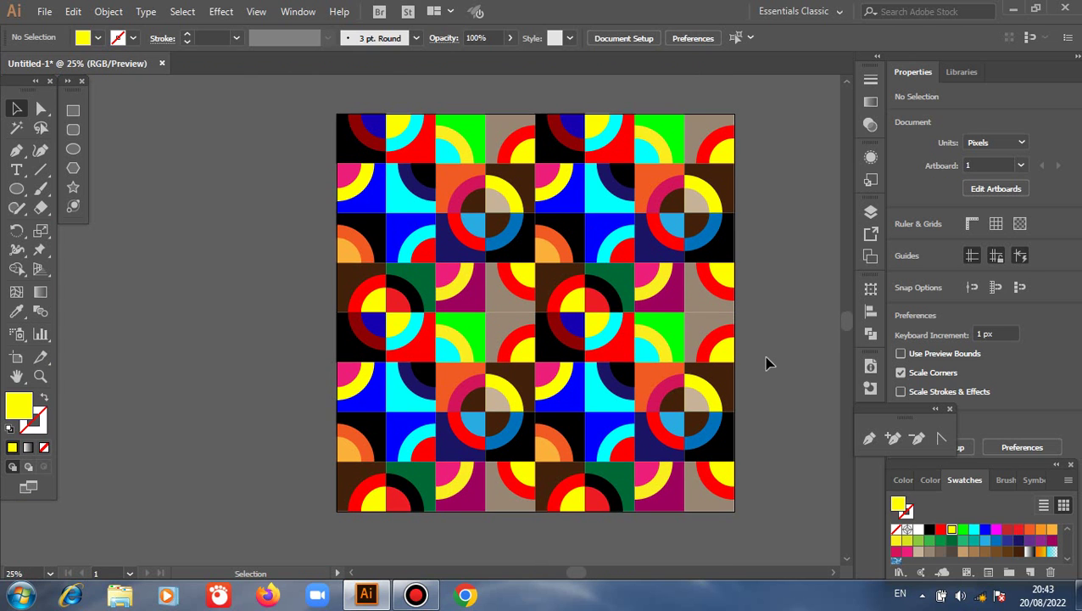